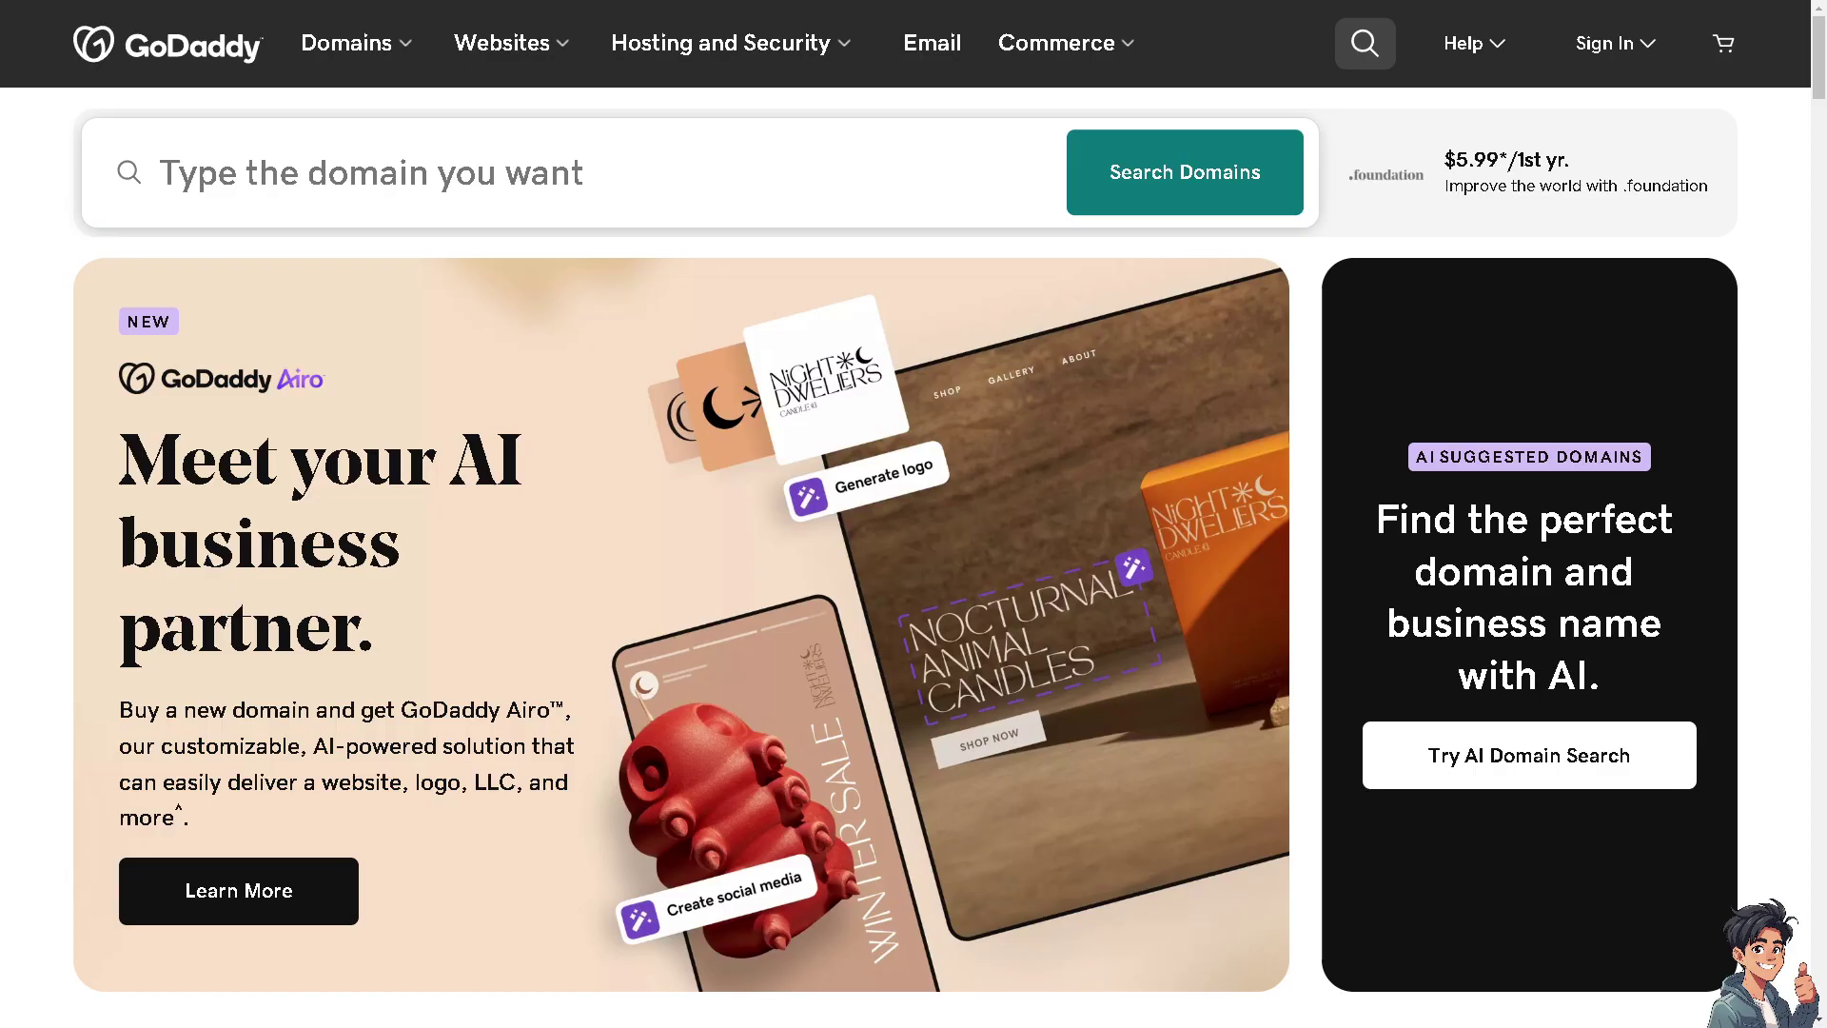
# Show GoDaddy's sign-in and new-account options from the header Sign In button
pyautogui.click(1639, 44)
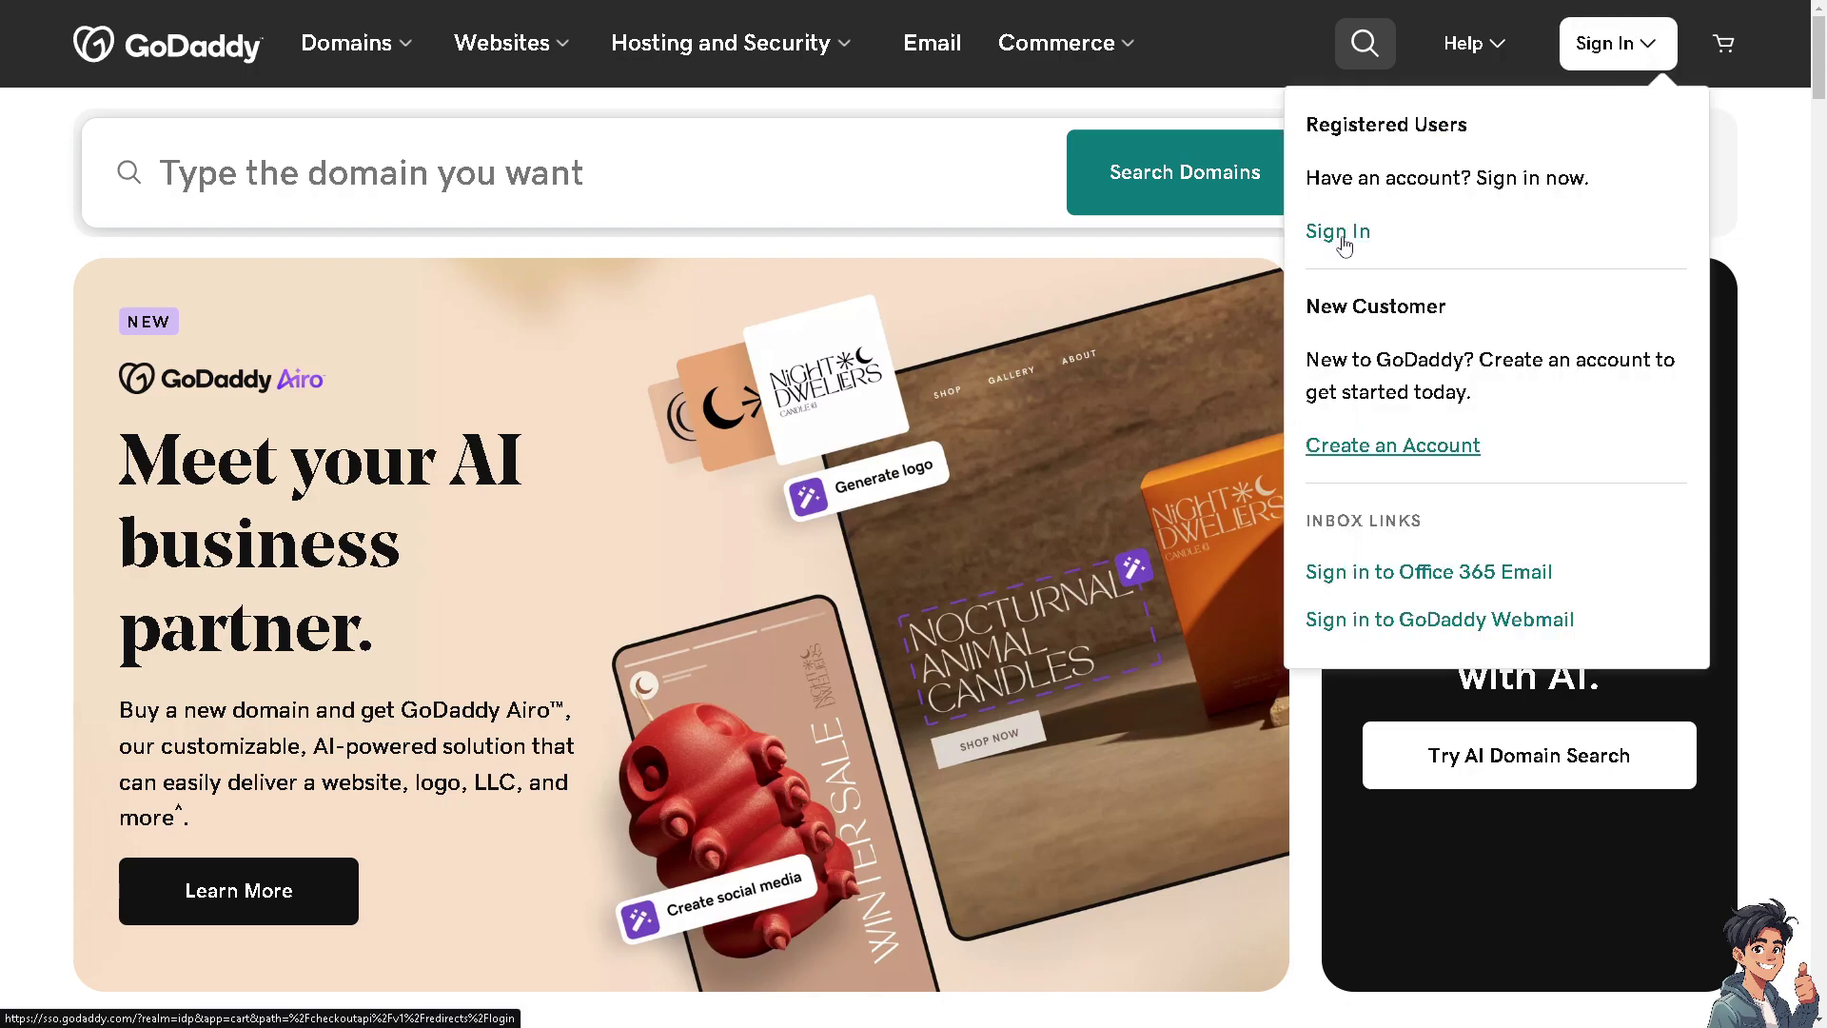
# Start creating a new GoDaddy account, then scroll the launch pad past the product price grid
pyautogui.click(1424, 455)
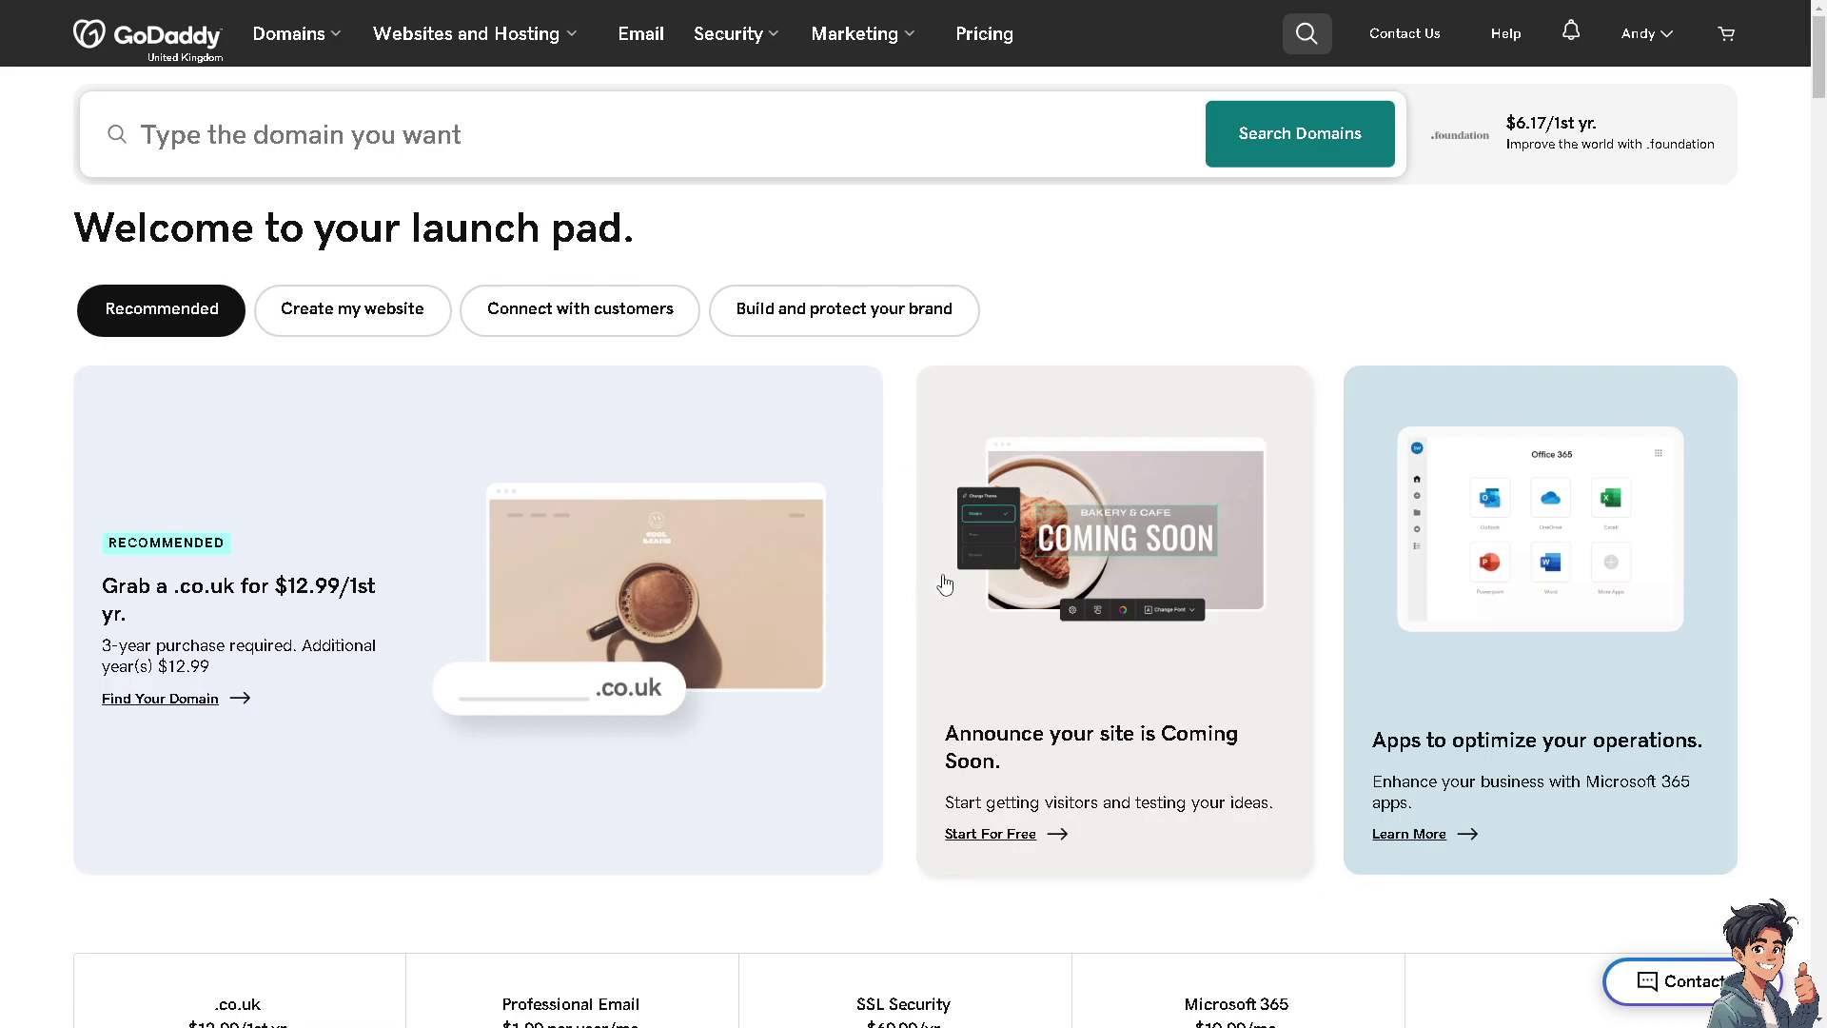
pyautogui.scroll(-2, 946, 583)
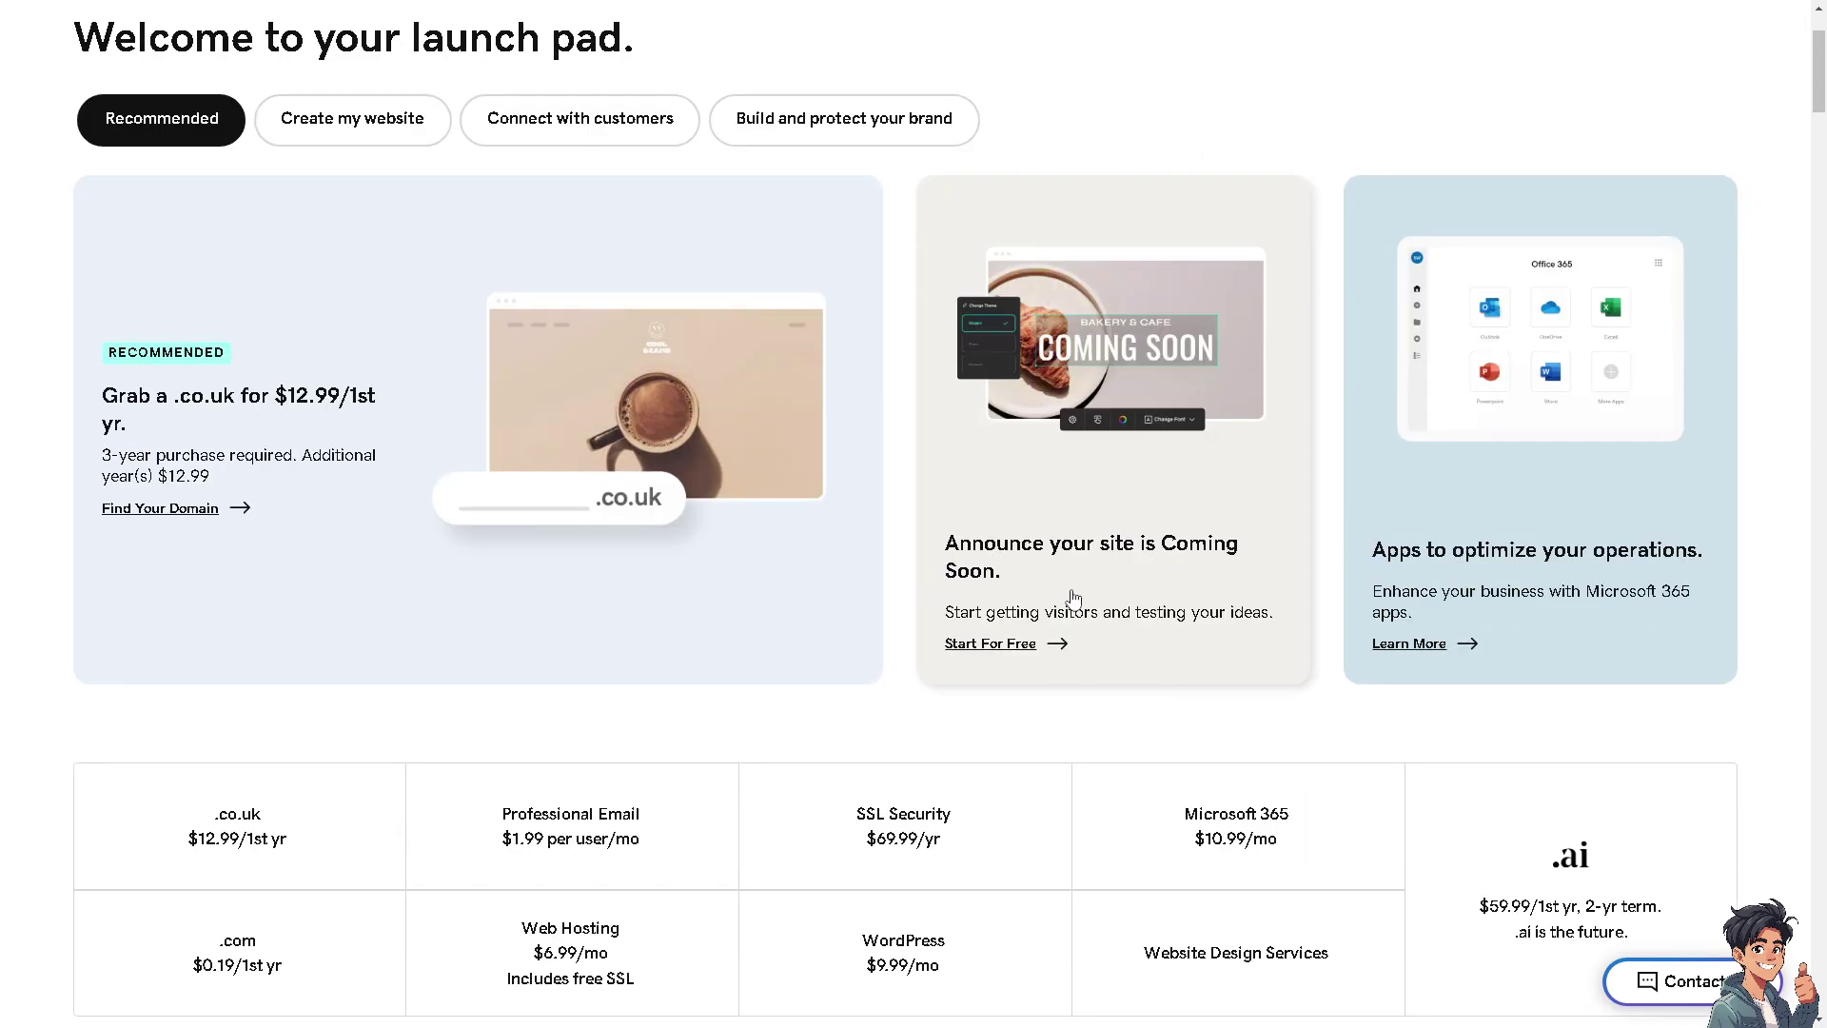
pyautogui.scroll(-2, 1096, 650)
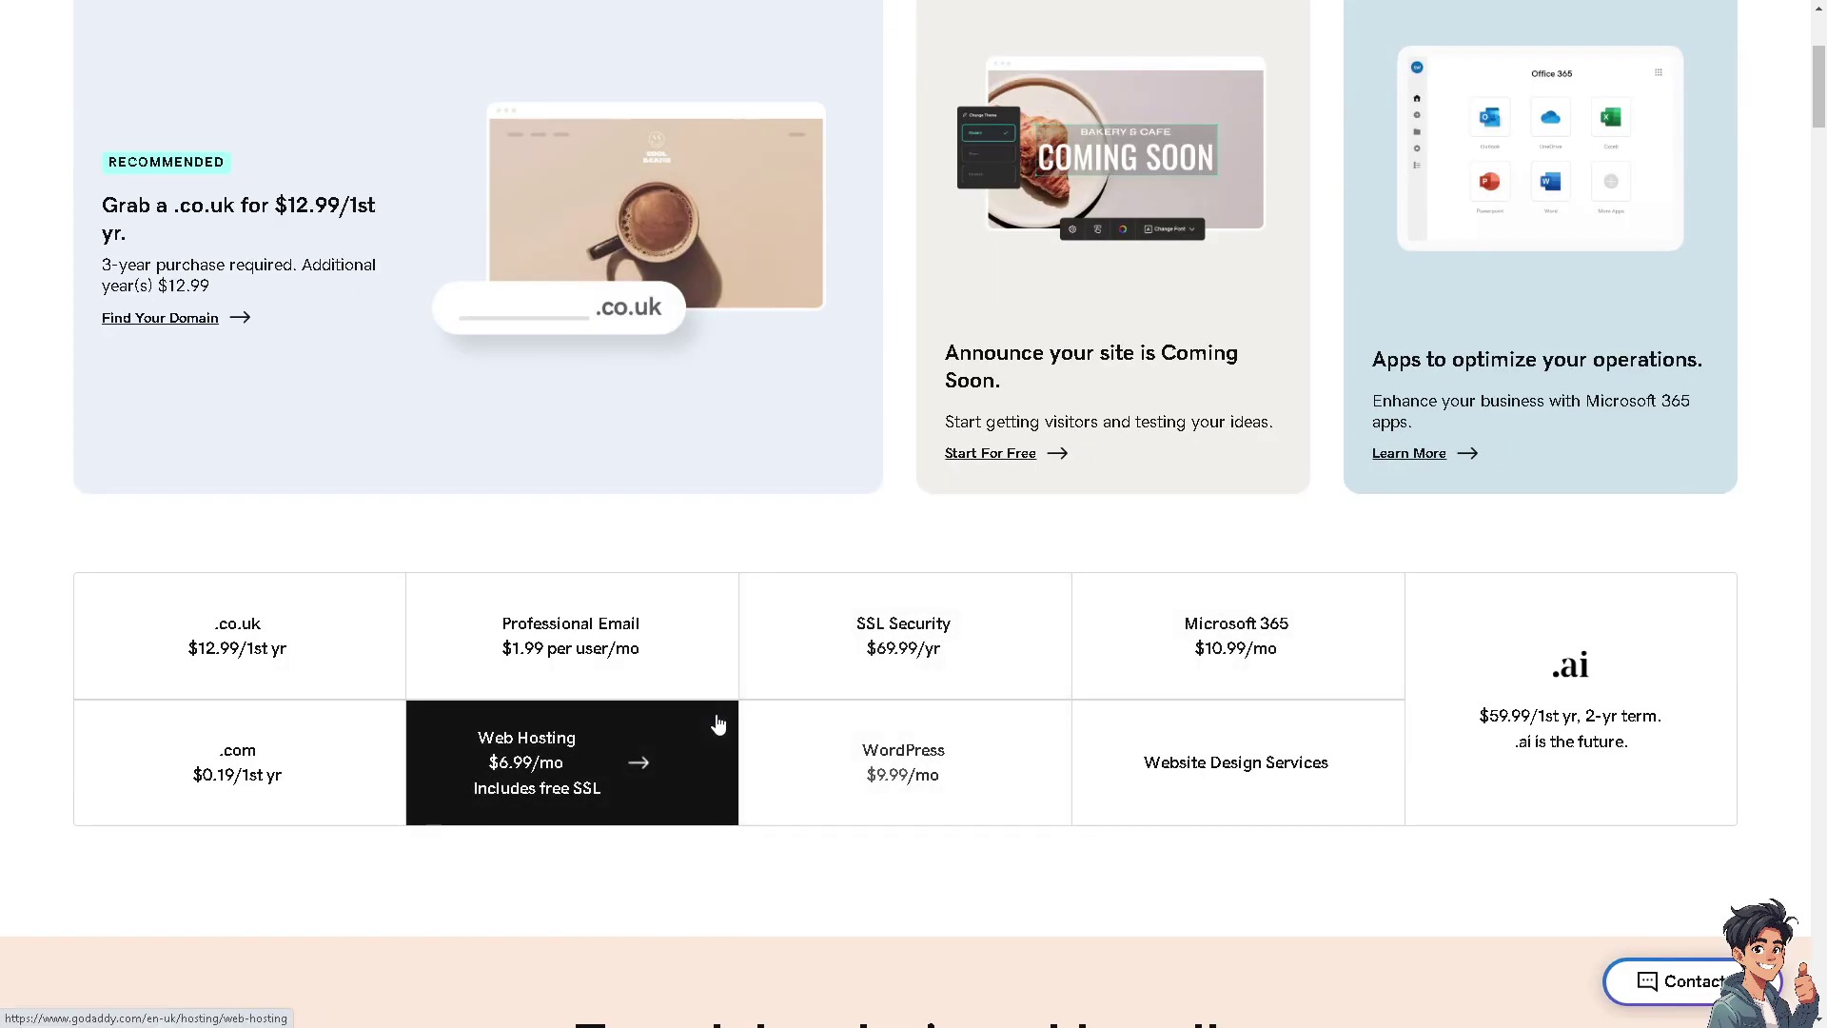
pyautogui.scroll(-3, 754, 734)
pyautogui.scroll(-7, 761, 798)
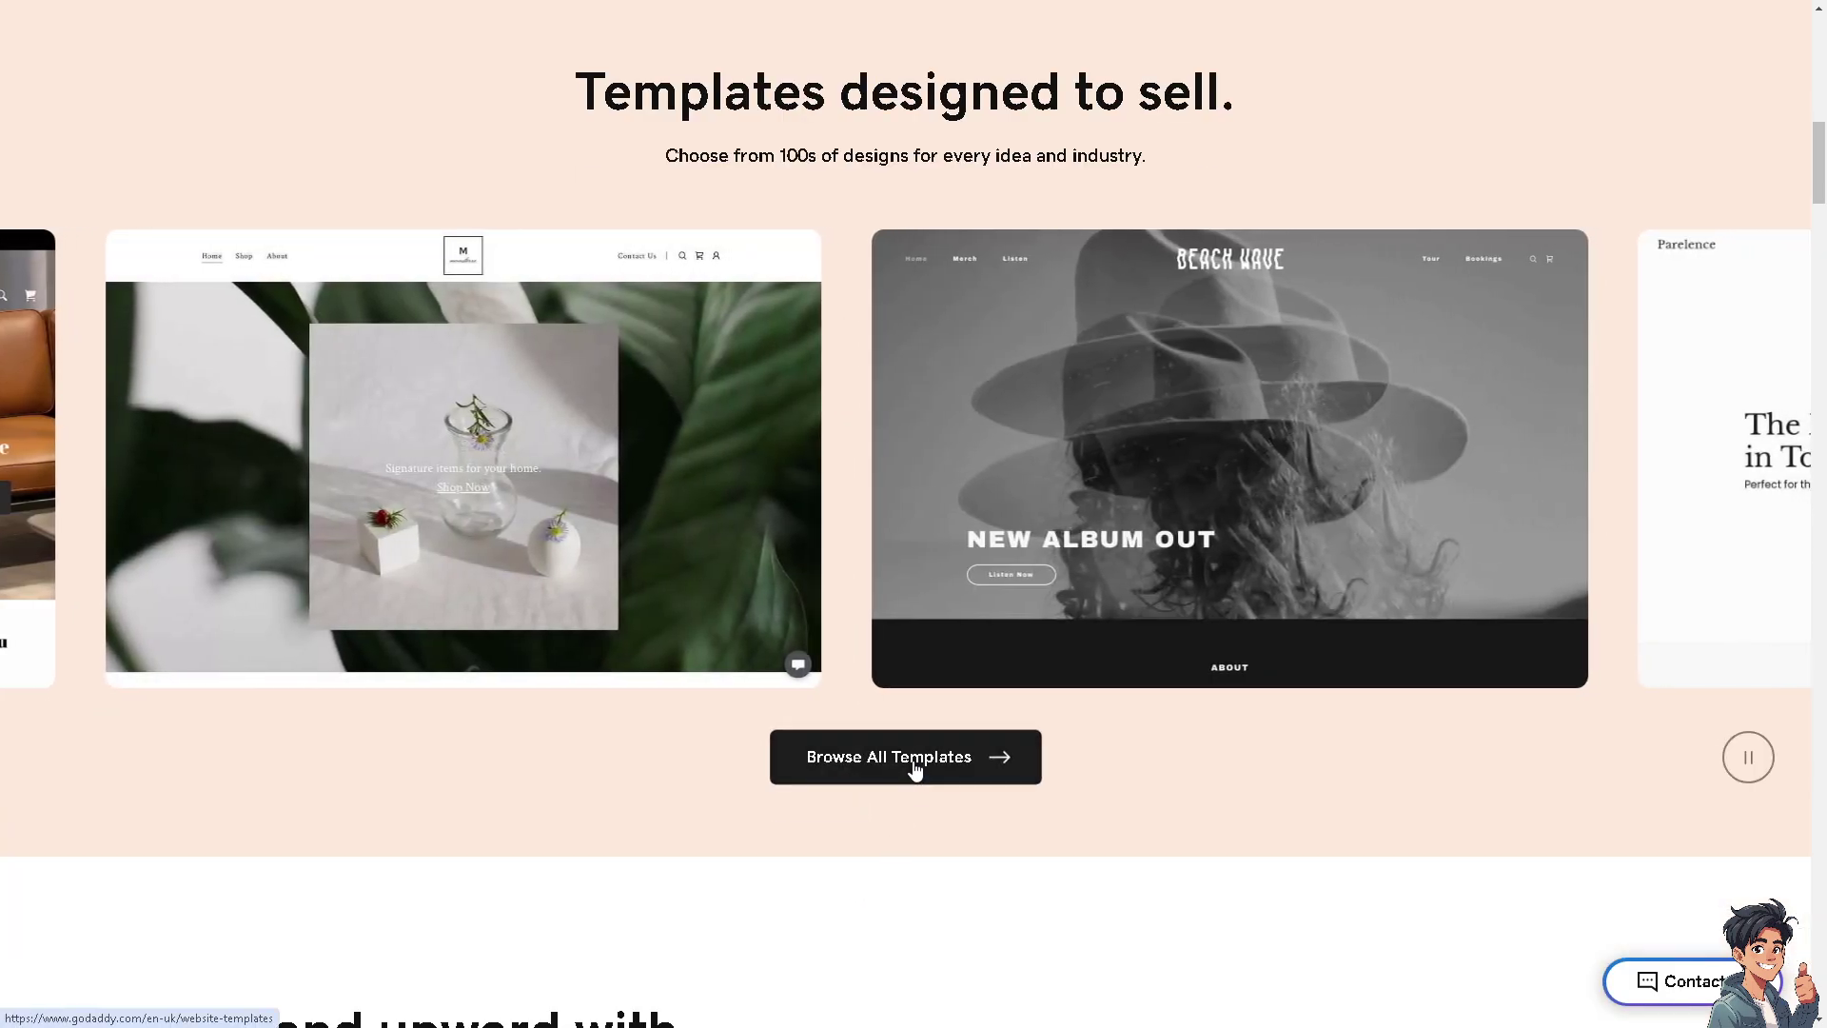
# Open the full website templates gallery and scroll through the template cards
pyautogui.click(911, 767)
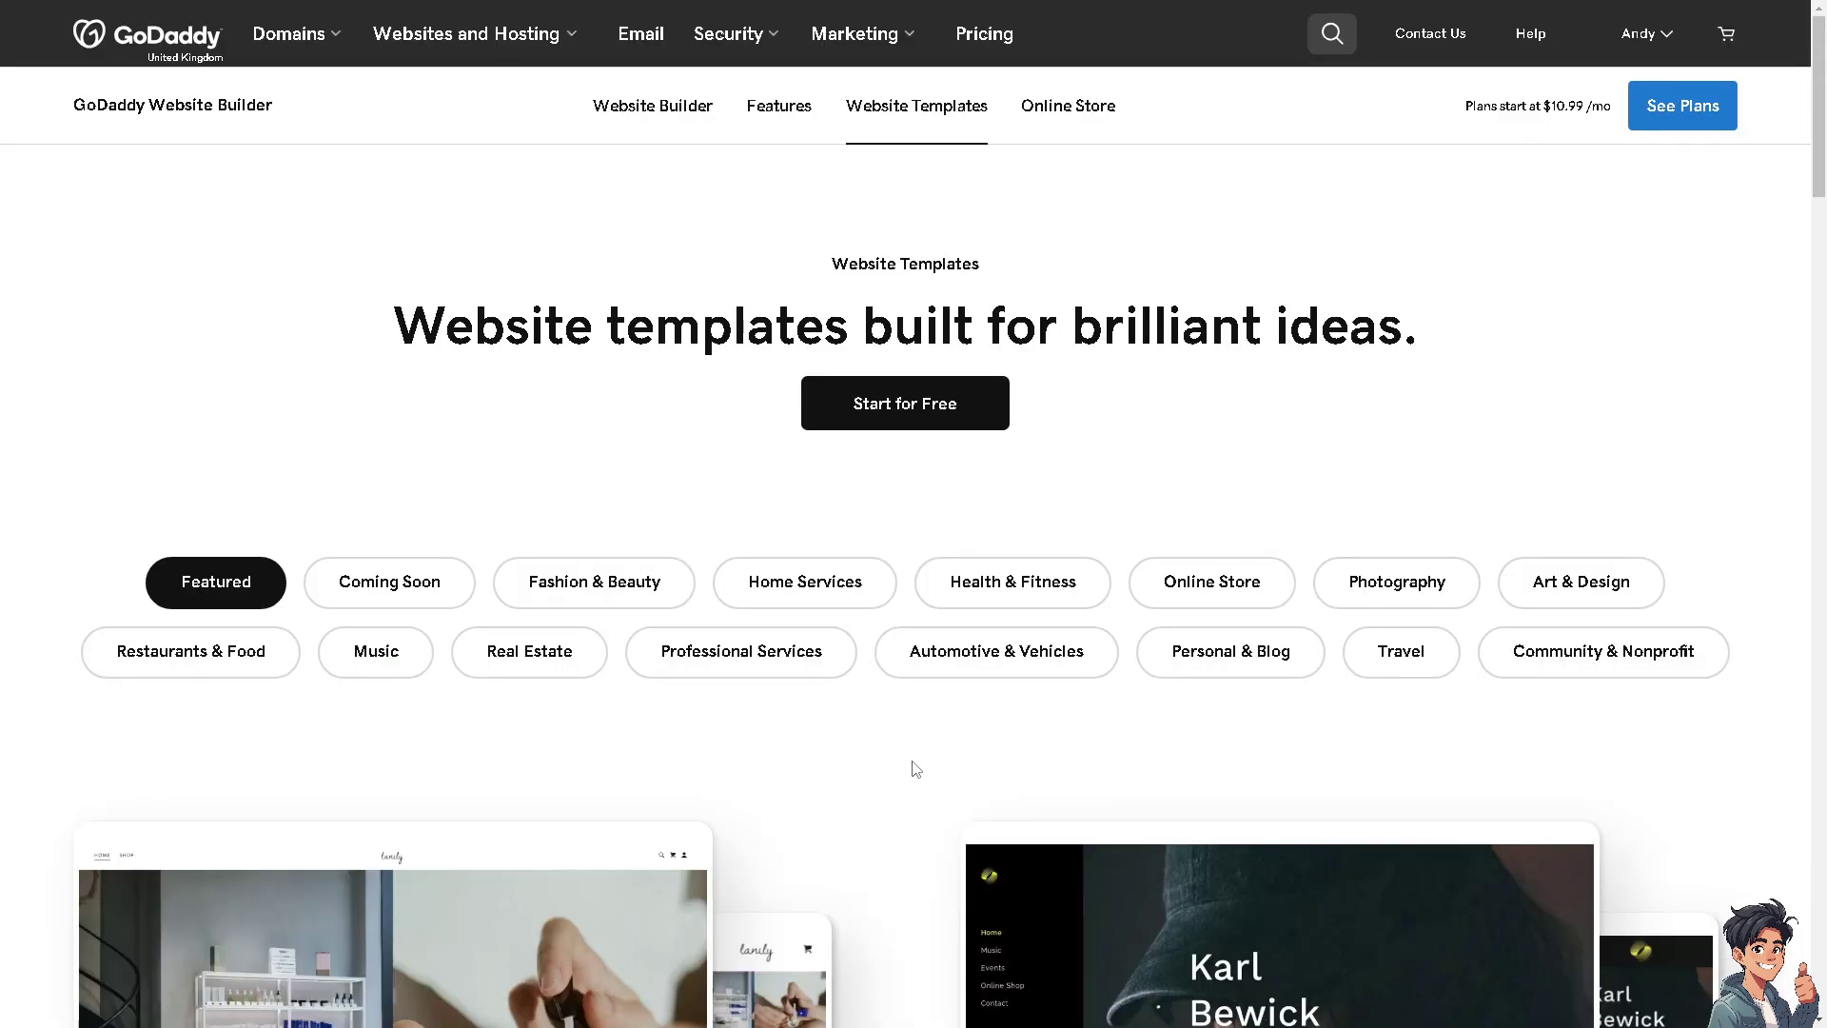
pyautogui.scroll(-2, 915, 769)
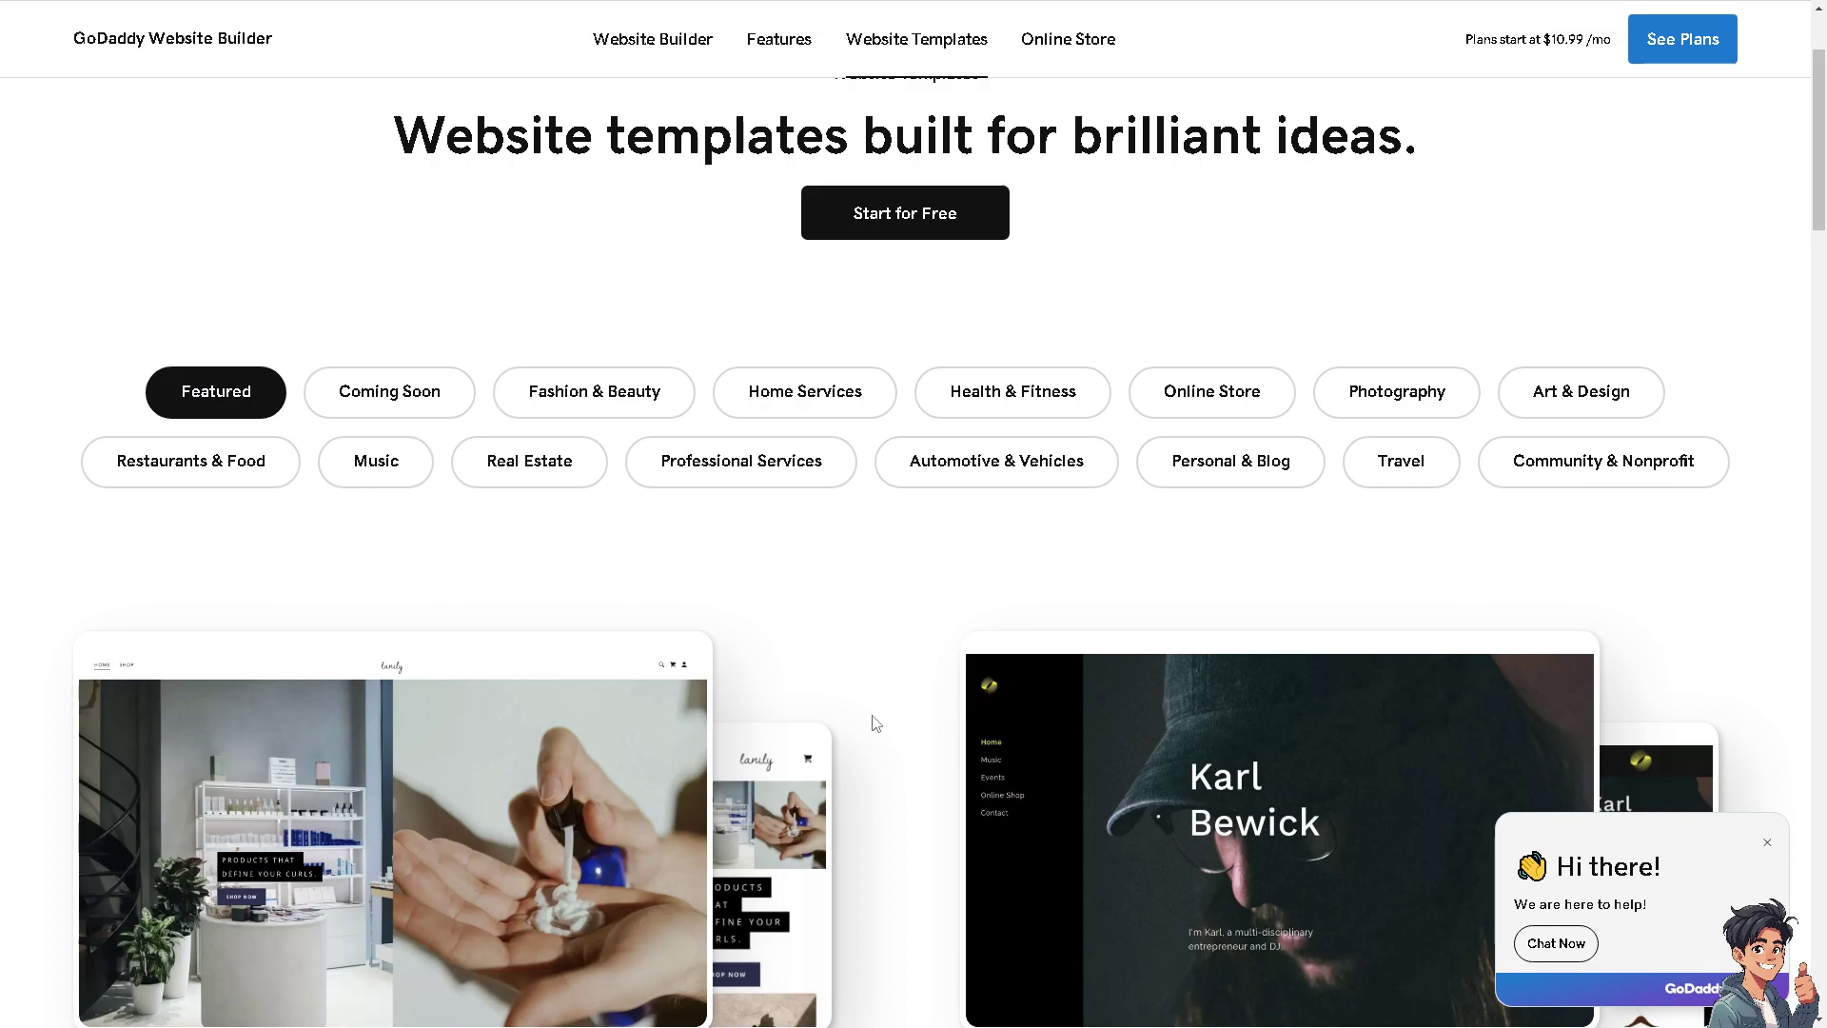
pyautogui.scroll(-4, 864, 720)
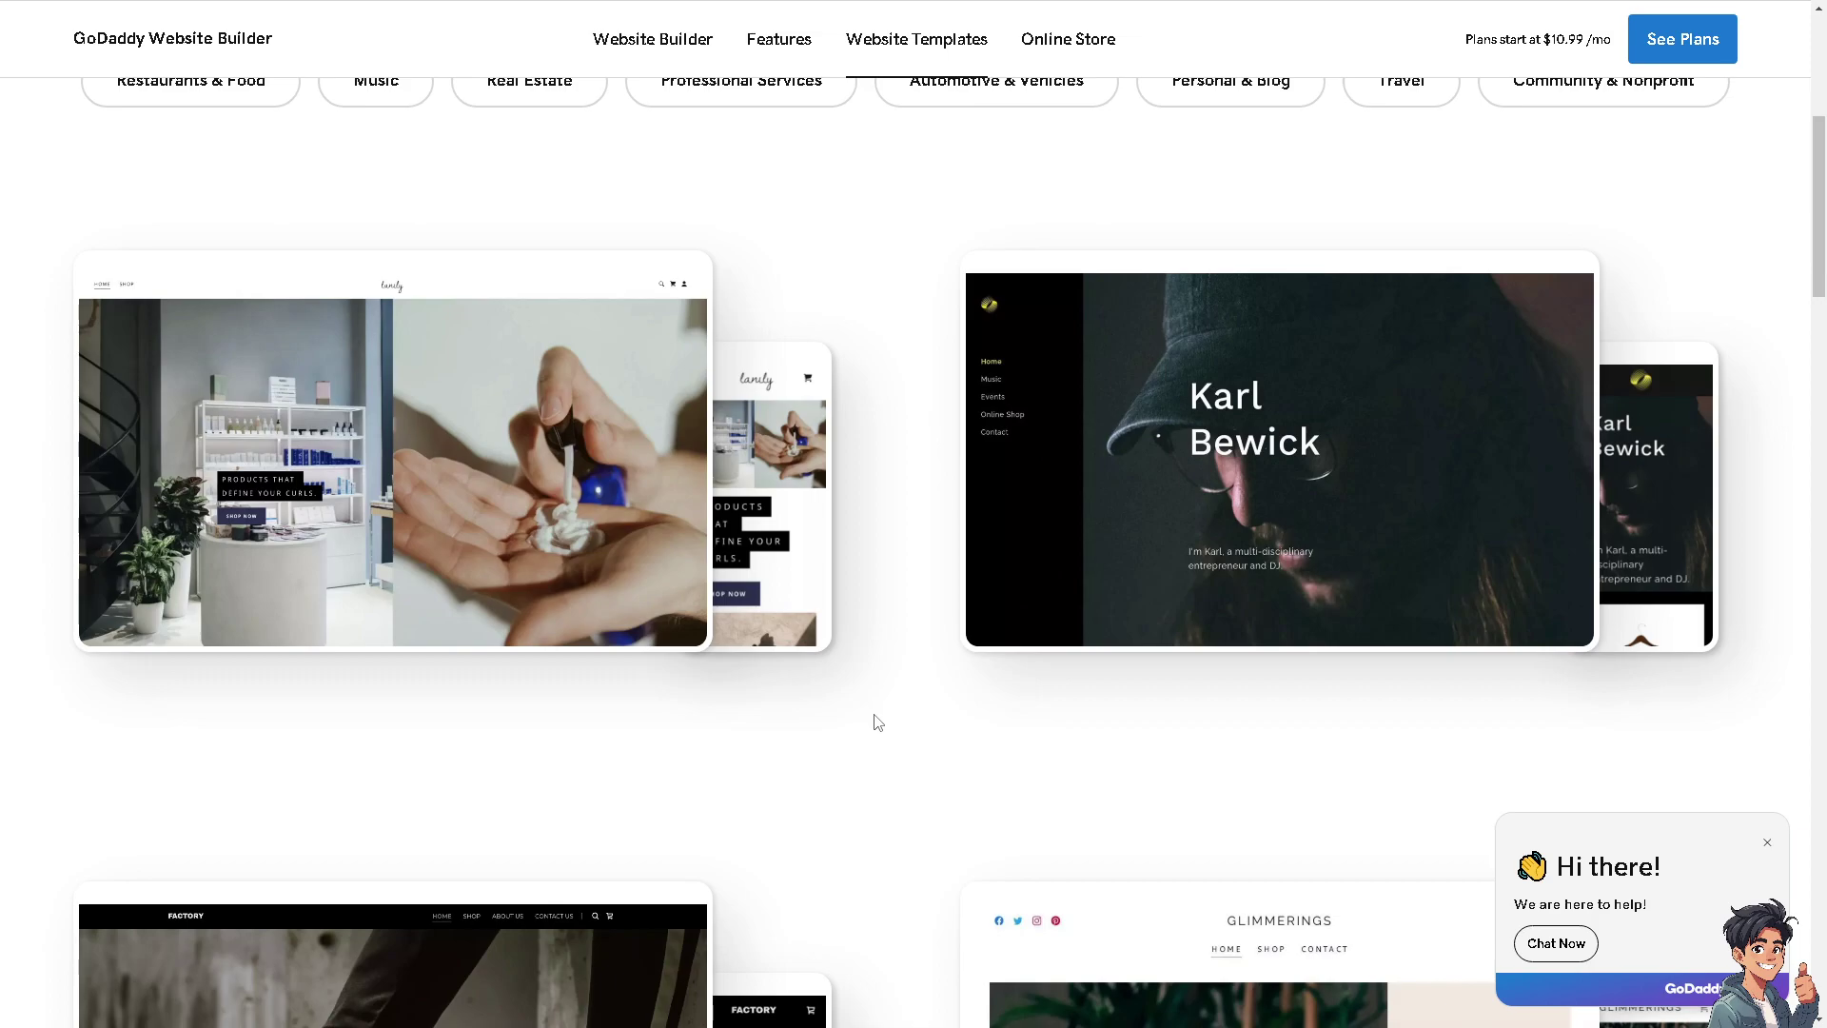
pyautogui.scroll(-3, 878, 722)
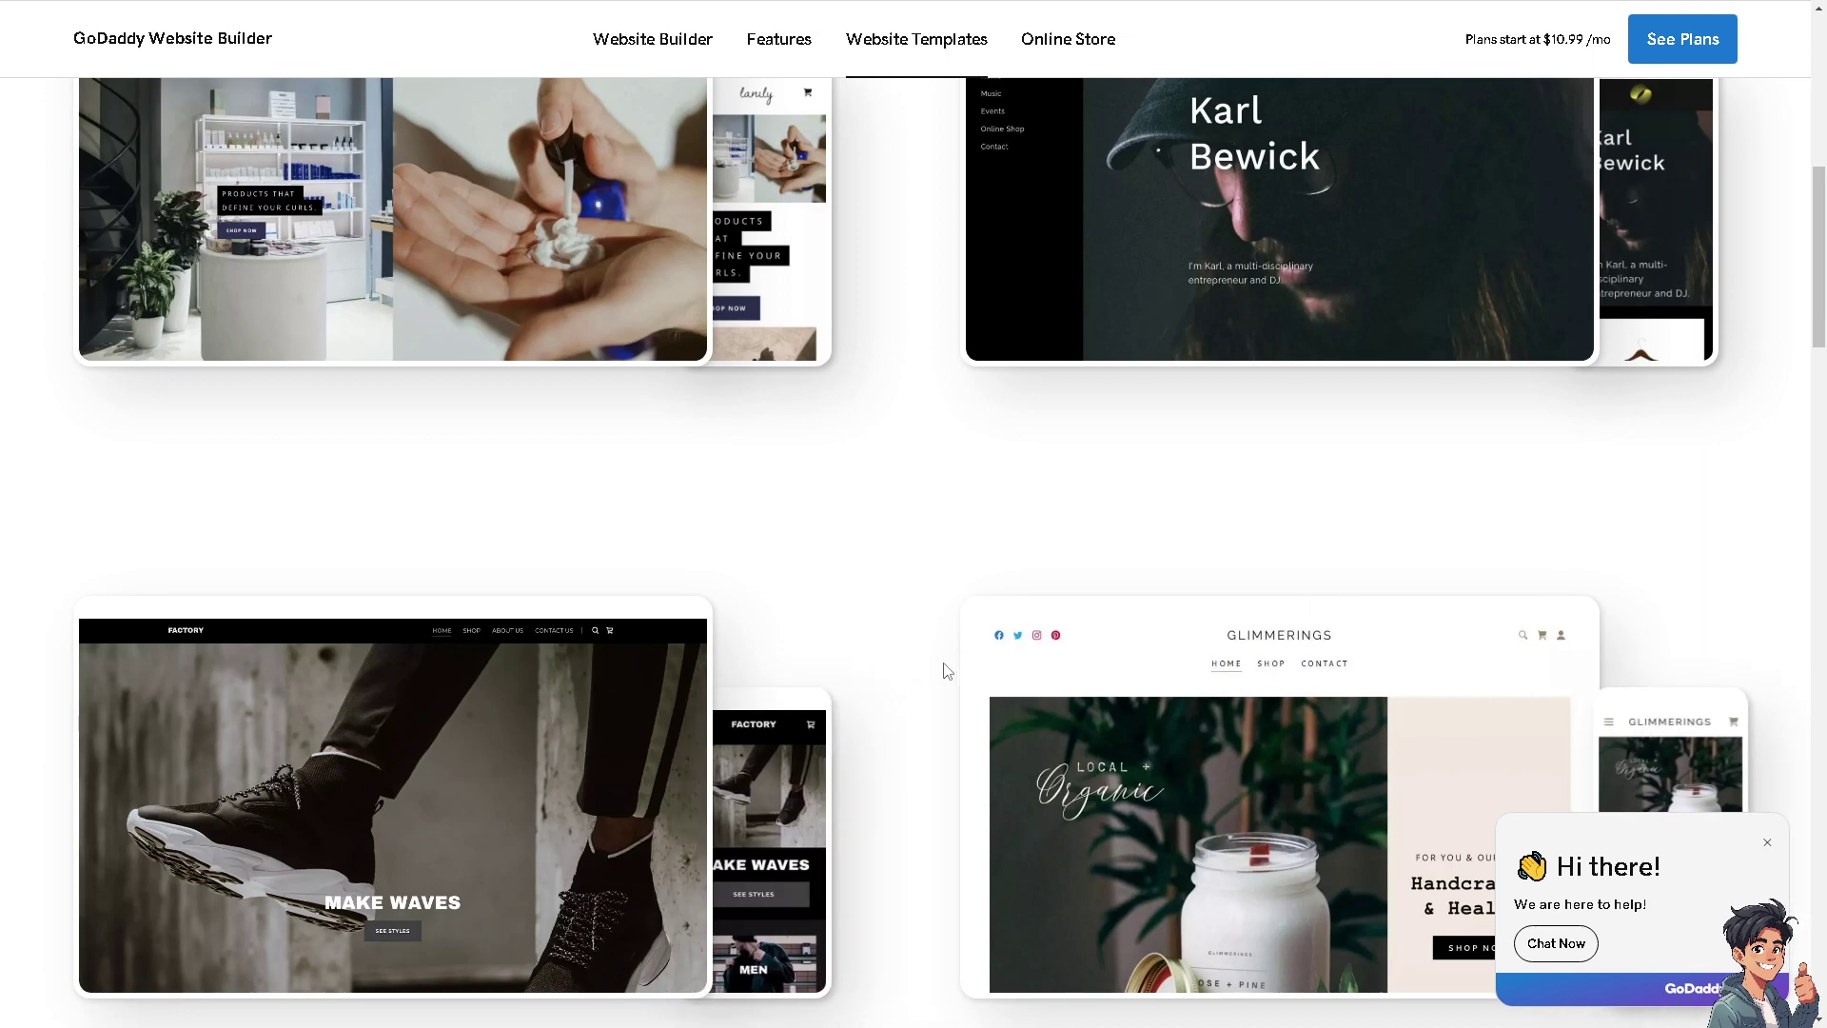
pyautogui.scroll(-2, 952, 667)
pyautogui.moveTo(966, 672)
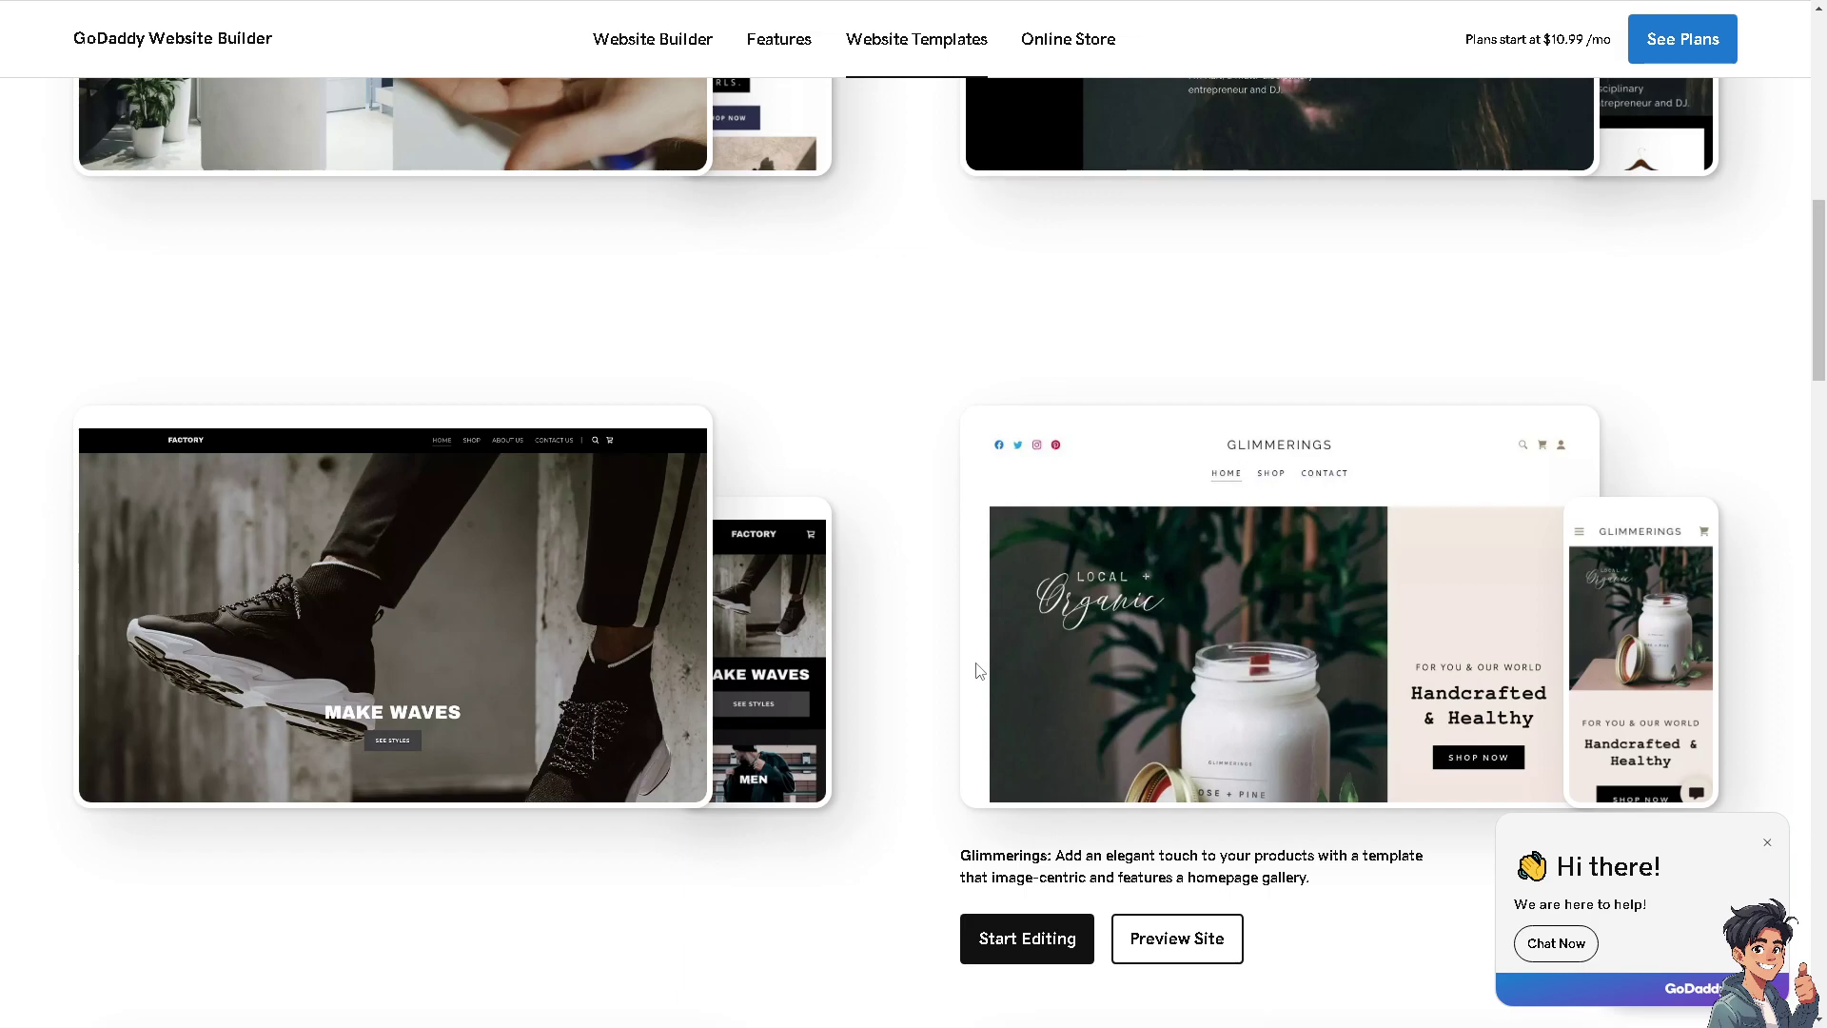
pyautogui.scroll(-2, 979, 671)
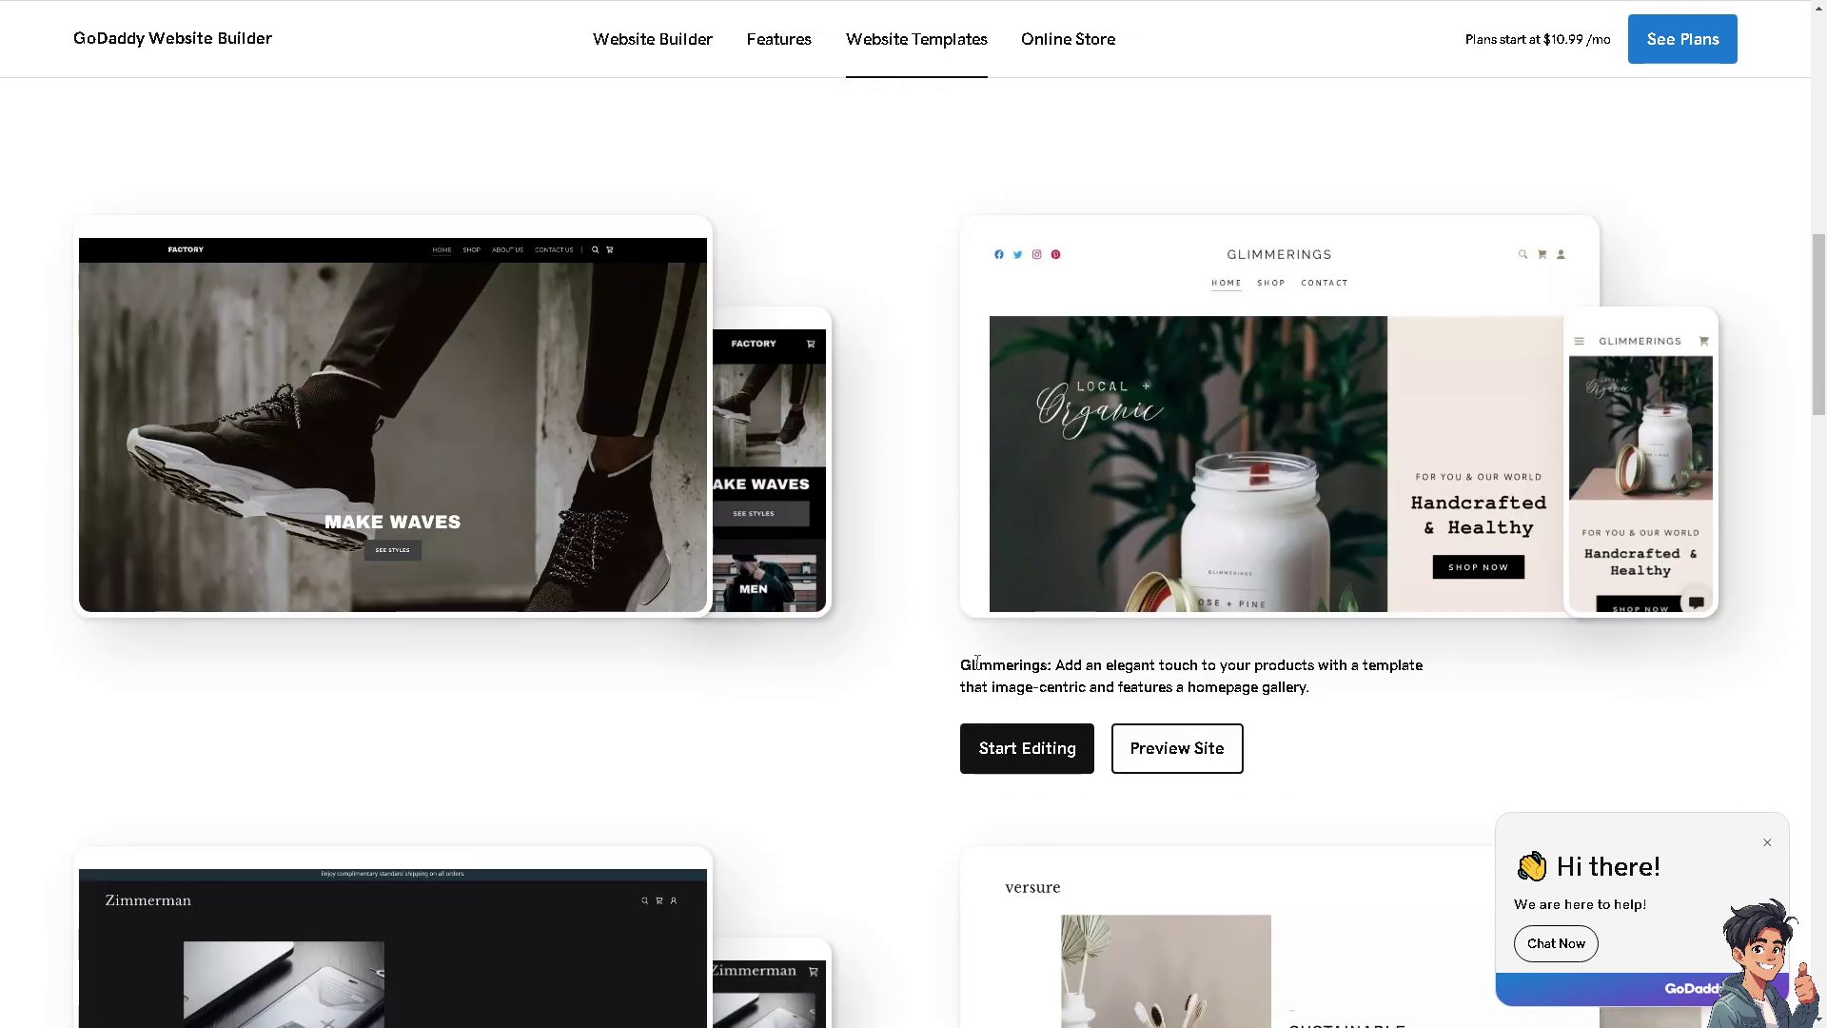
pyautogui.scroll(-8, 942, 666)
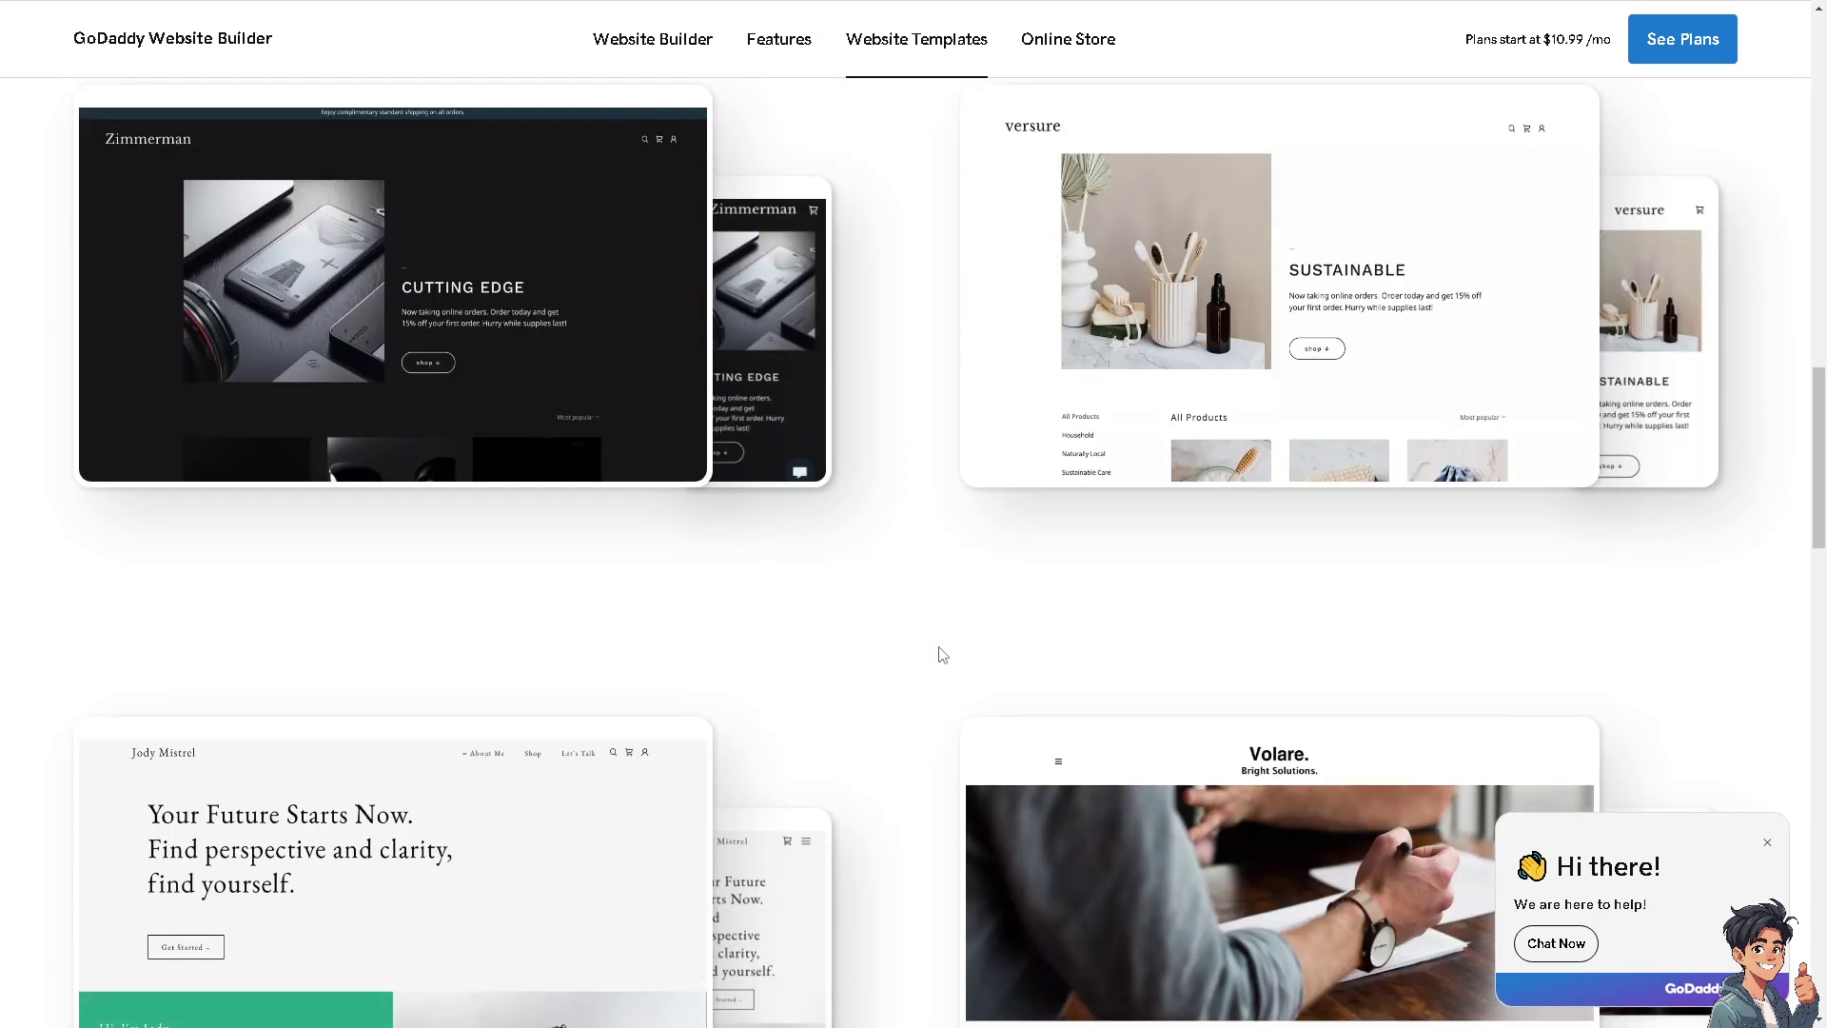
pyautogui.scroll(8, 943, 653)
pyautogui.scroll(13, 1035, 499)
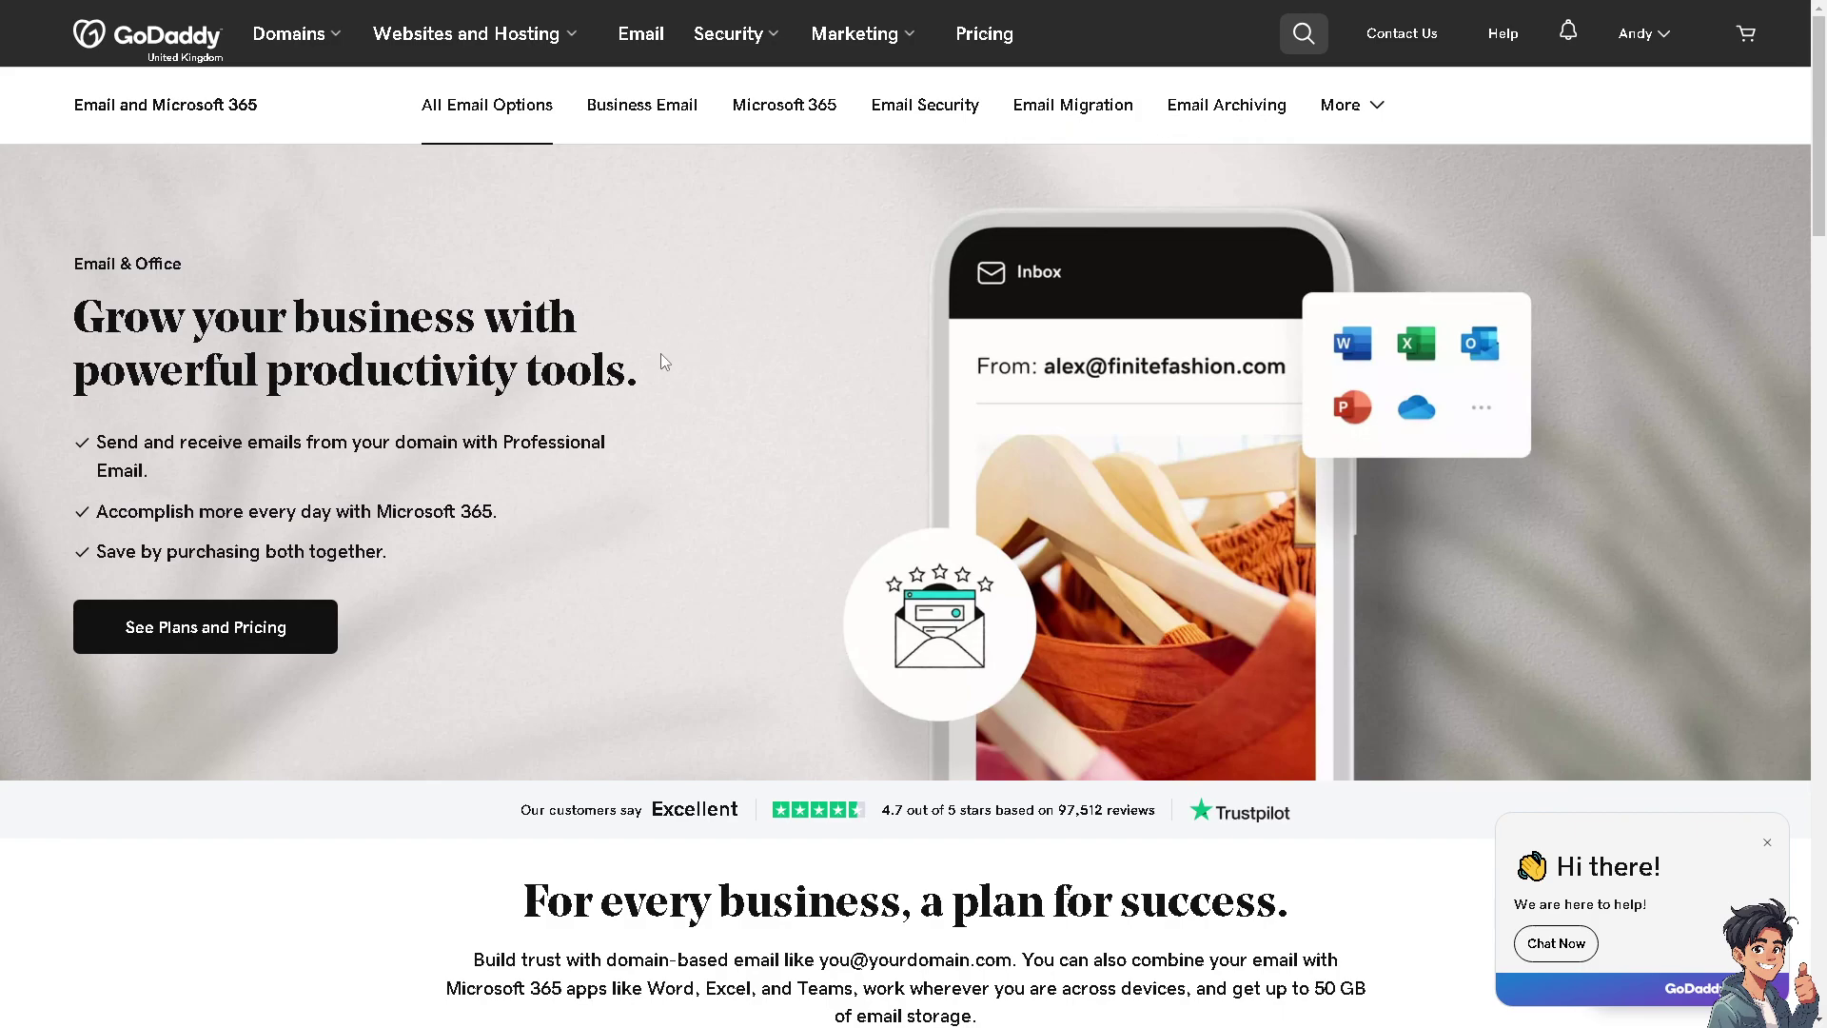
# Go to My Products from the account menu and scroll the products and services page
pyautogui.click(1667, 47)
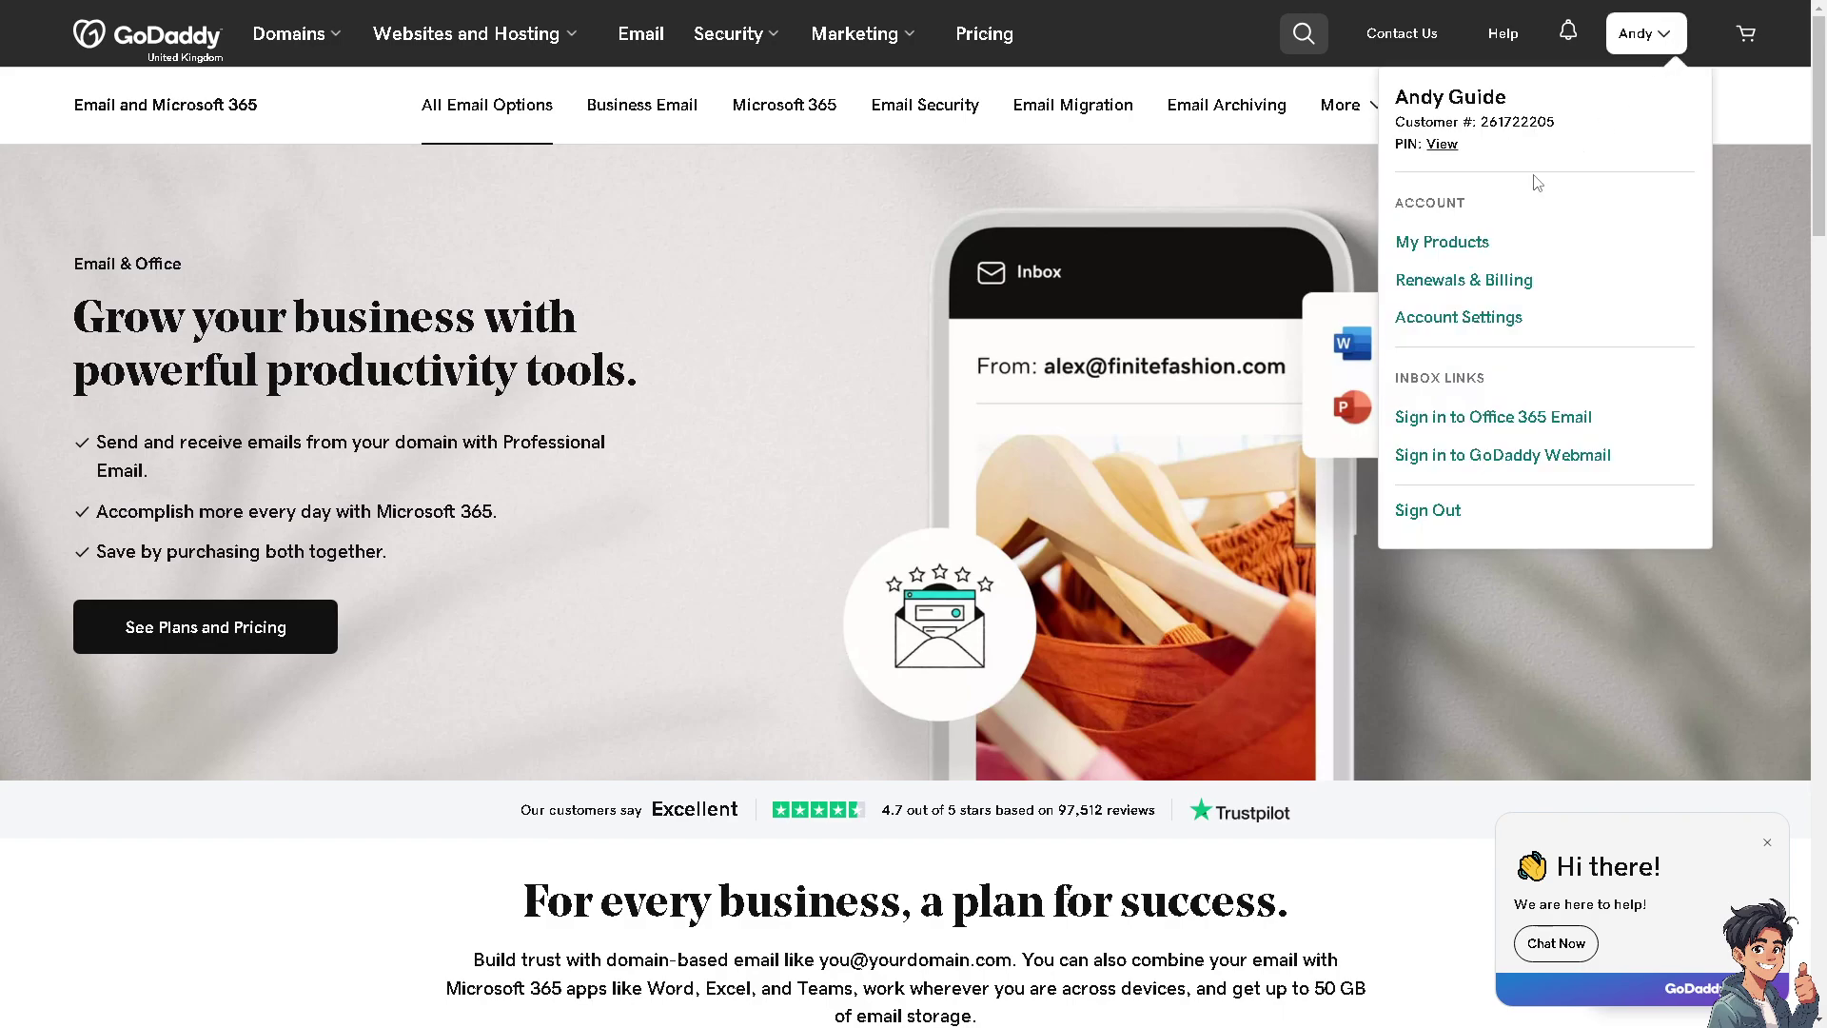
pyautogui.click(1462, 249)
pyautogui.scroll(-5, 914, 514)
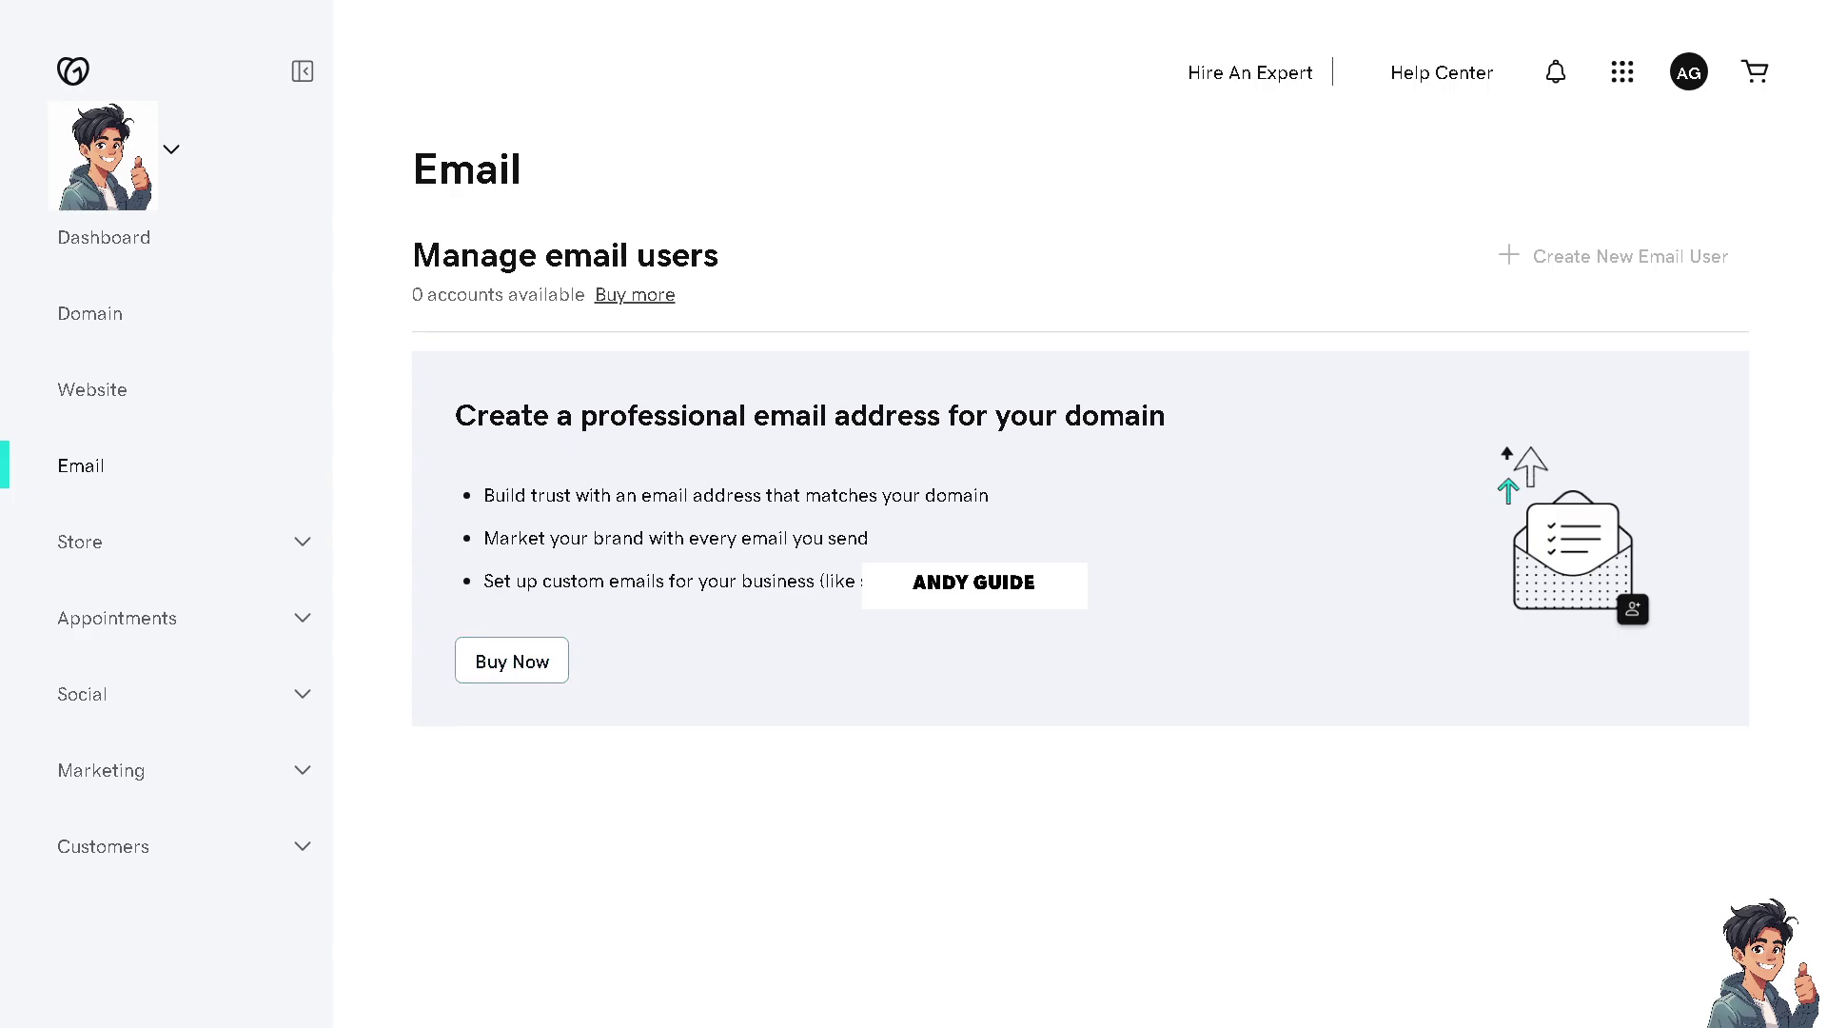
# Compare the new email account plans, noting the Email Plus price, and select Email Essentials
pyautogui.click(558, 671)
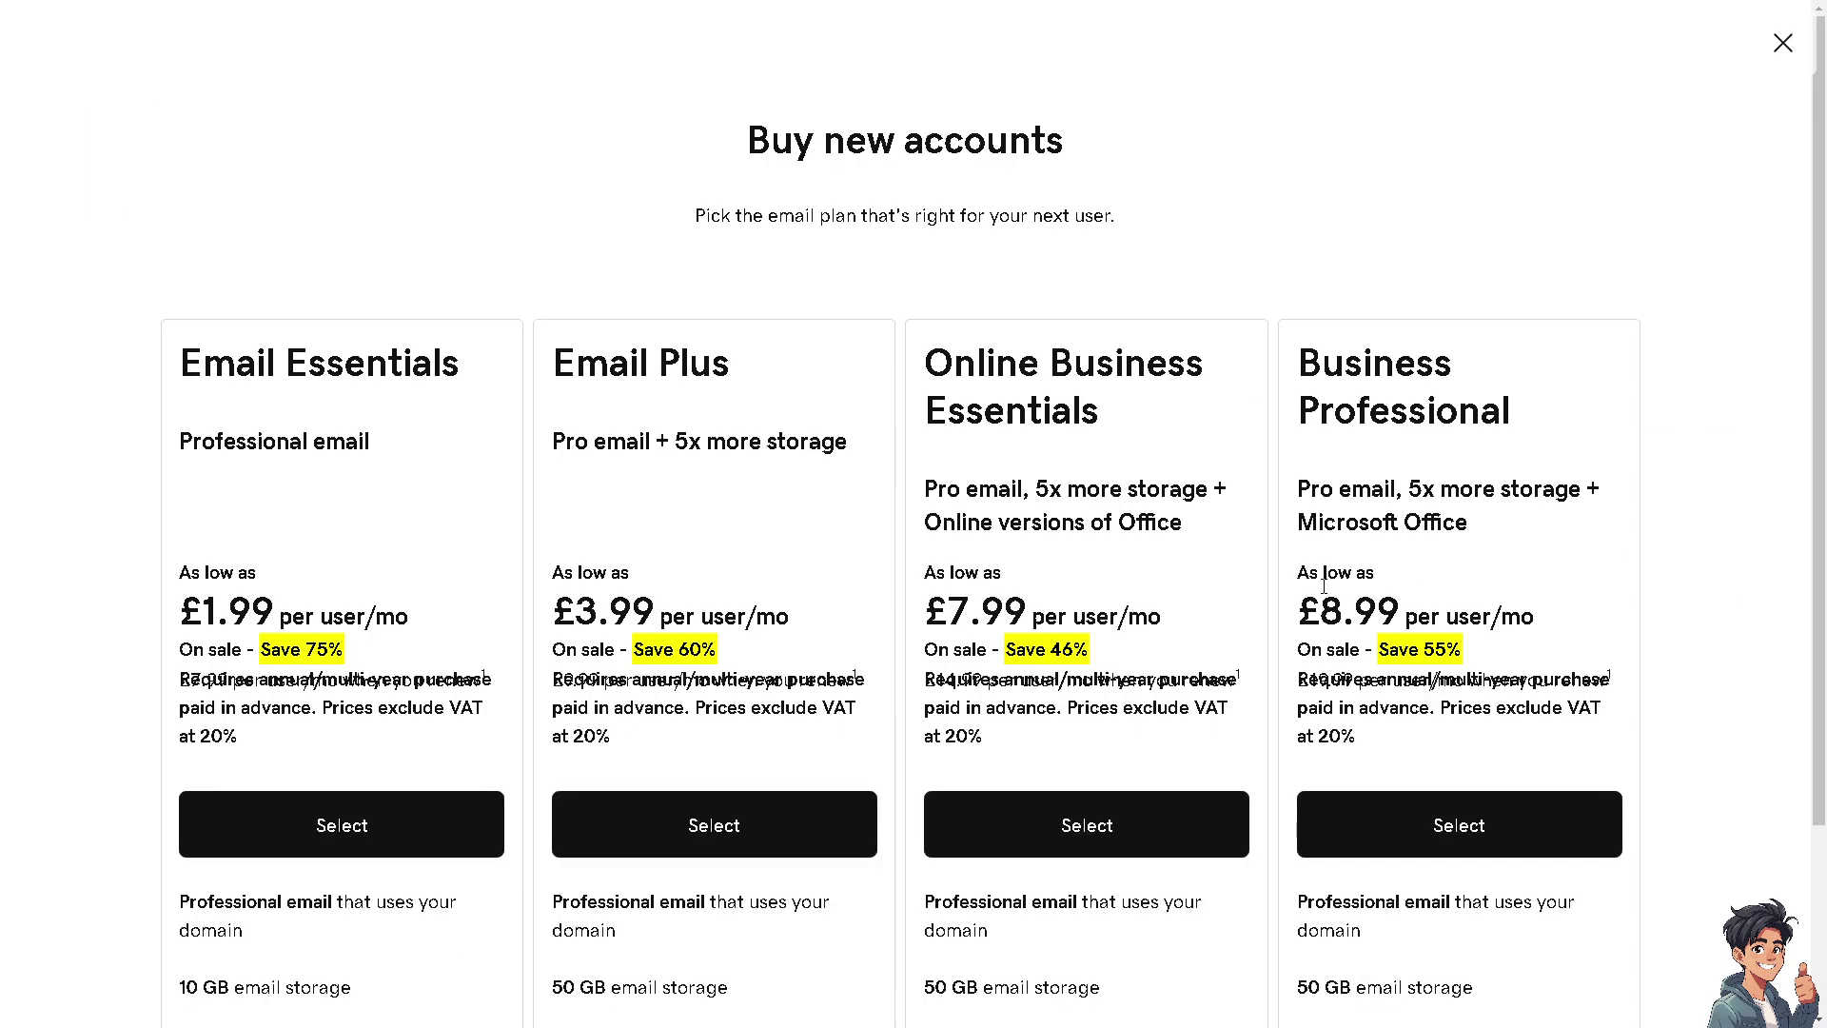
pyautogui.scroll(-3, 911, 614)
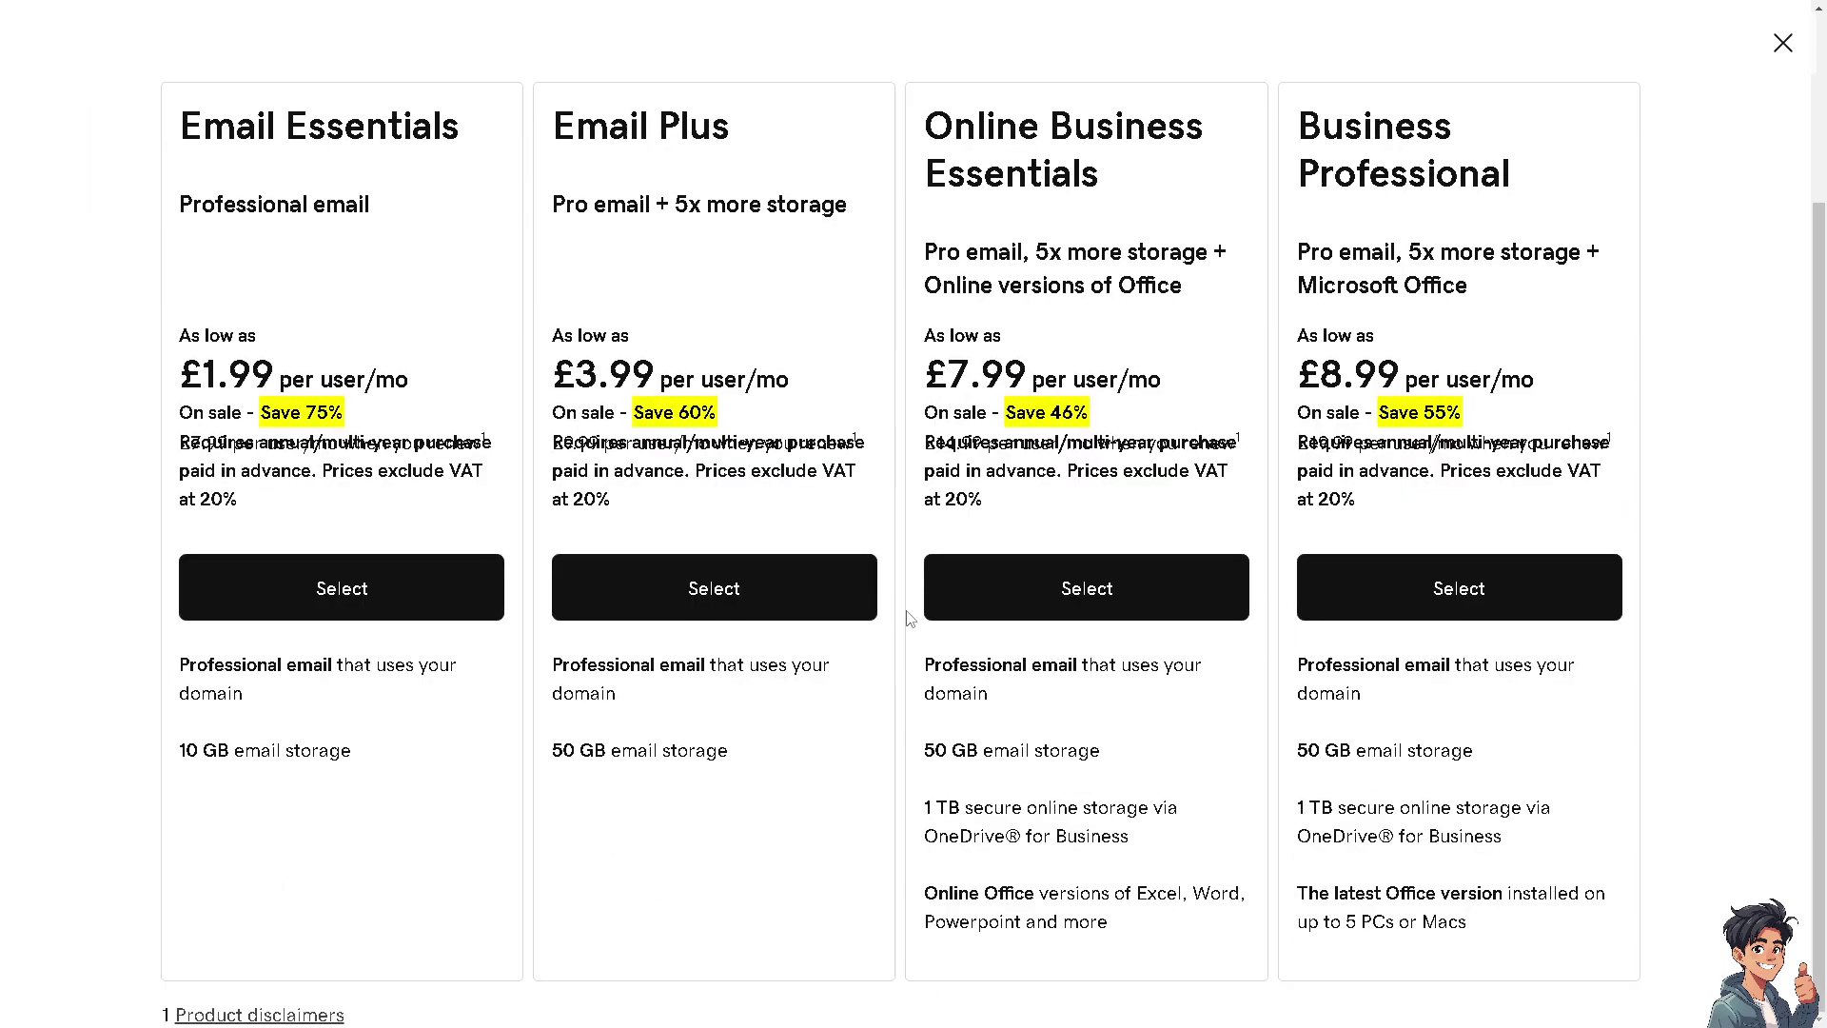
pyautogui.scroll(3, 909, 618)
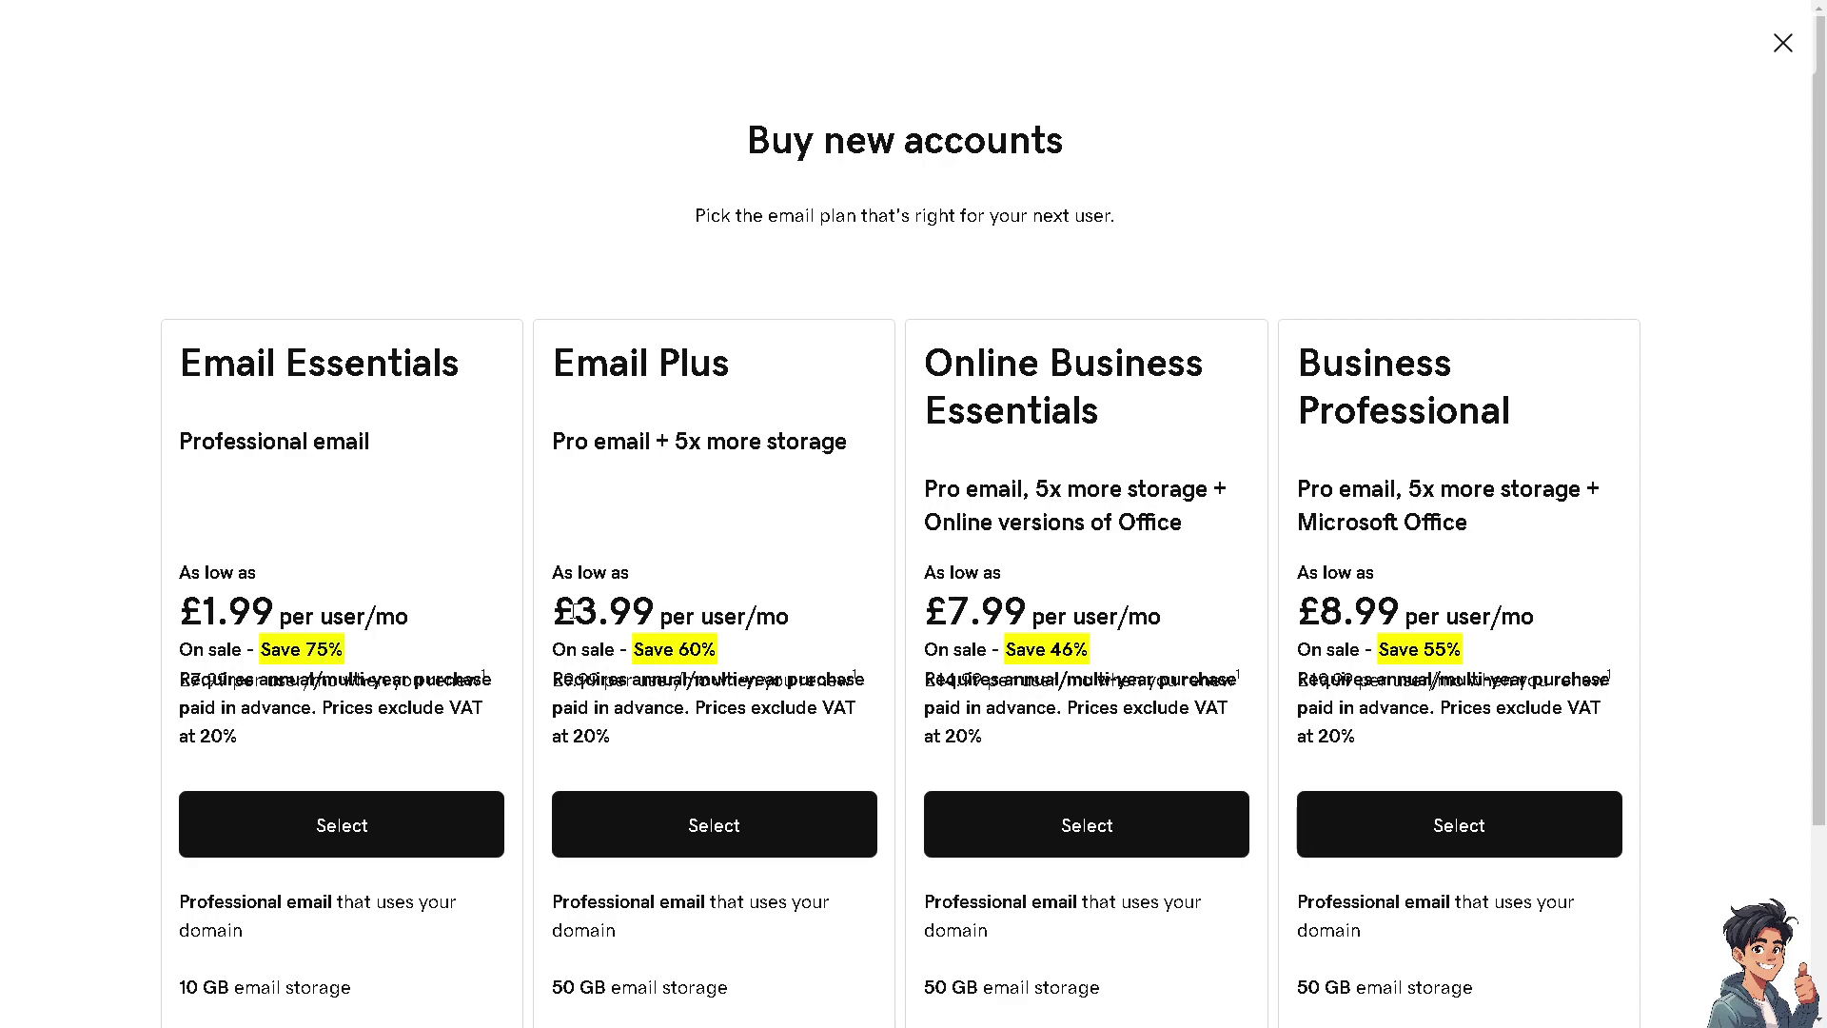
pyautogui.doubleClick(575, 612)
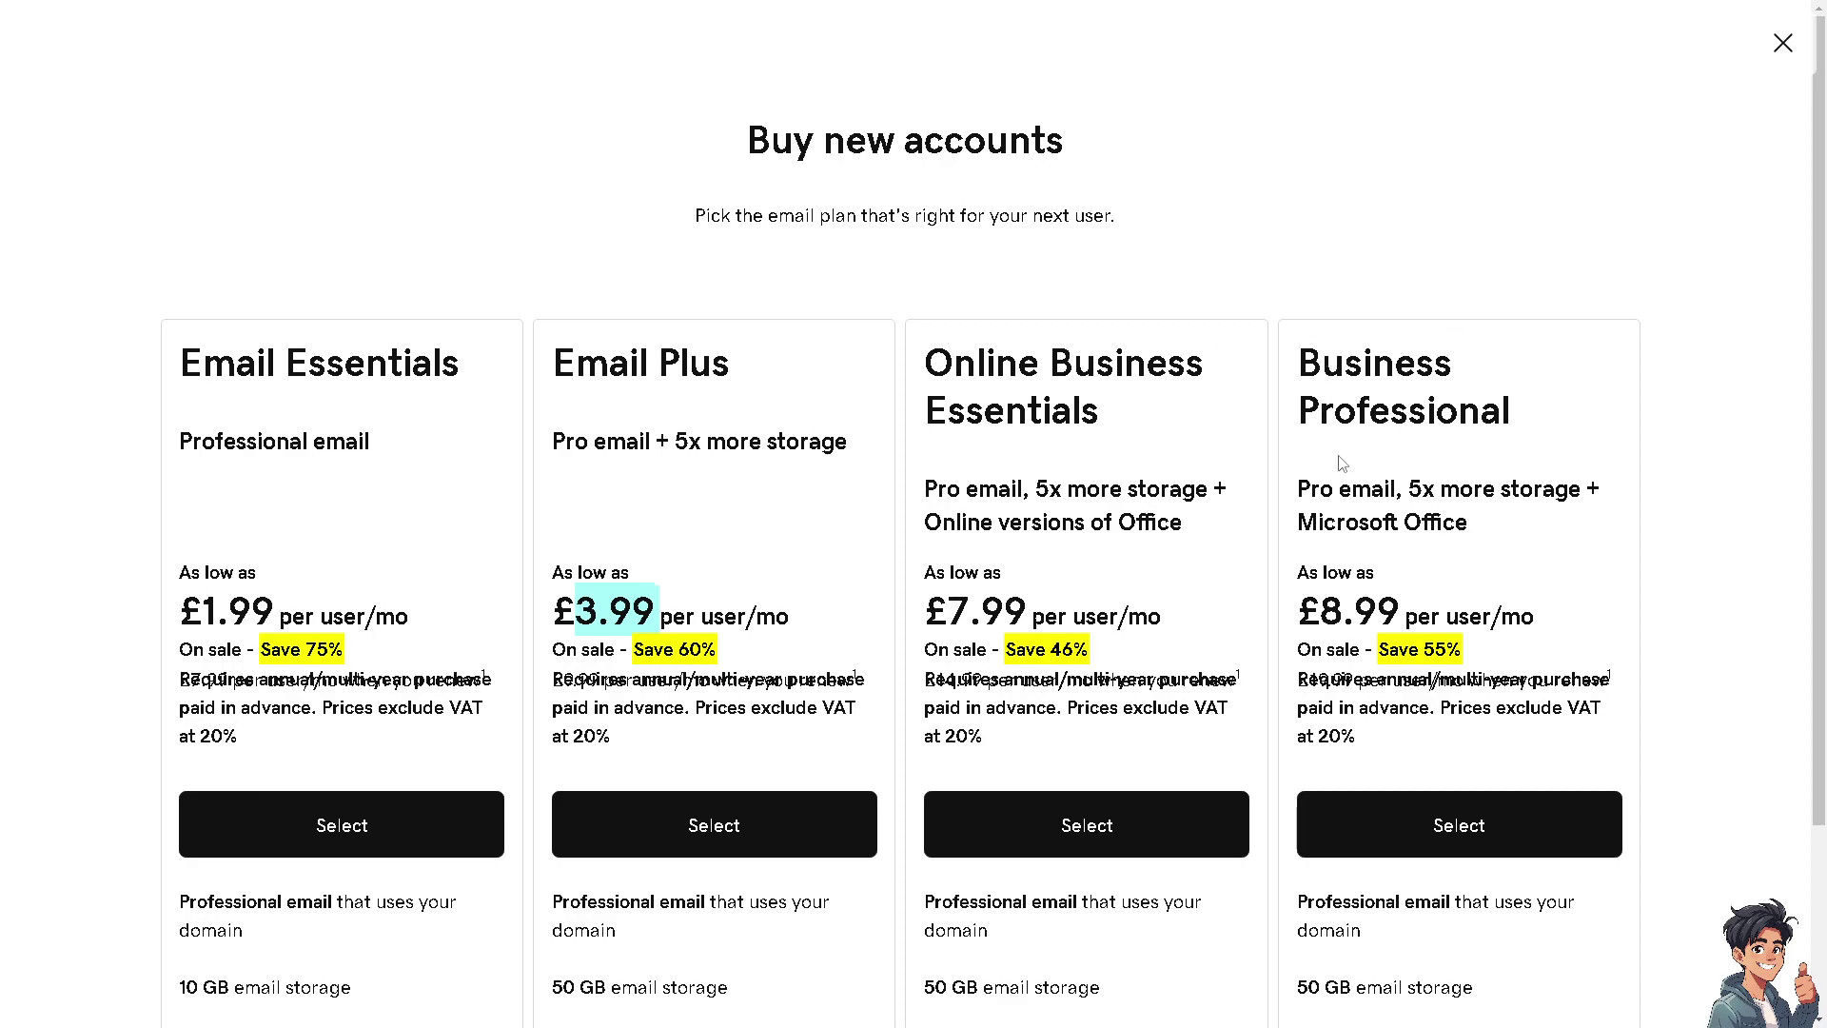
pyautogui.click(317, 830)
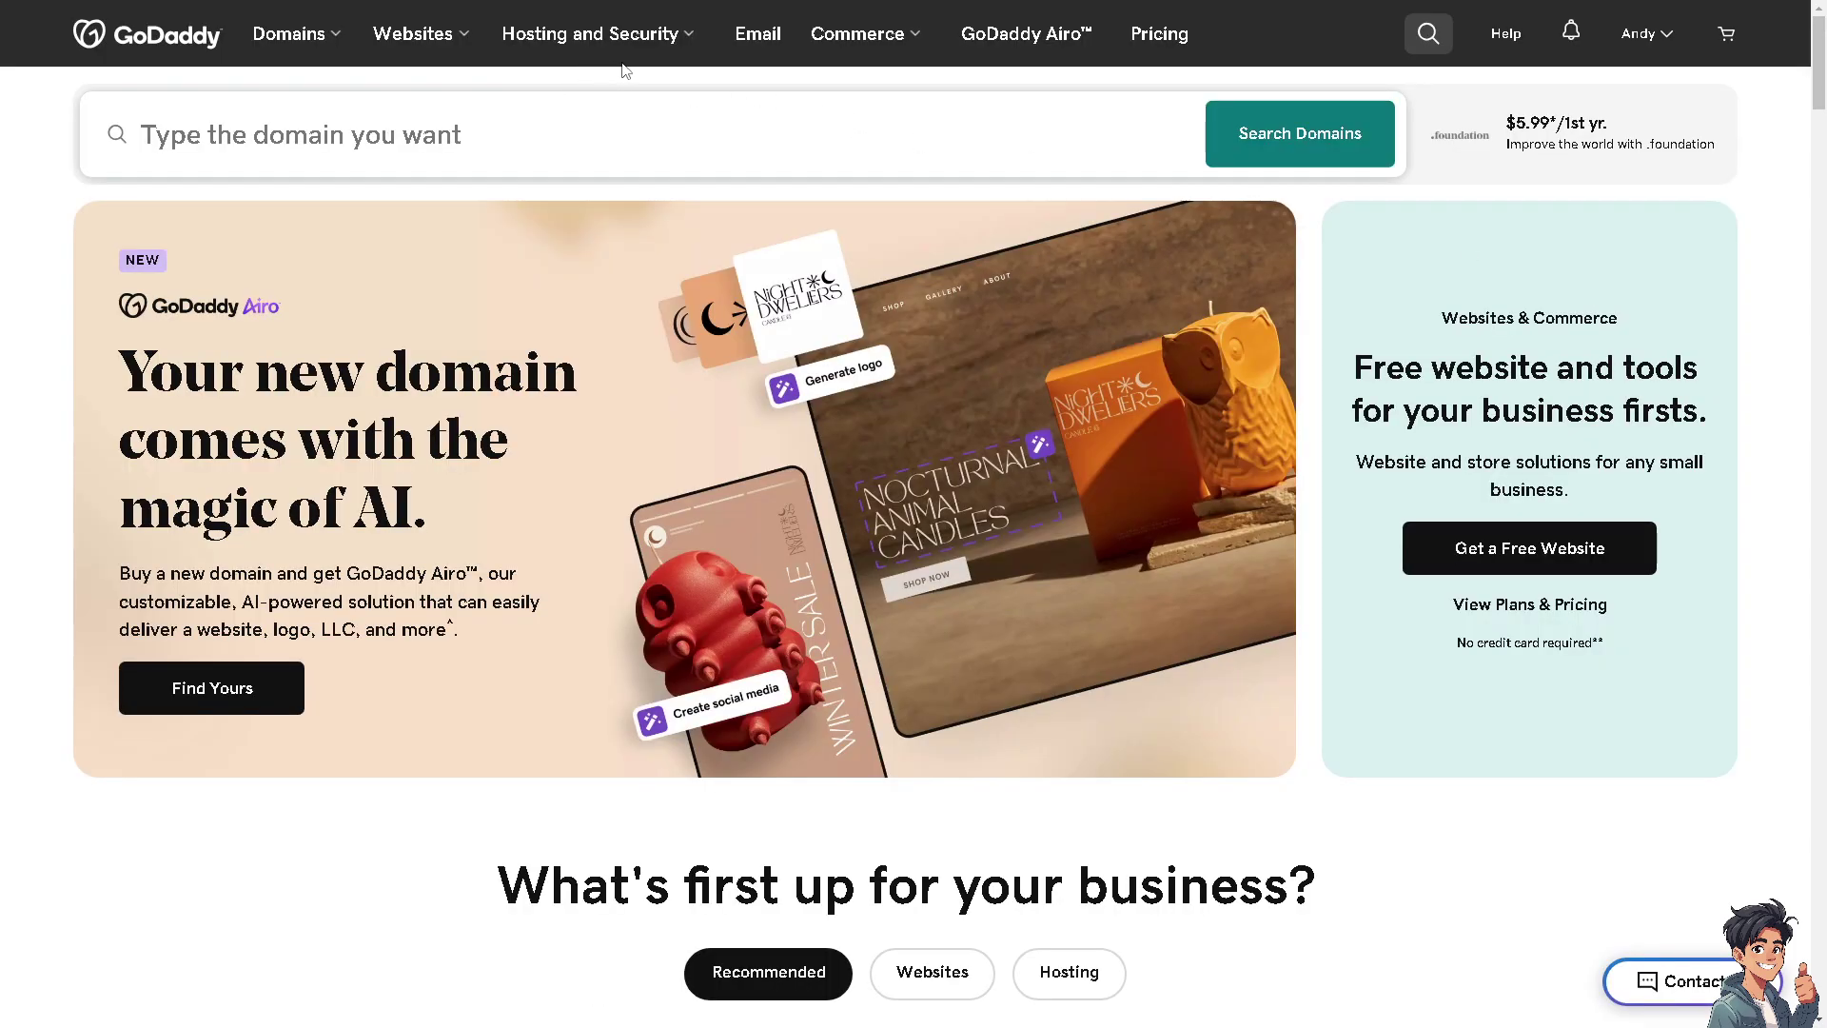
# Open Business Email under Email's More menu to view the $1.99, $3.99 and $7.99 Microsoft 365 plans
pyautogui.click(749, 42)
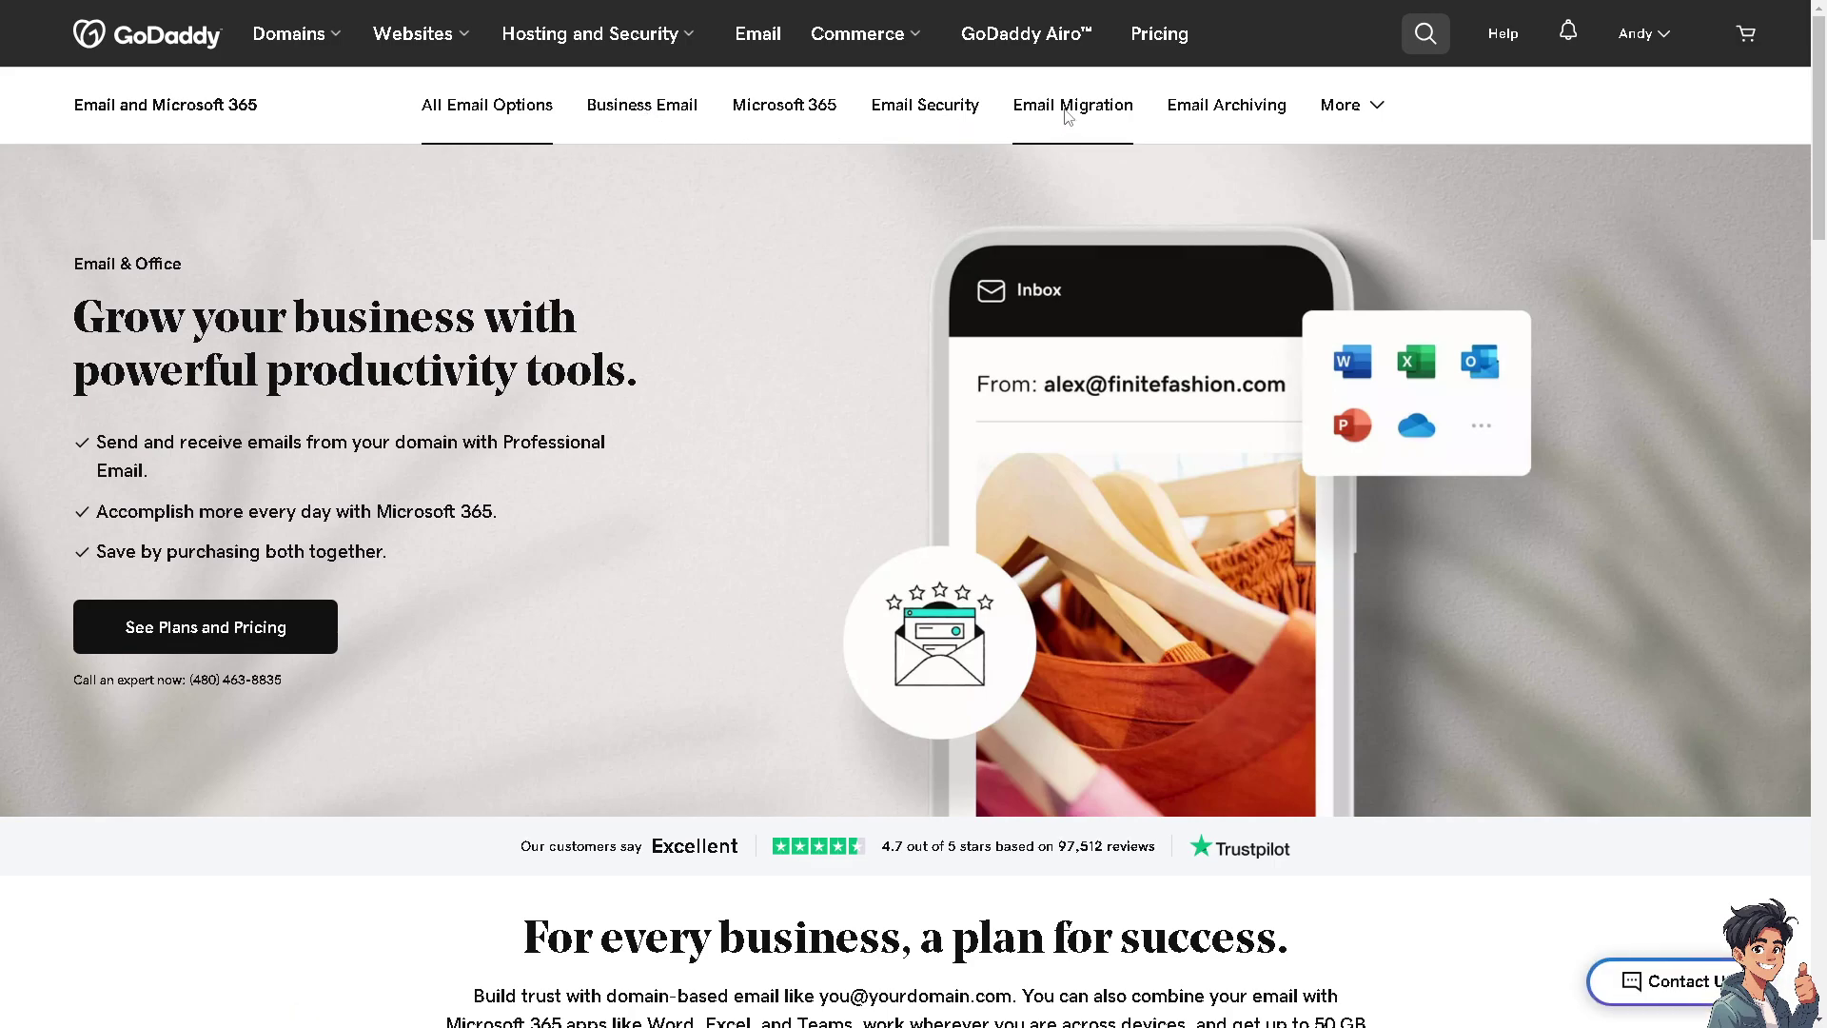
pyautogui.click(1376, 105)
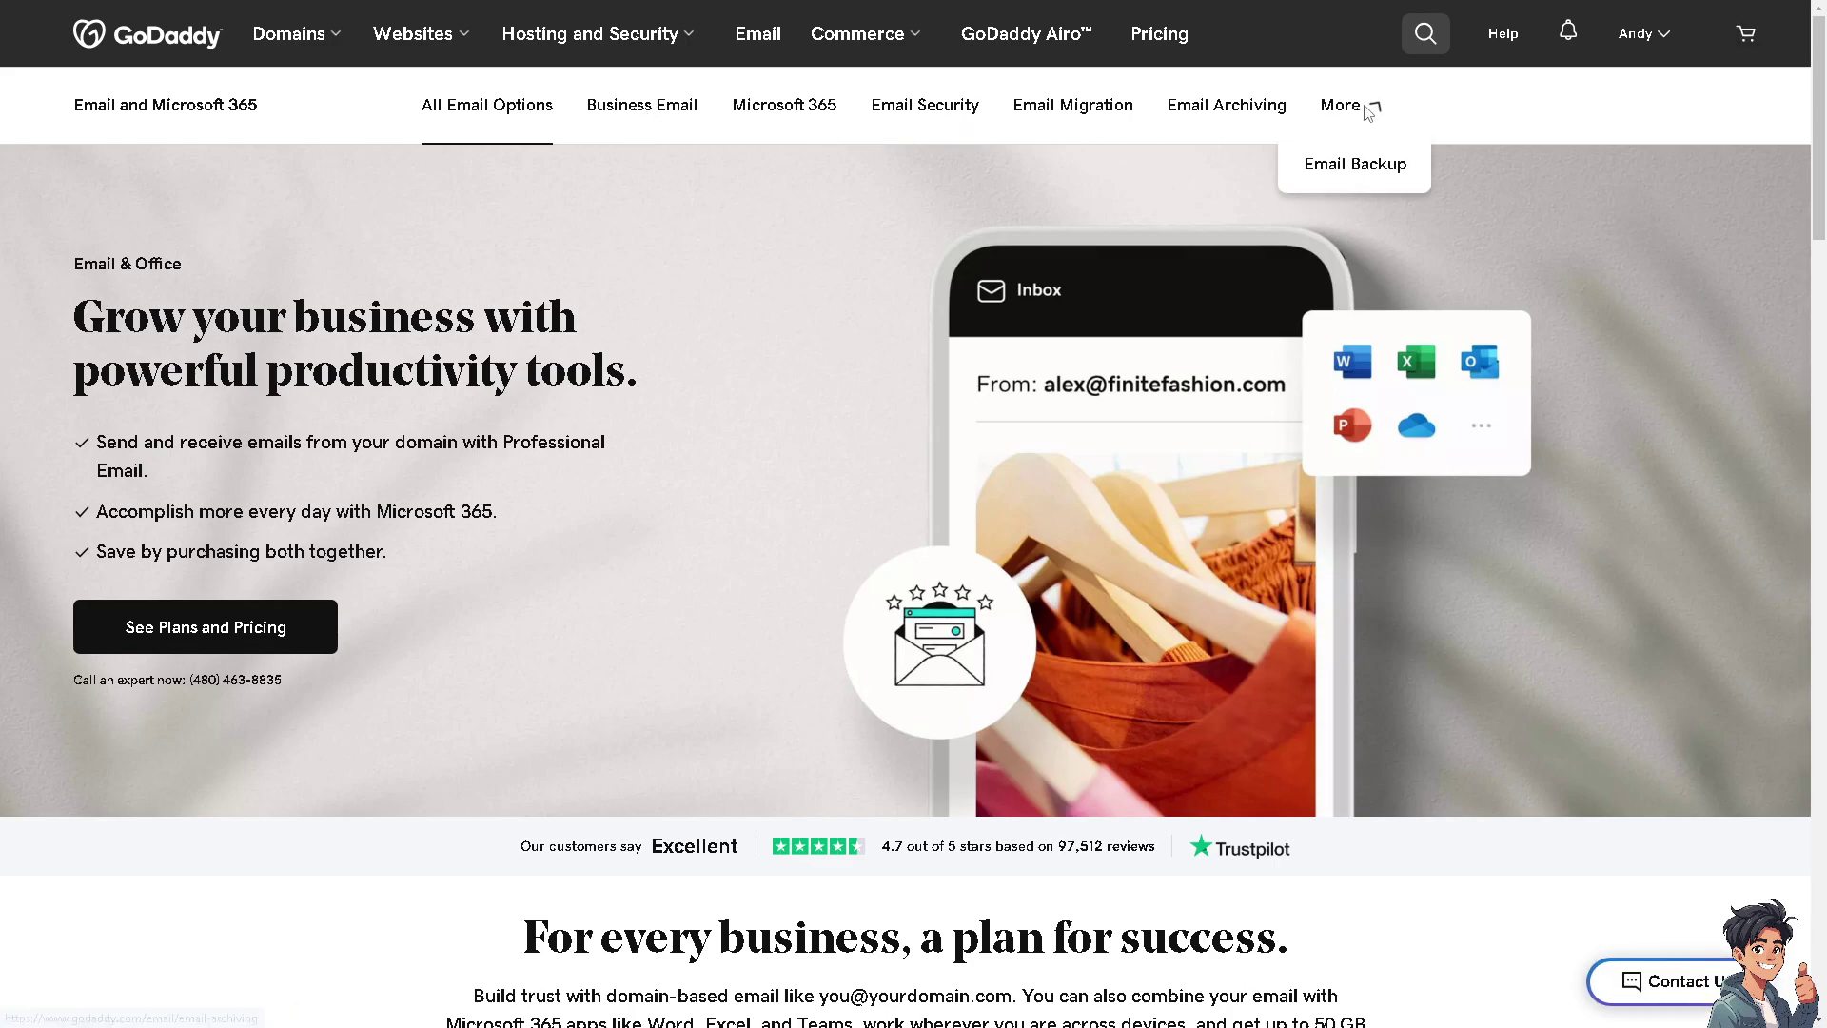
pyautogui.click(644, 109)
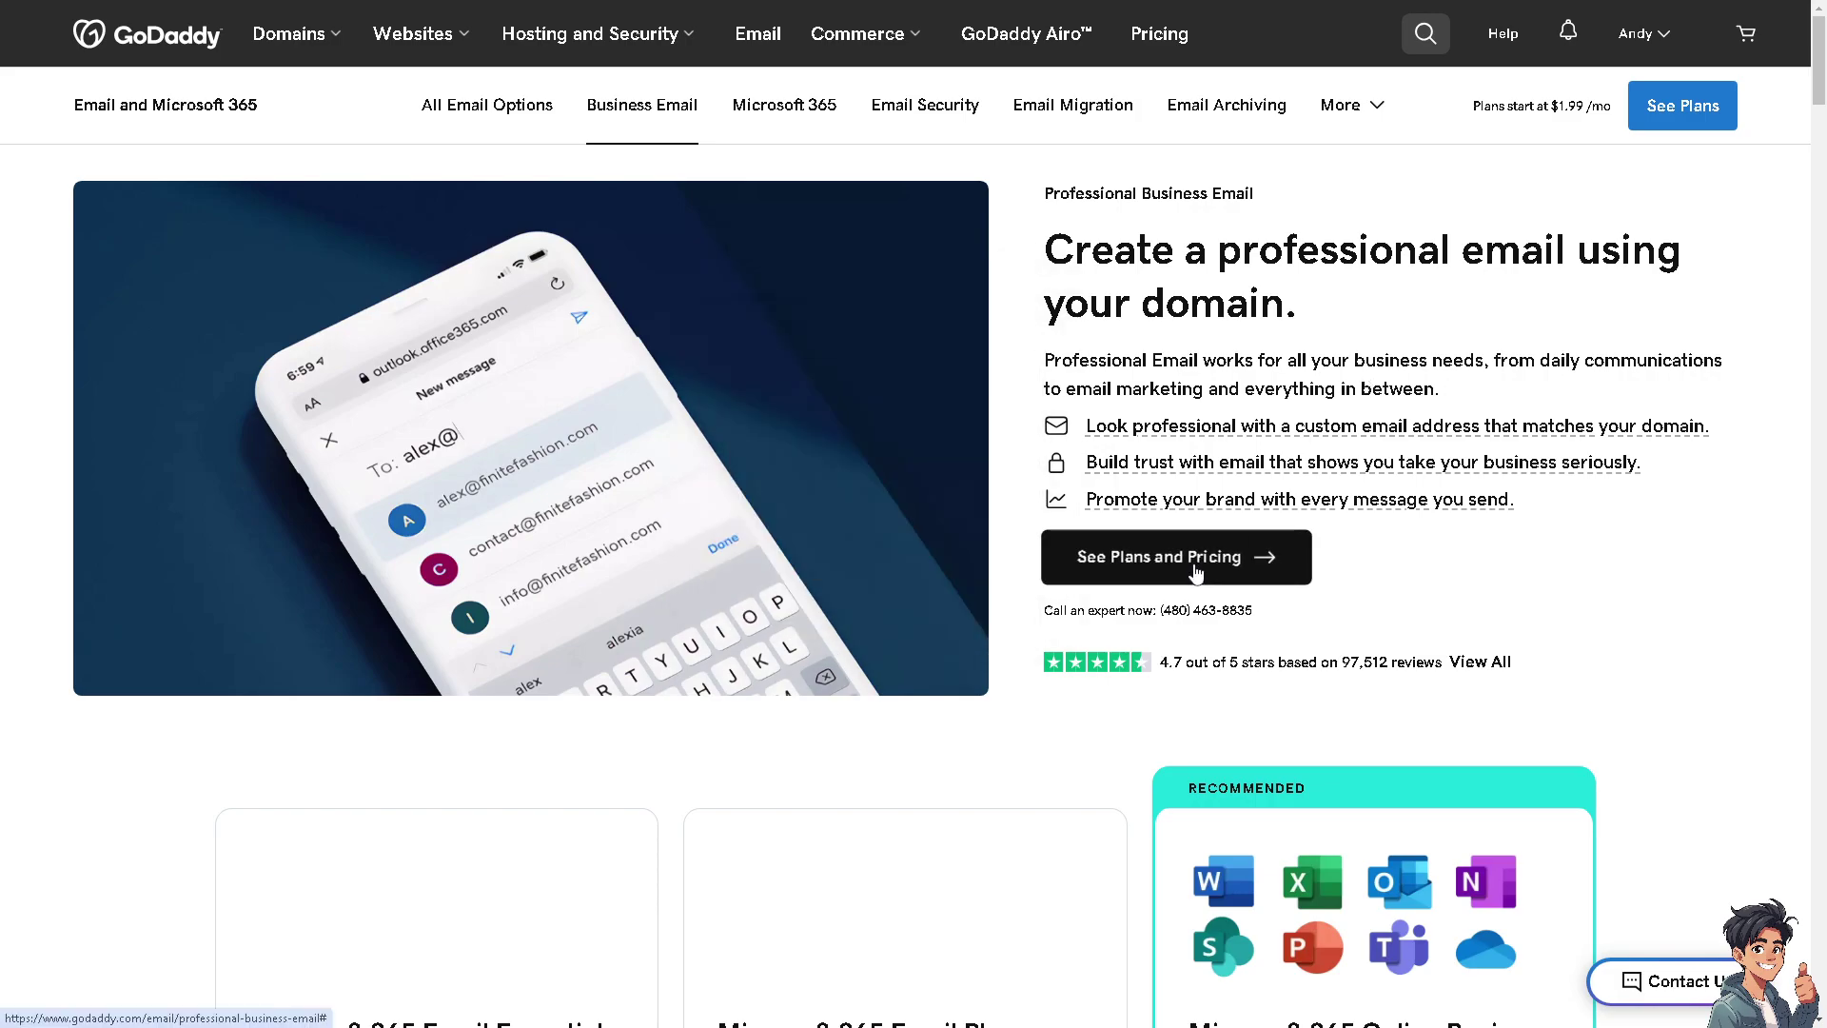
pyautogui.scroll(-2, 1180, 583)
pyautogui.scroll(1, 1158, 571)
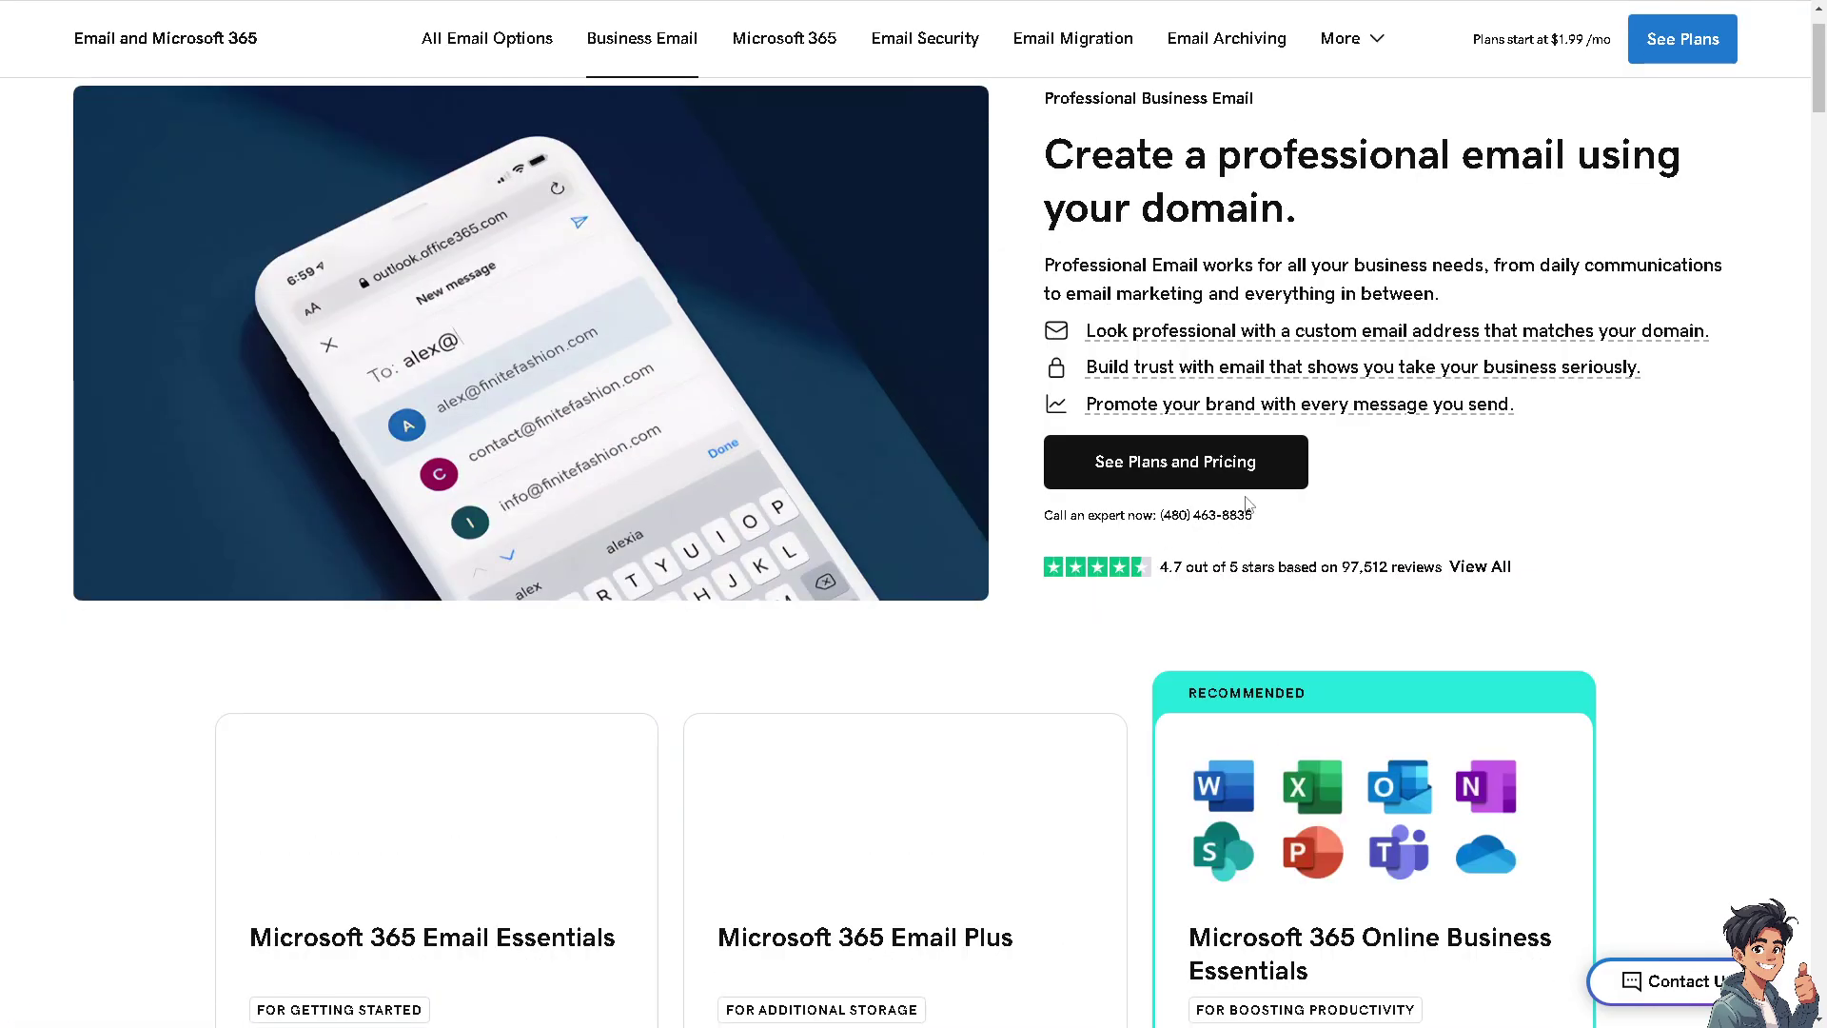
pyautogui.scroll(-1, 1246, 513)
pyautogui.scroll(2, 1246, 513)
# Highlight the $7.99 Online Business Essentials price and scroll the comparison table to the $2.99 backup and $4.99 archiving add-ons
pyautogui.click(1213, 561)
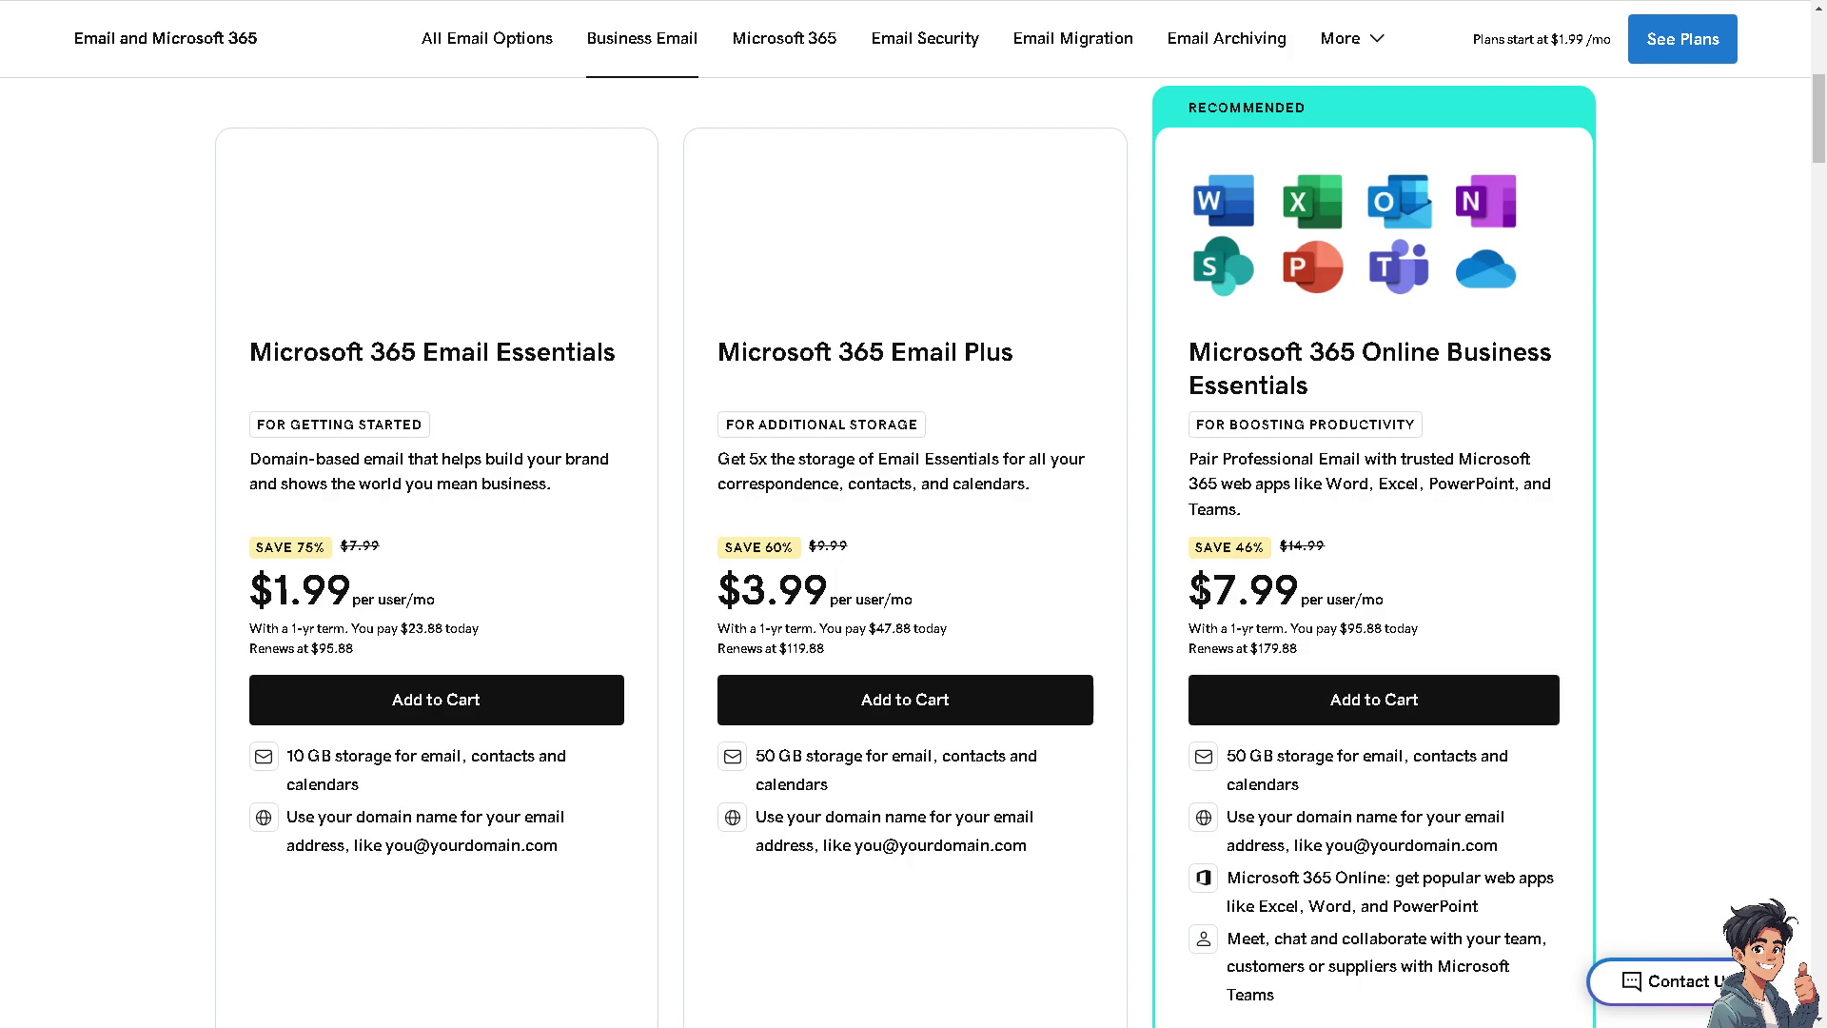
pyautogui.doubleClick(1203, 592)
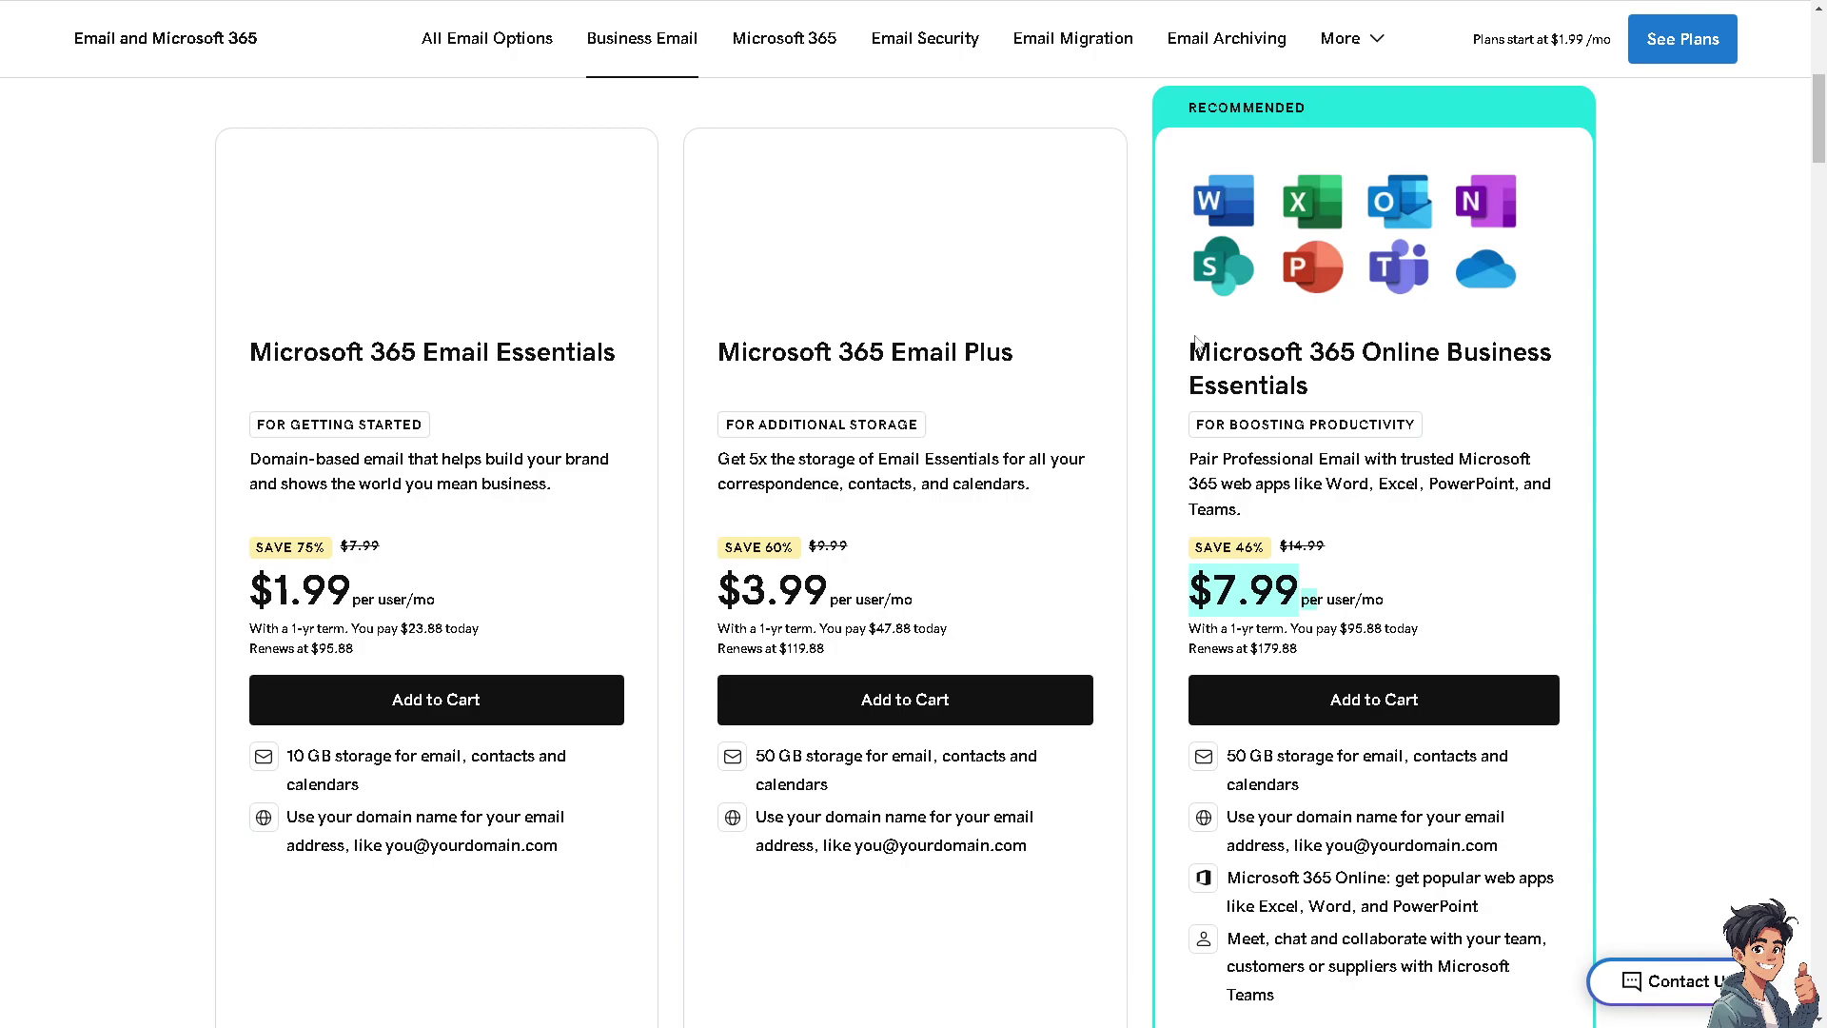
pyautogui.scroll(-9, 1194, 356)
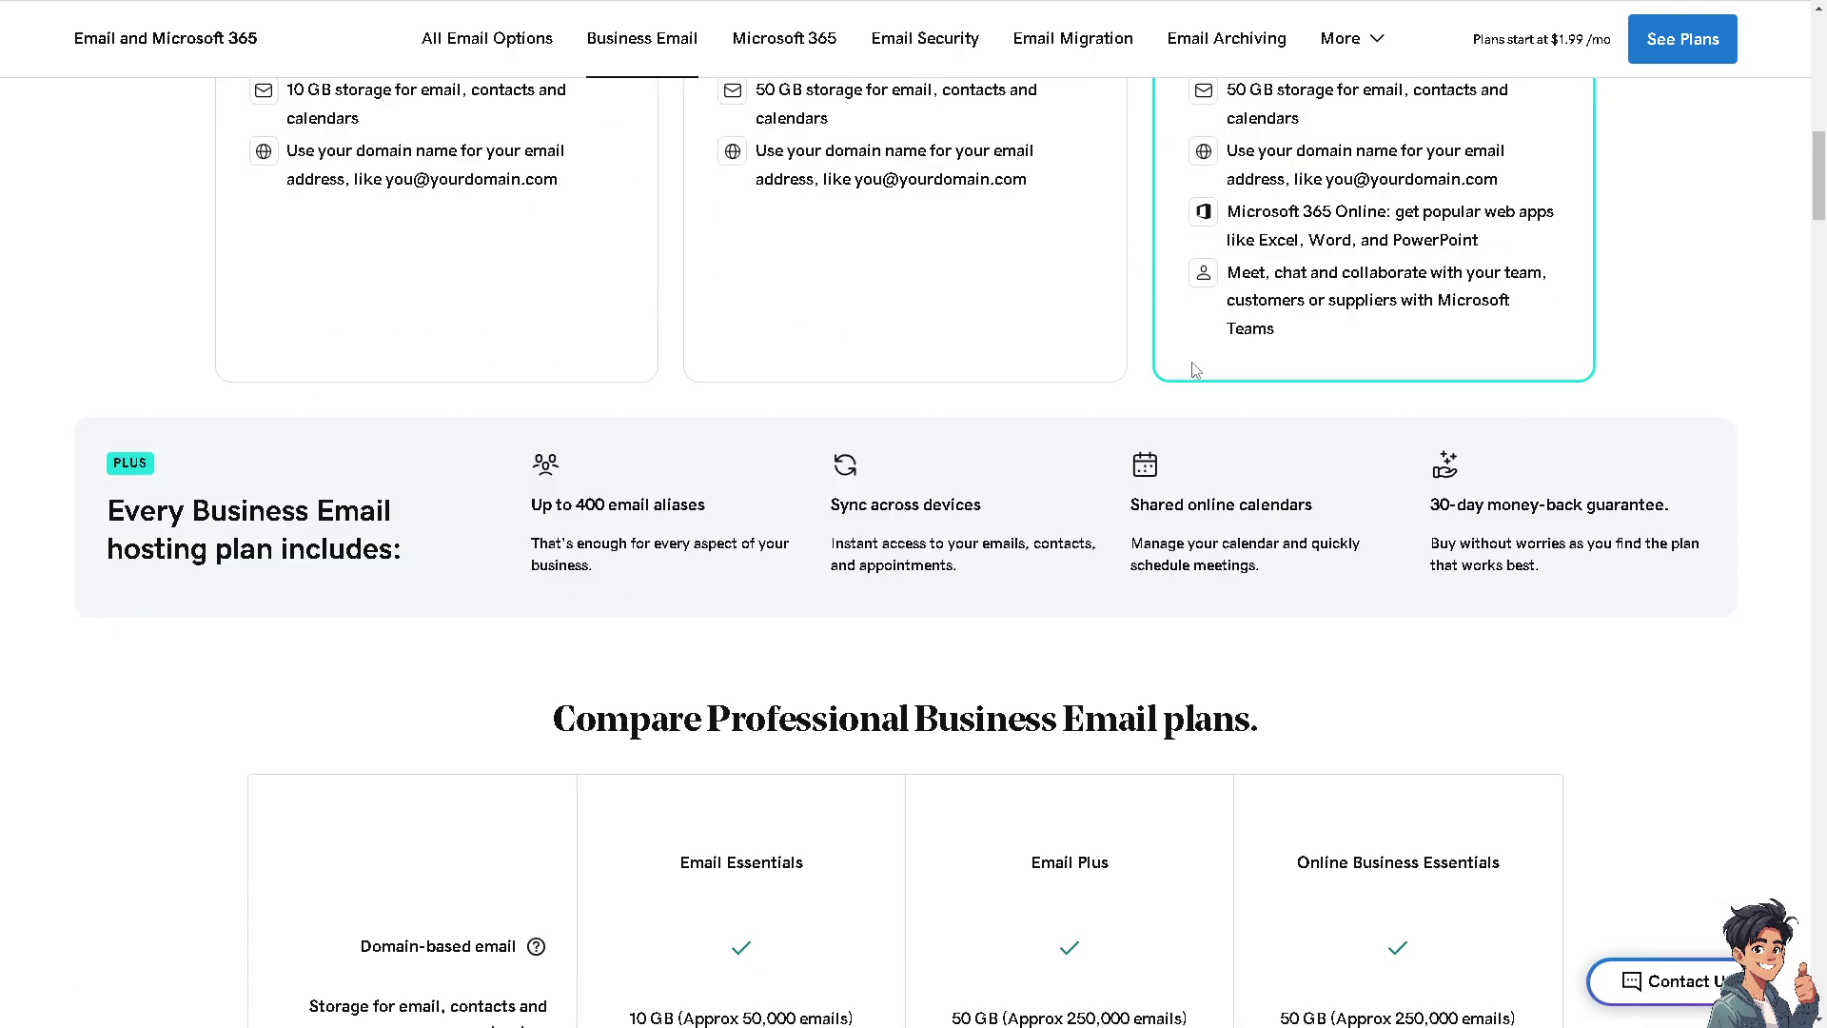
pyautogui.scroll(-2, 1193, 370)
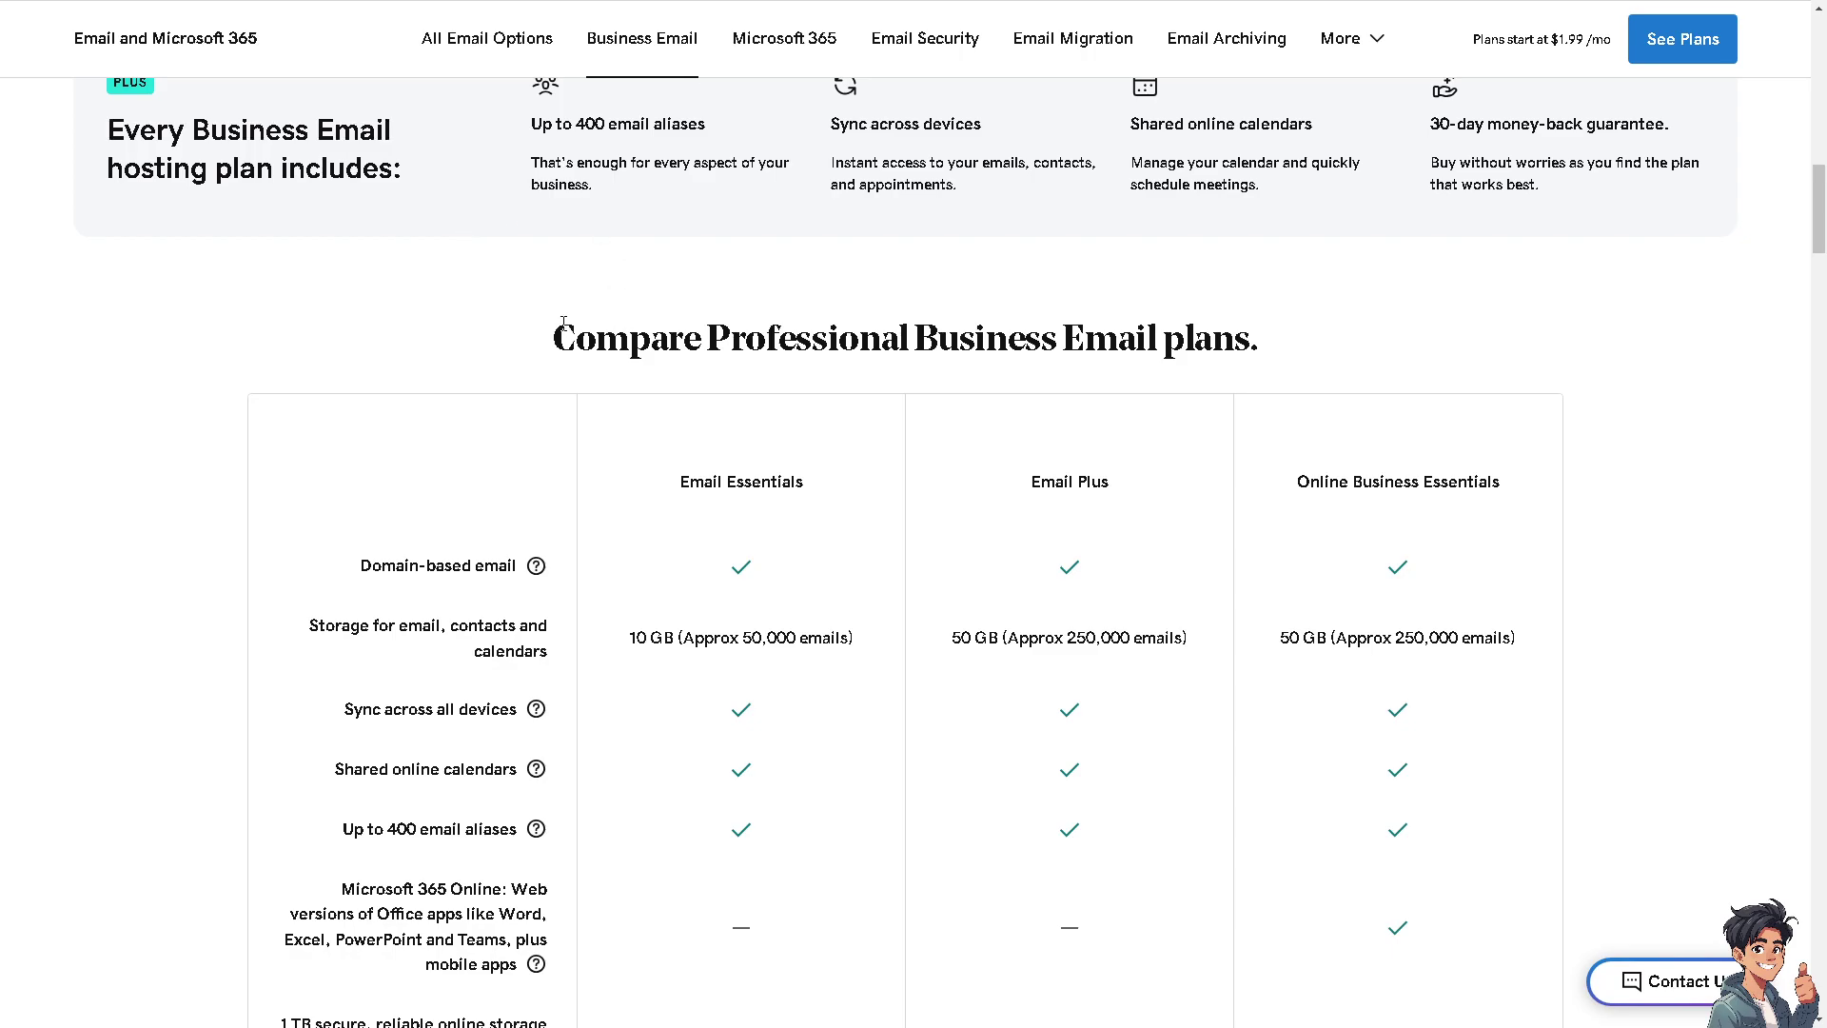
pyautogui.moveTo(555, 339); pyautogui.dragTo(1332, 337)
pyautogui.scroll(-6, 822, 500)
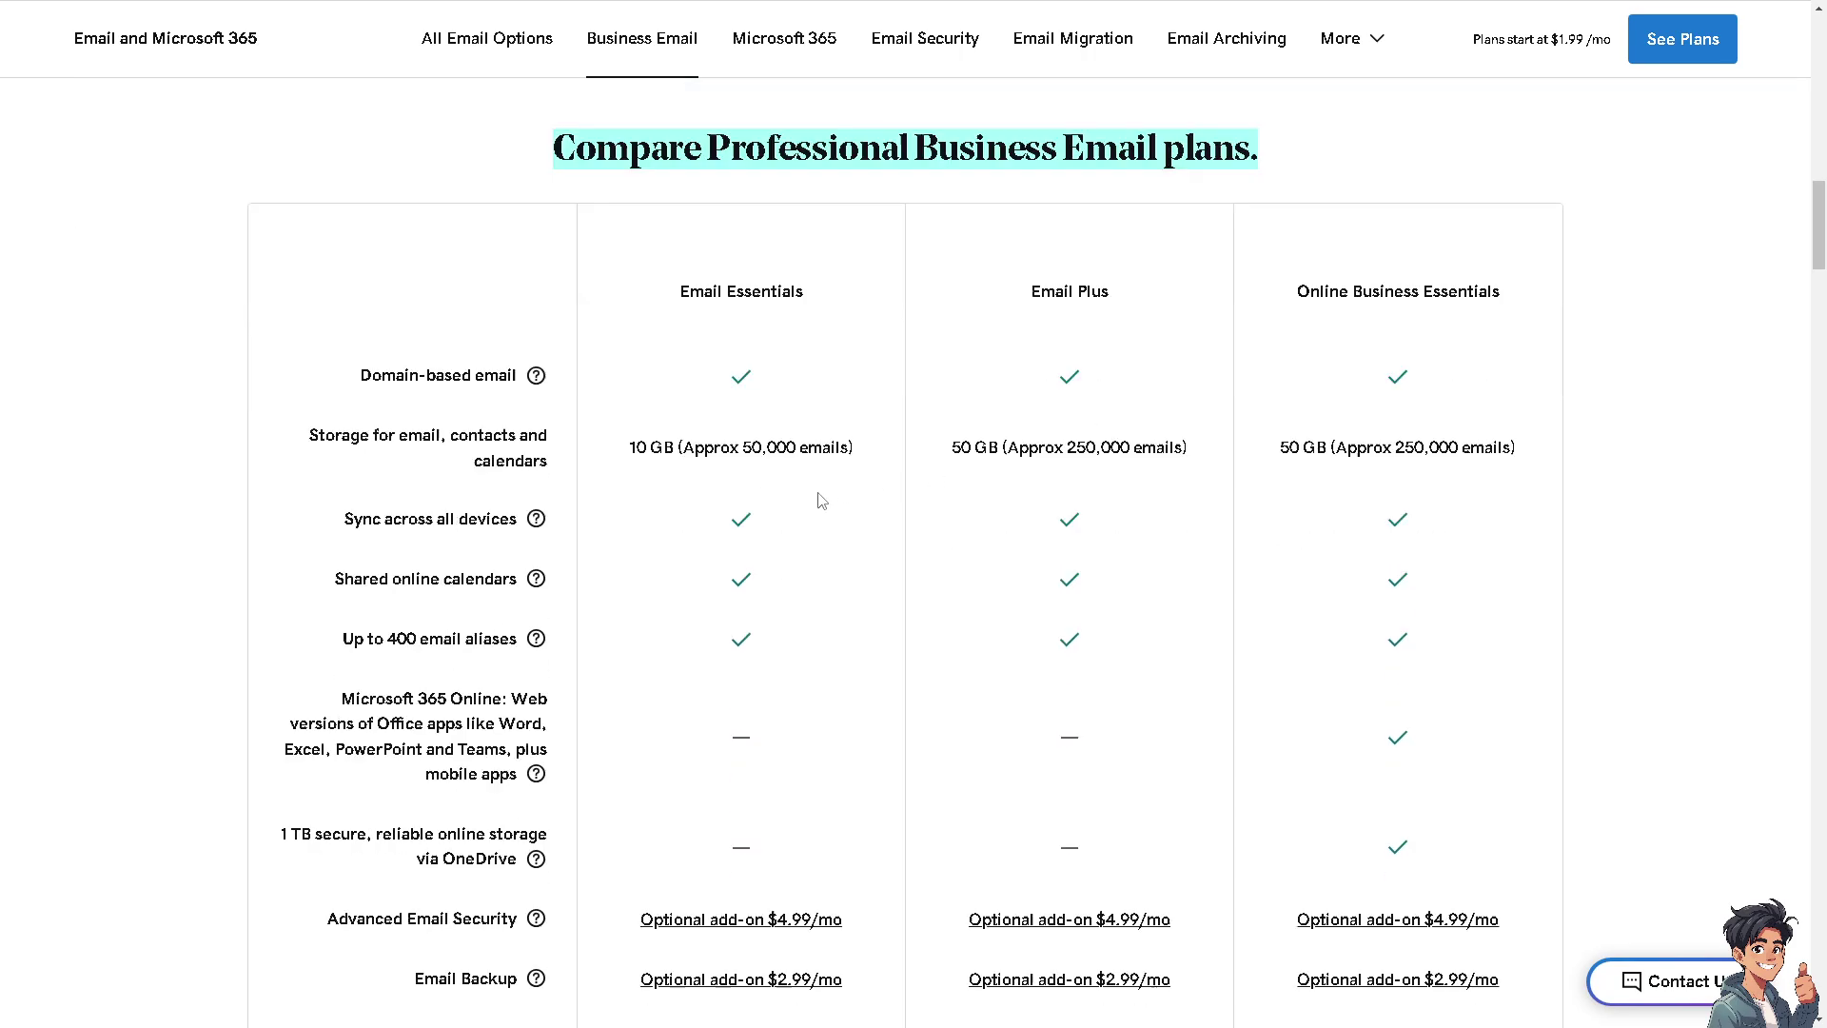
pyautogui.scroll(-2, 822, 500)
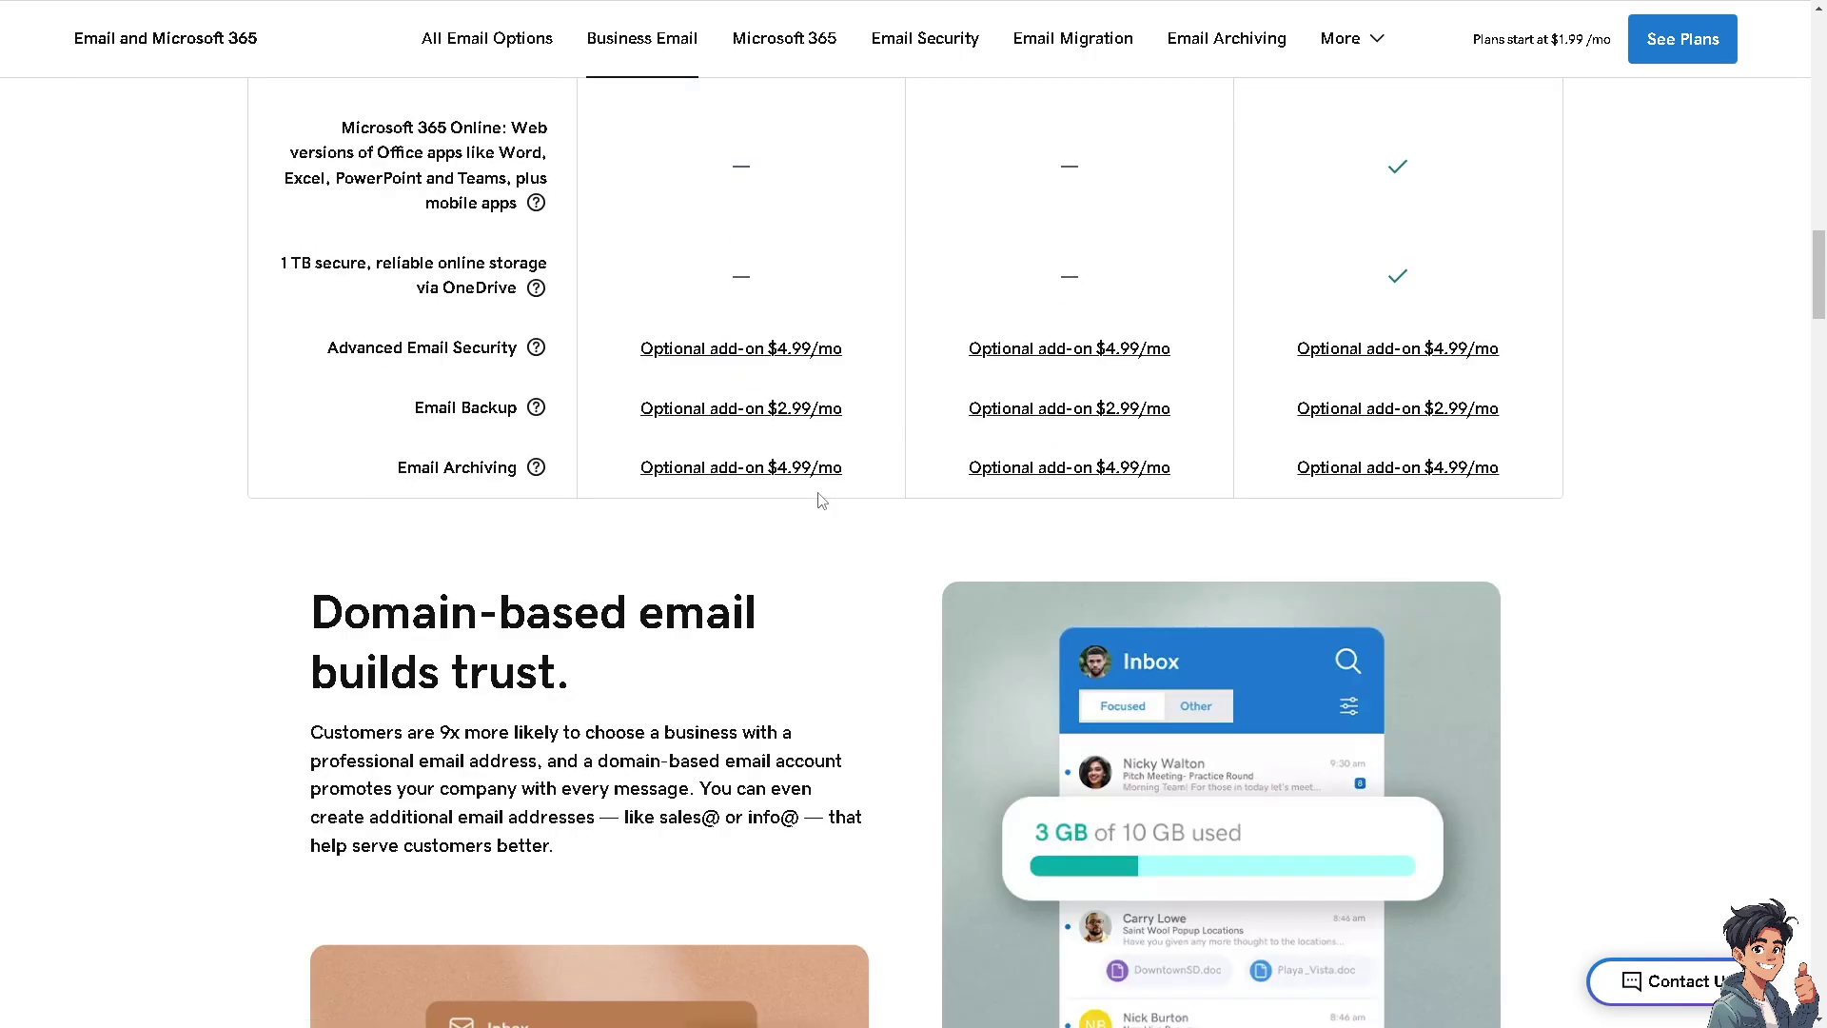
pyautogui.scroll(-3, 823, 499)
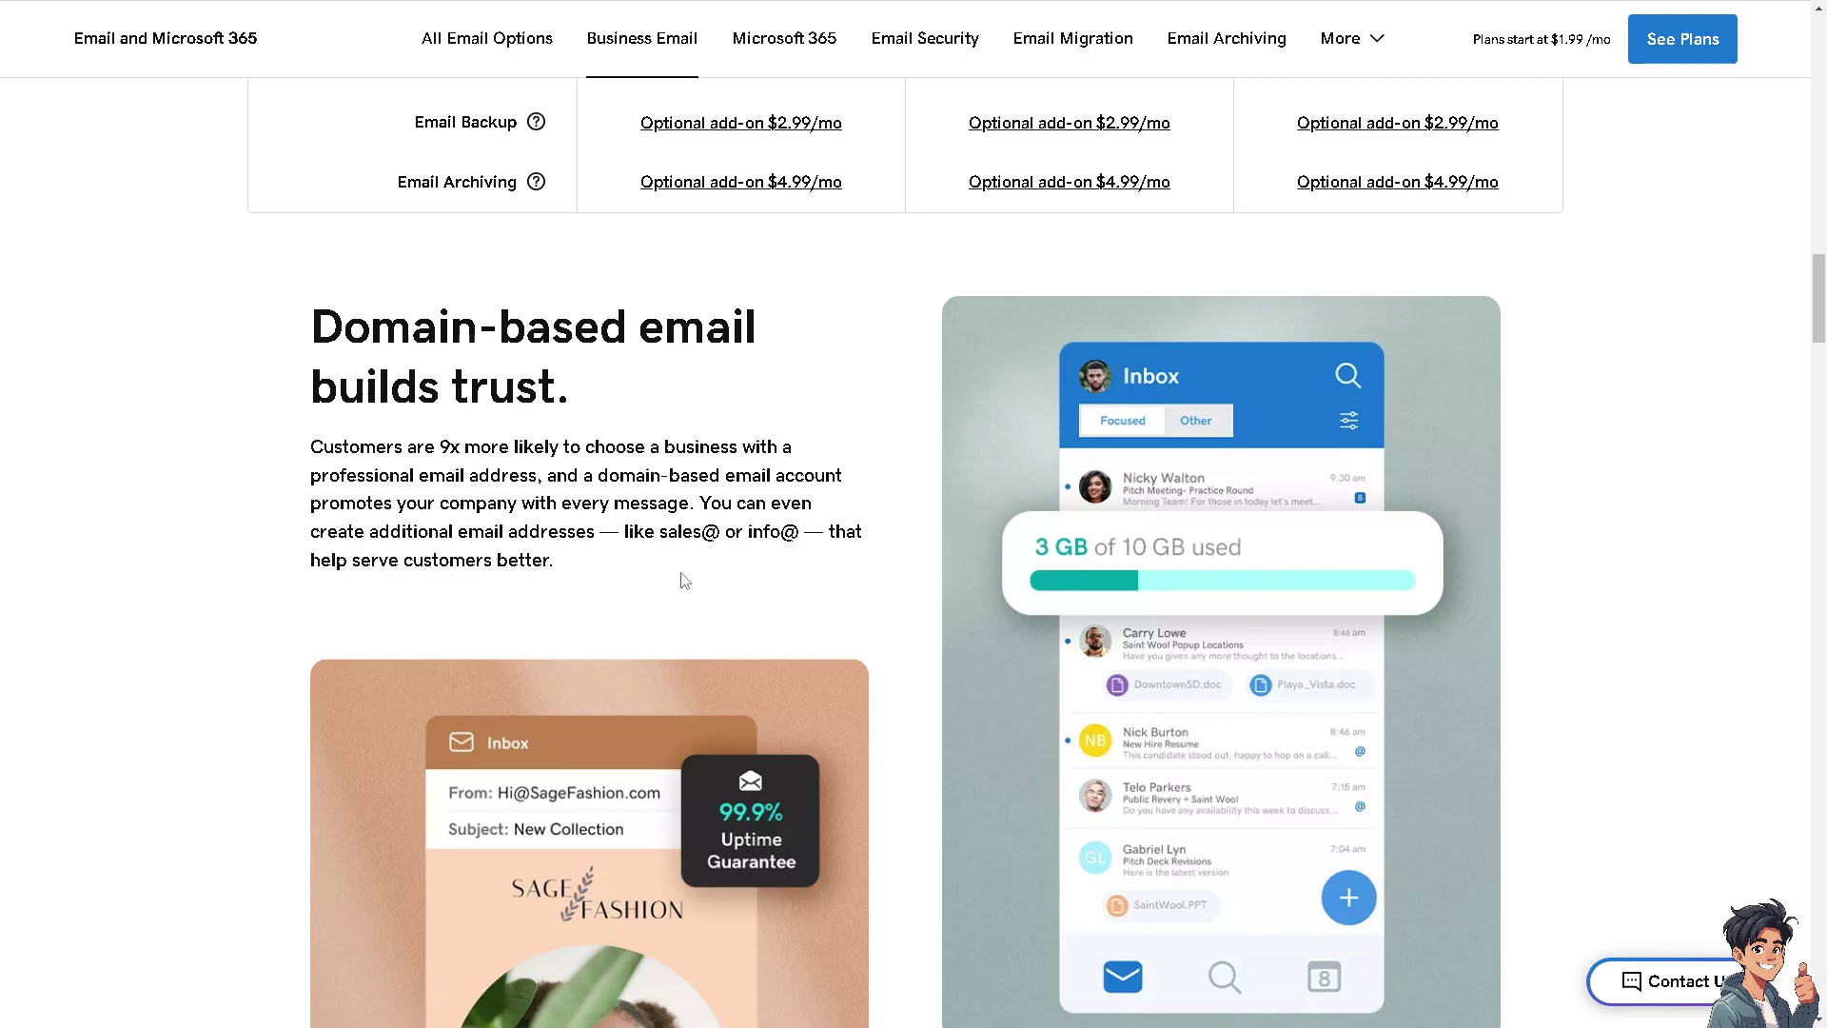
# Scroll the feature sections down to 'How to create a business email', then back up to the pricing cards
pyautogui.scroll(-7, 687, 580)
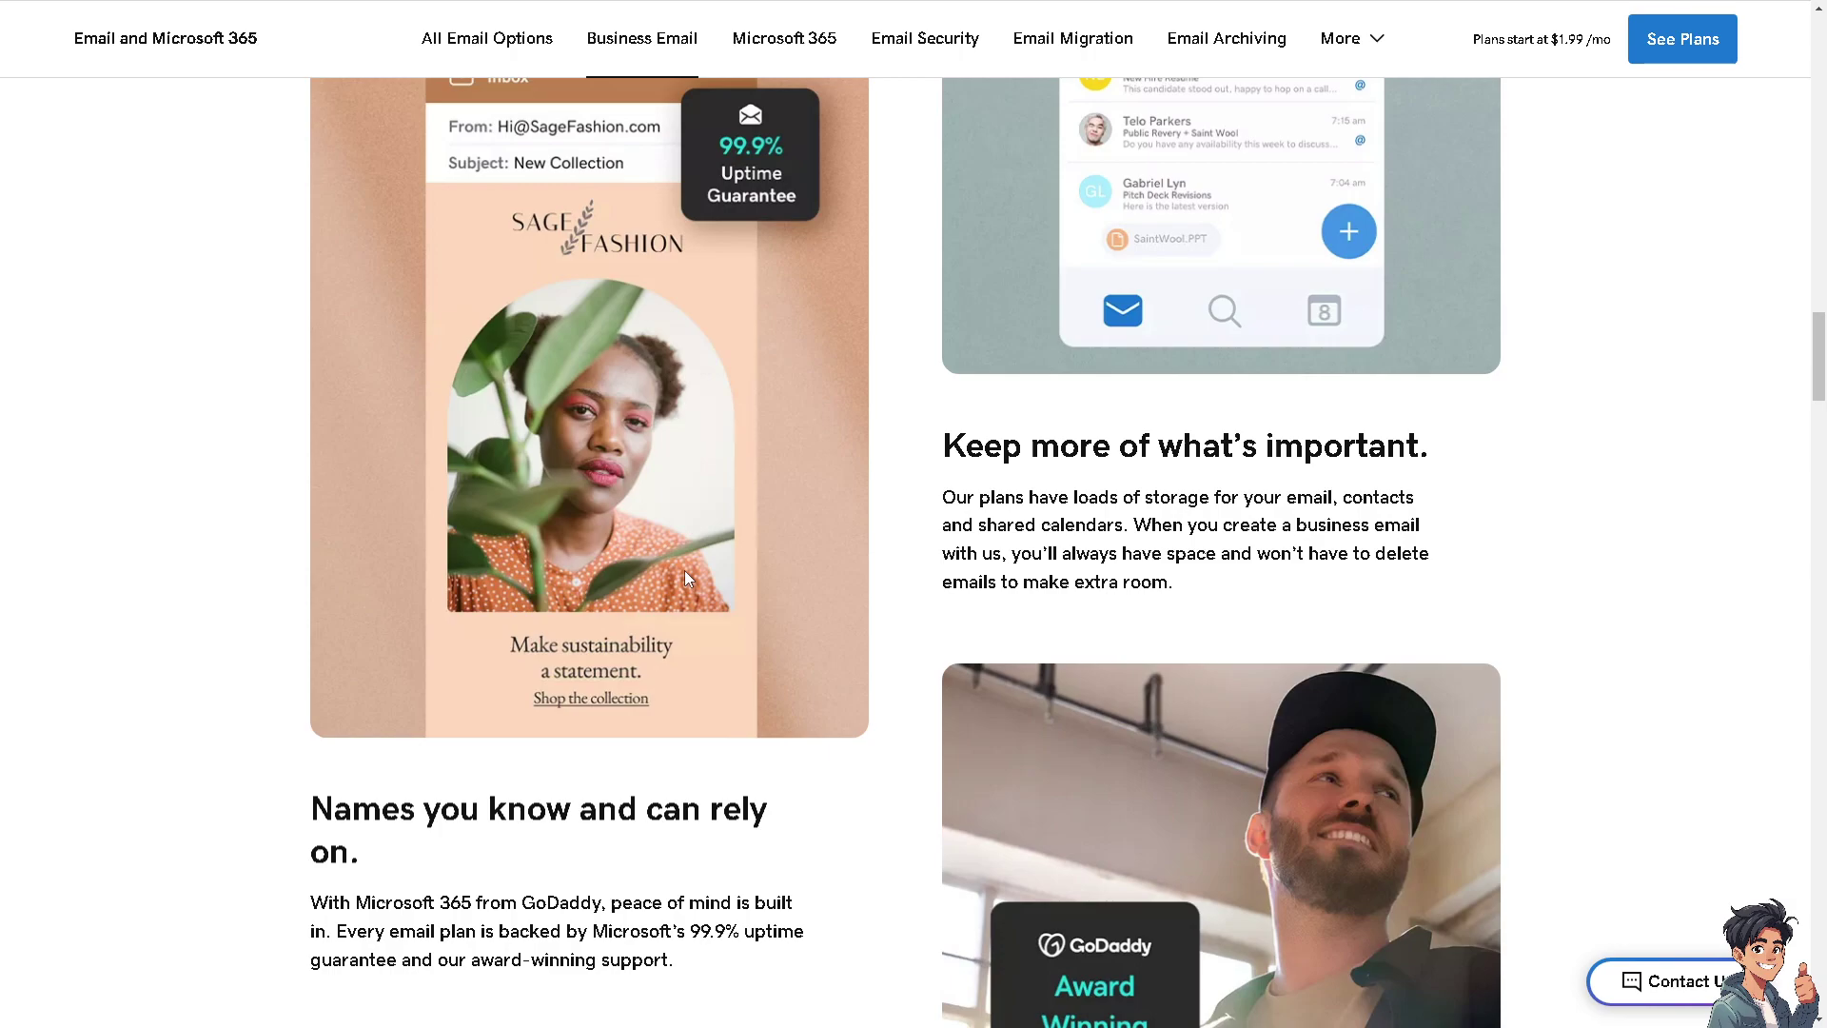
pyautogui.scroll(-1, 687, 578)
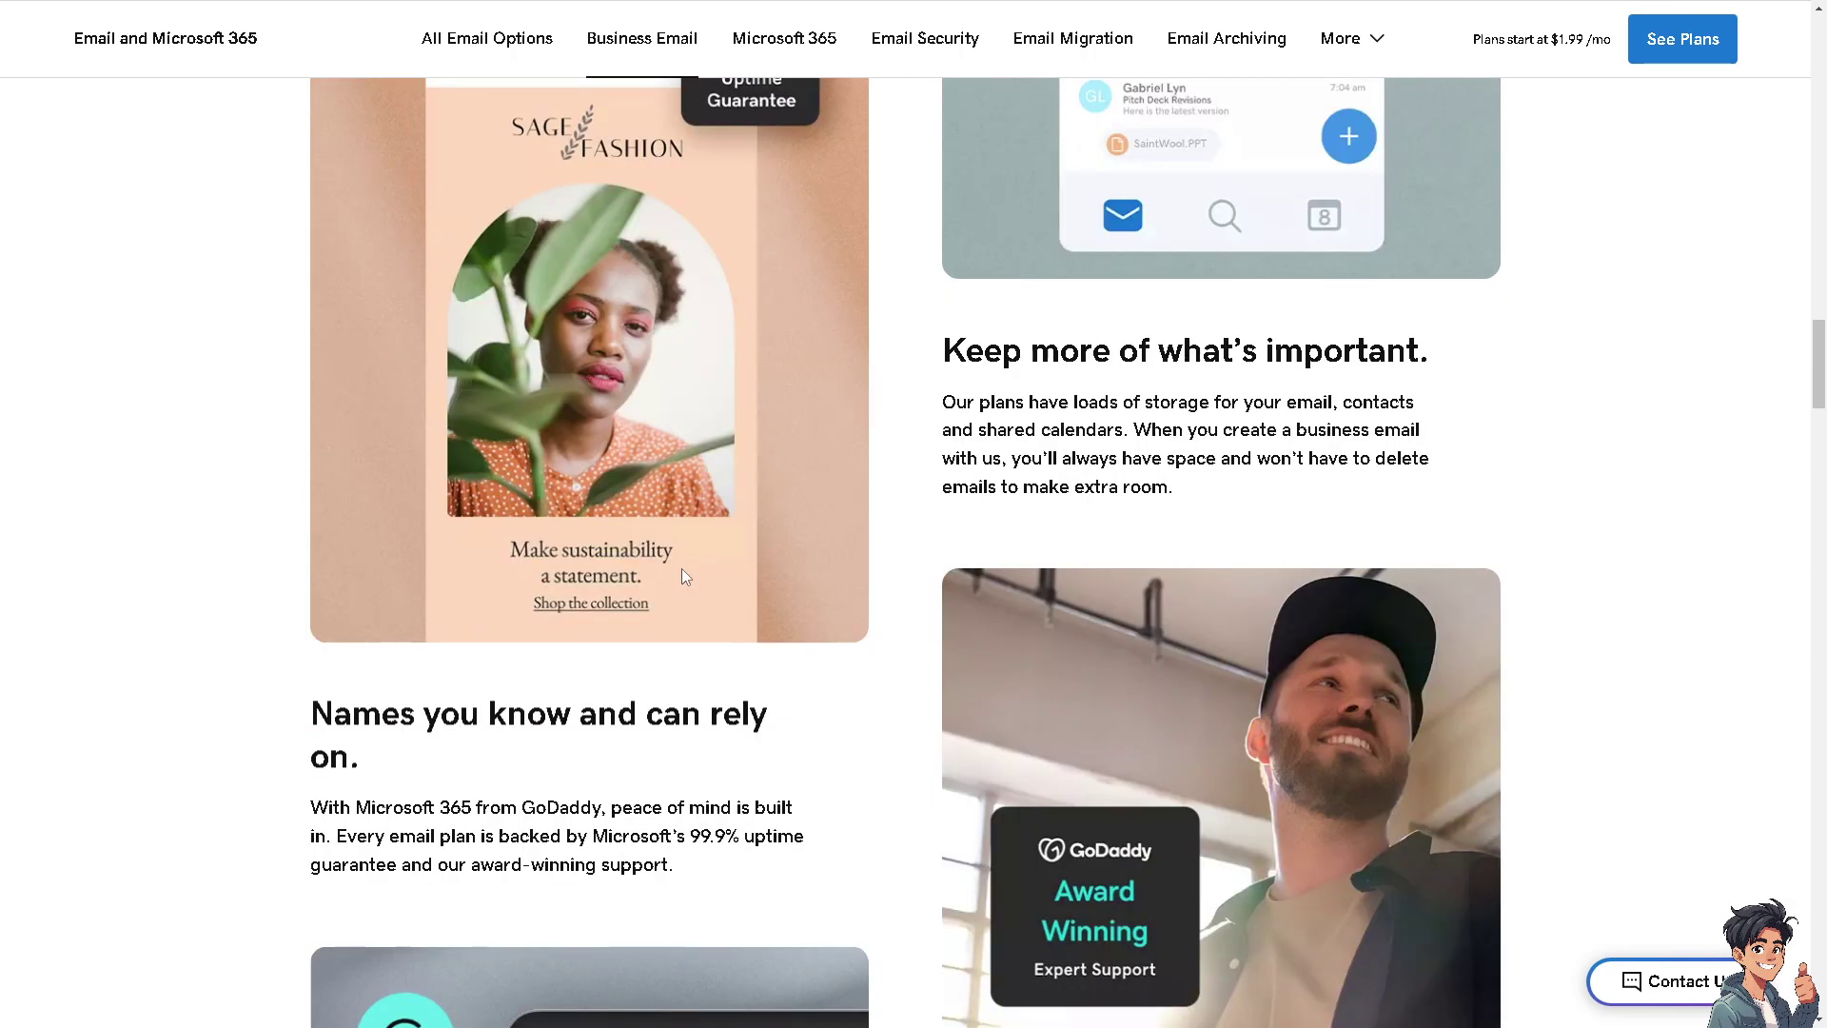
pyautogui.scroll(-7, 682, 571)
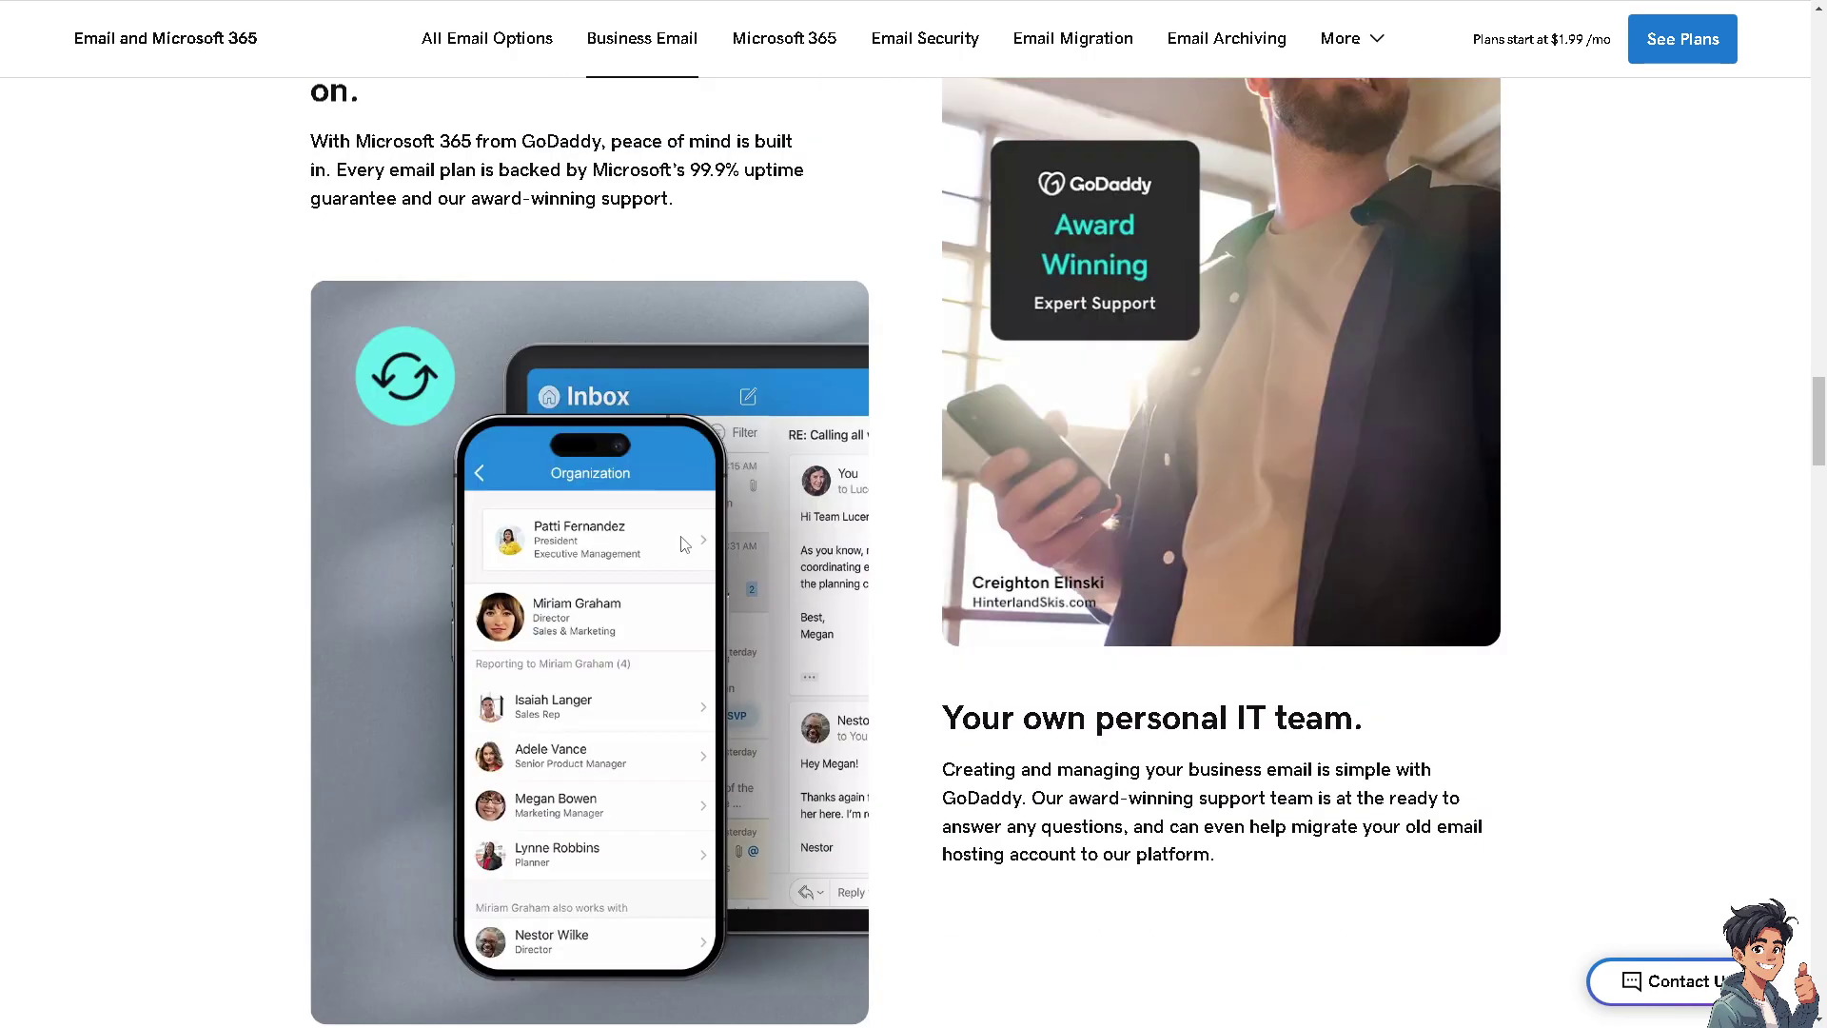
pyautogui.scroll(-9, 685, 543)
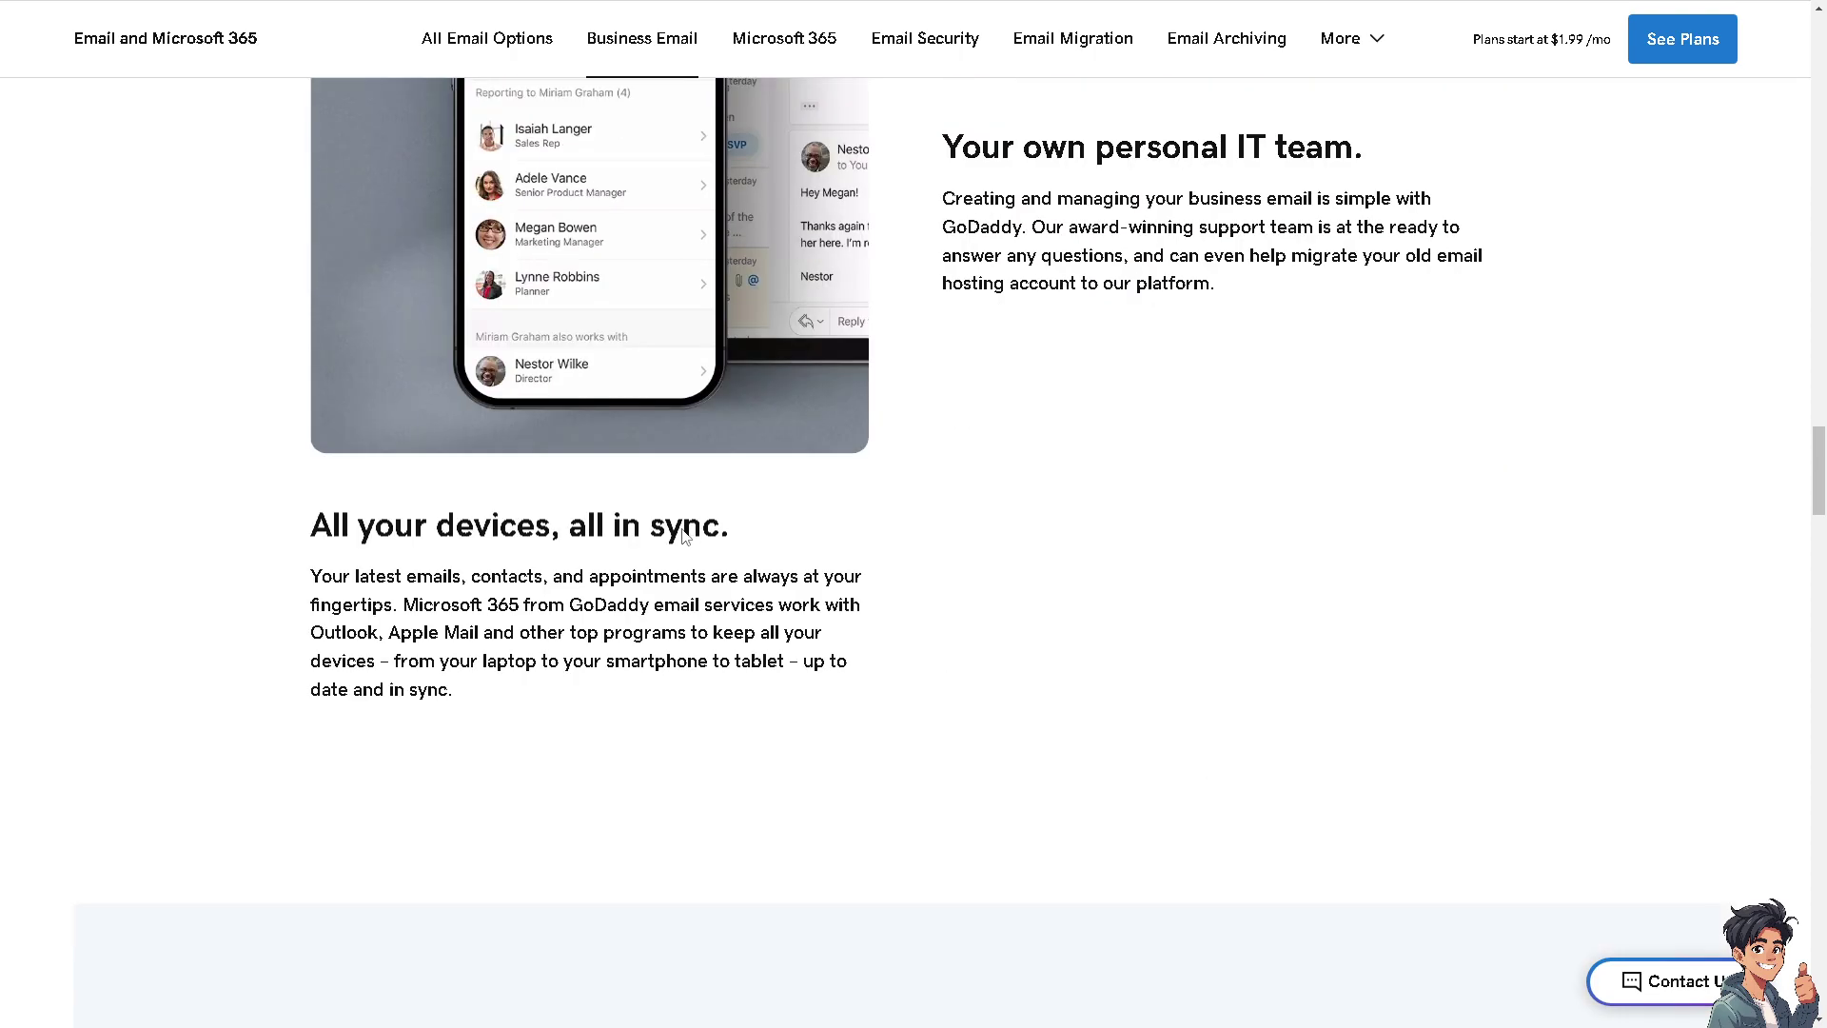
pyautogui.scroll(-3, 686, 538)
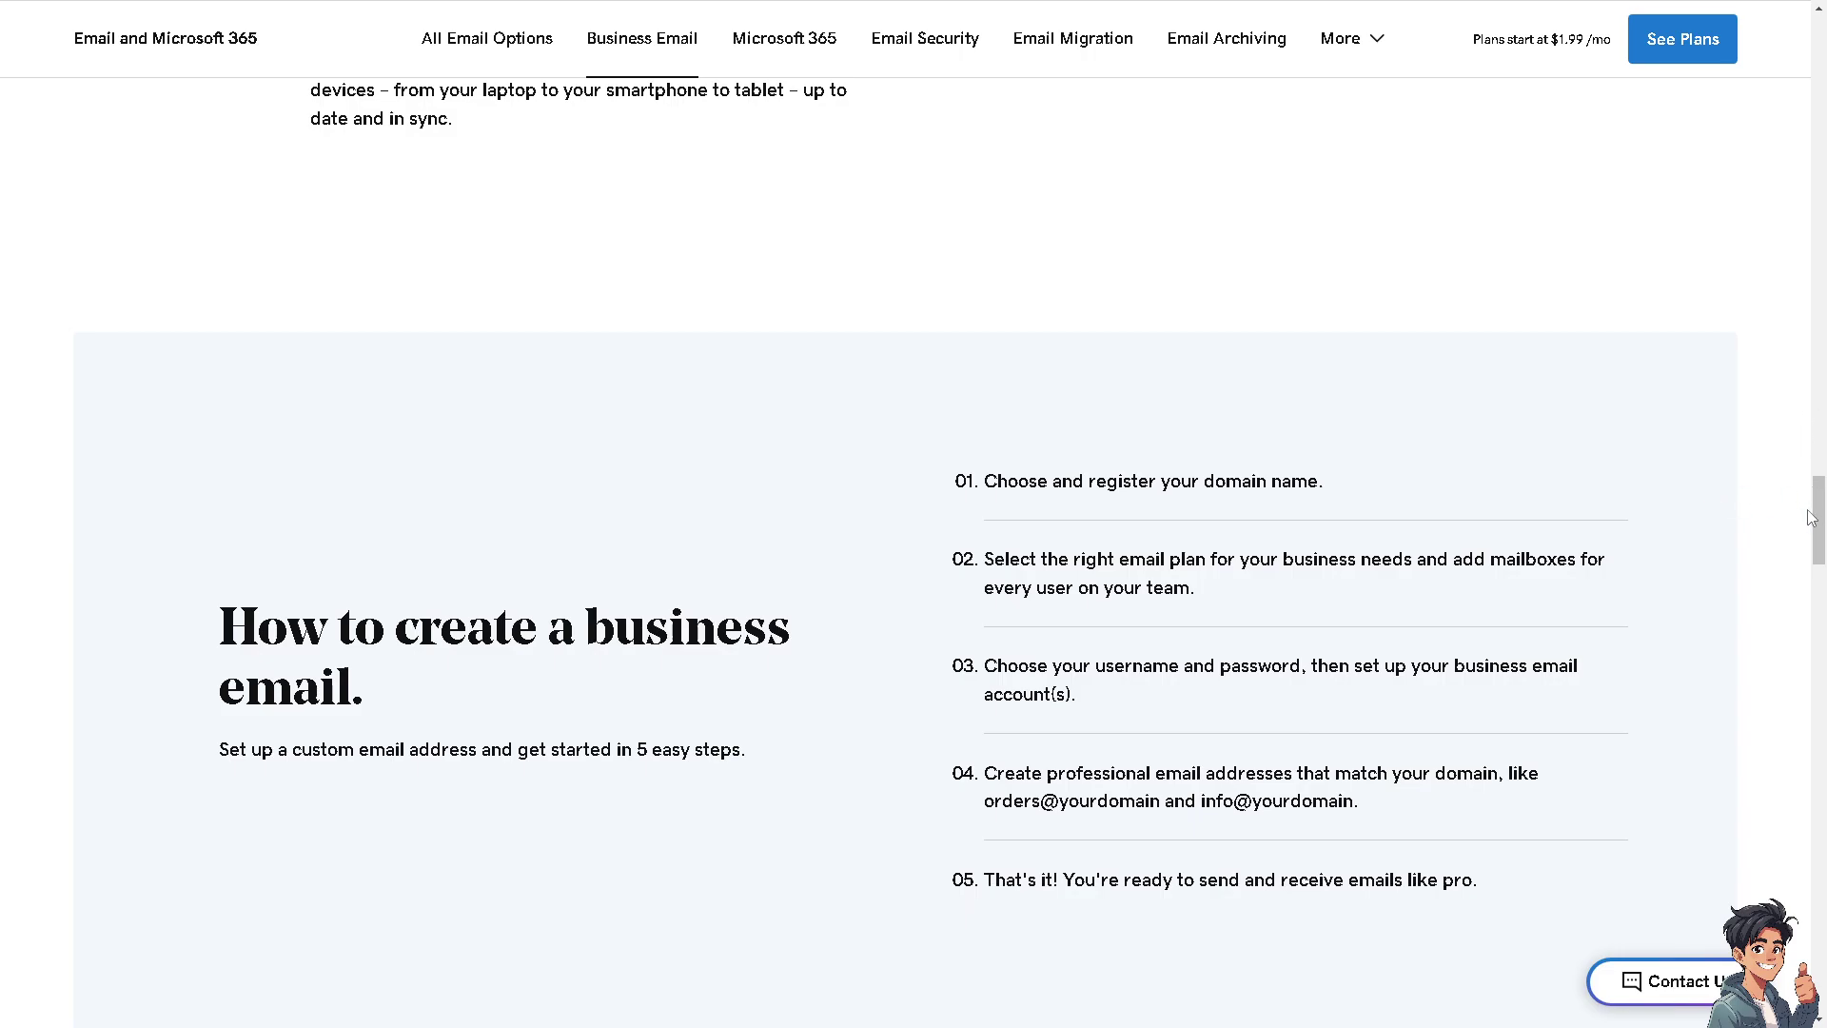
pyautogui.moveTo(1813, 518); pyautogui.dragTo(1816, 124)
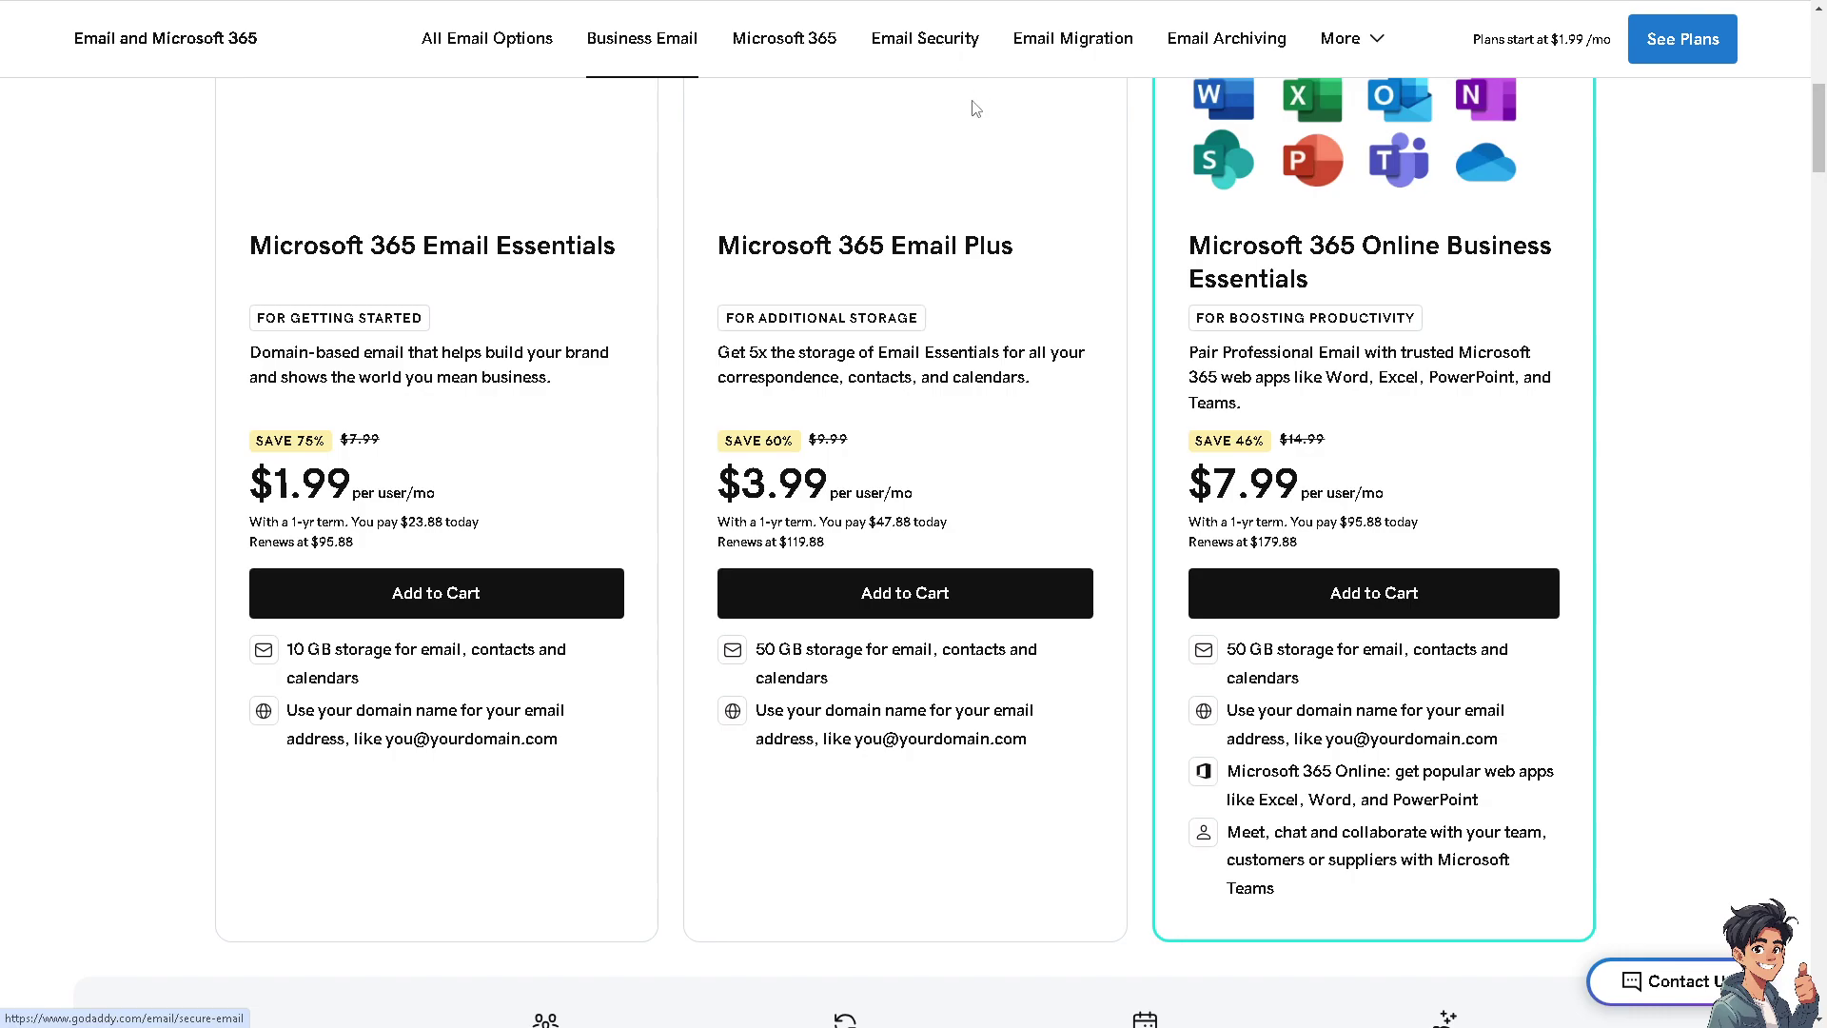
# View the four Email Security plans ($2.99–$16.99), highlighting the Microsoft 365 Secure Online Essentials name
pyautogui.click(914, 47)
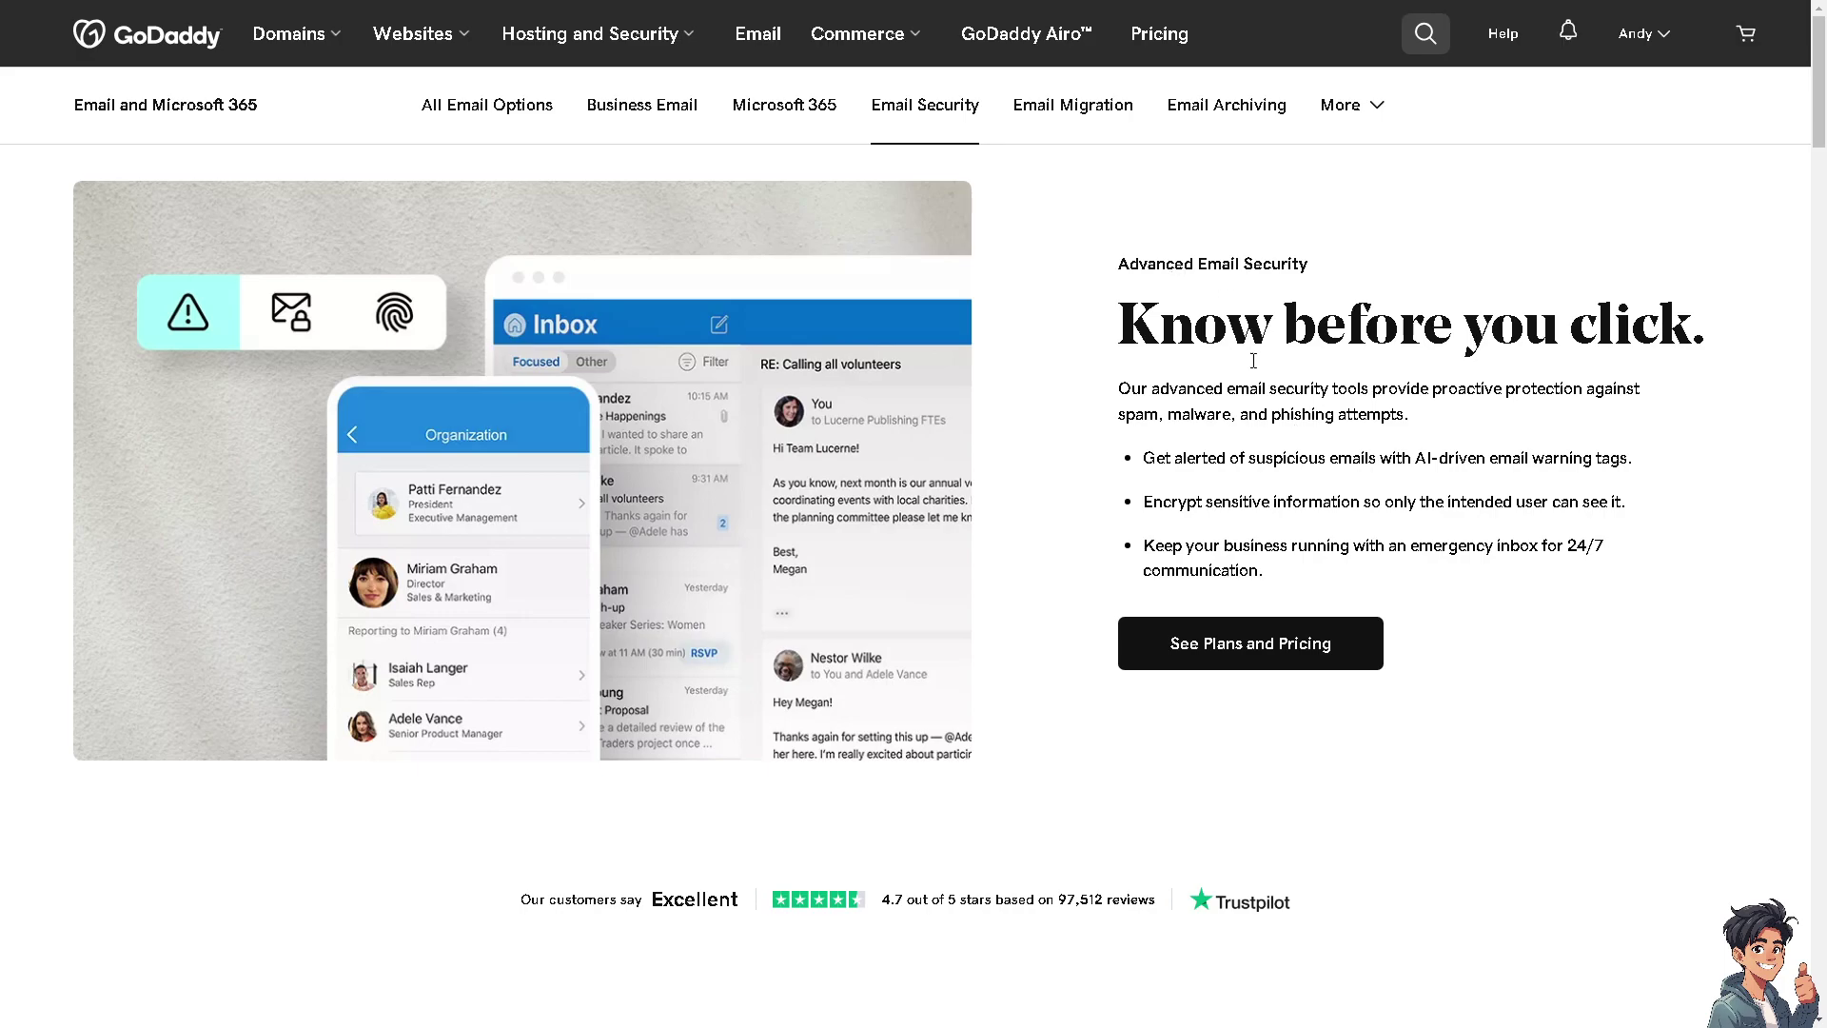
pyautogui.scroll(-4, 1253, 653)
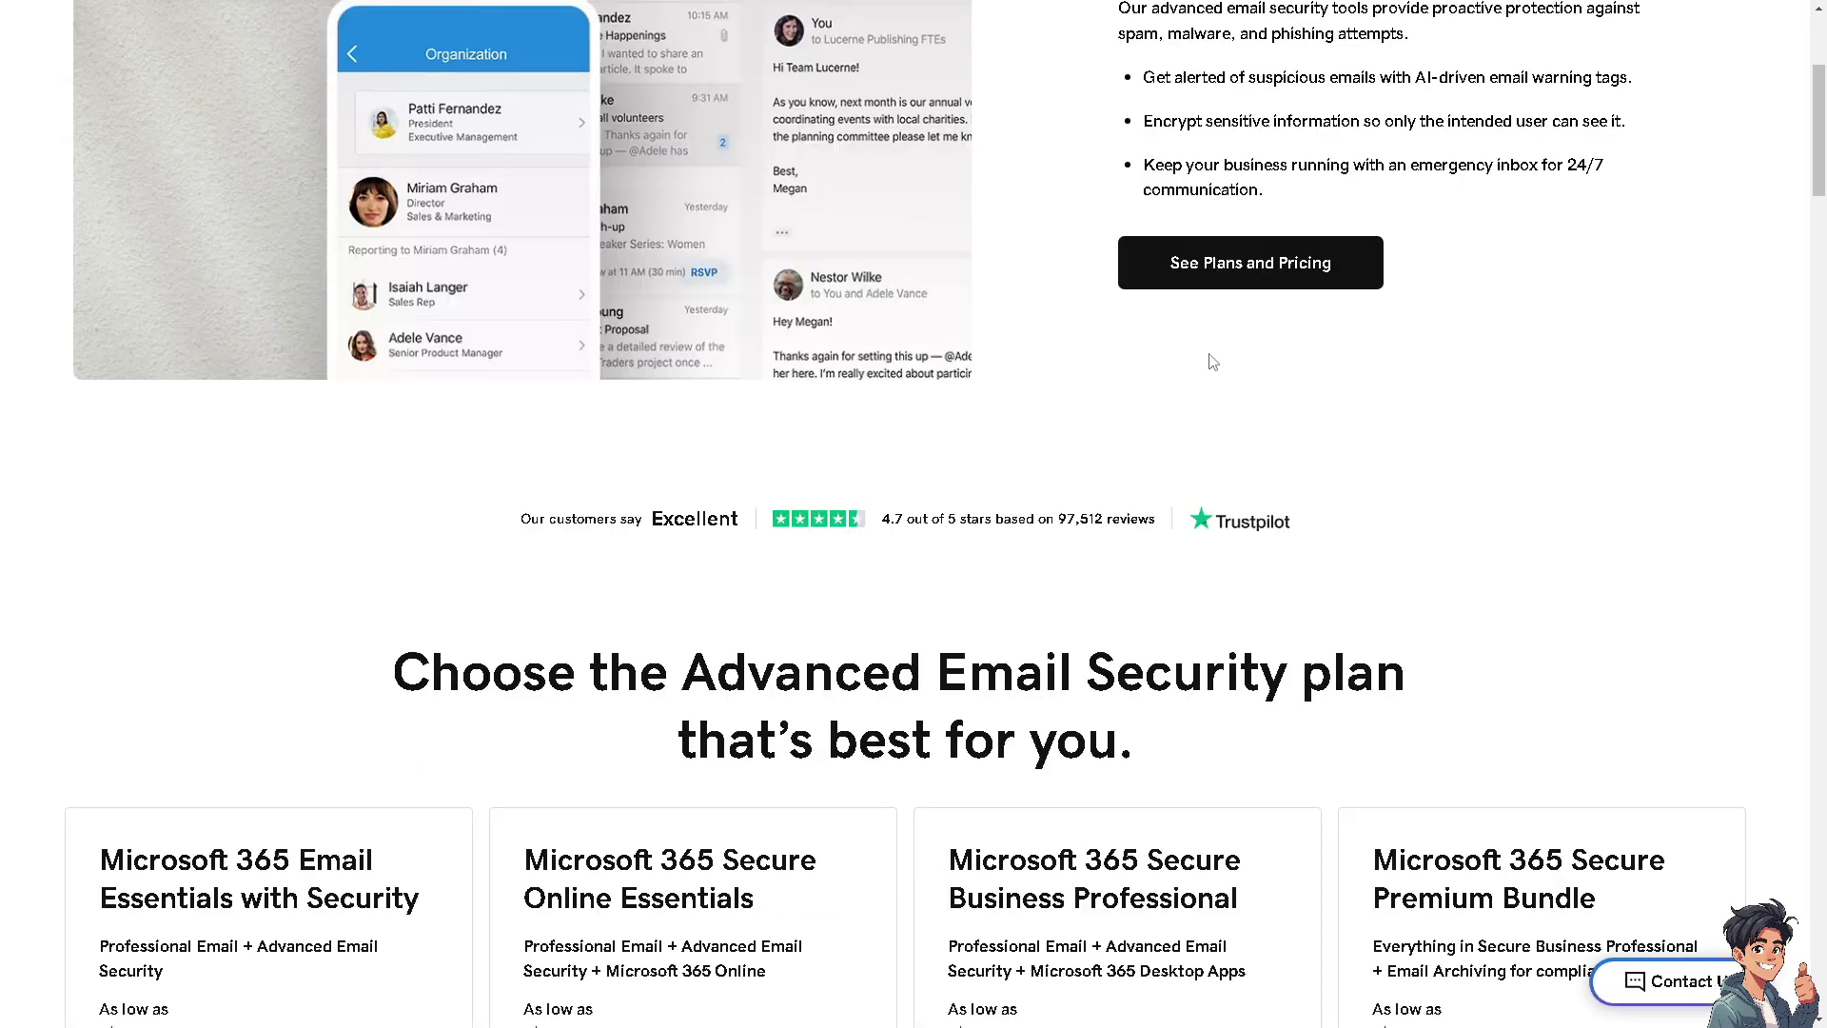
pyautogui.scroll(-2, 555, 685)
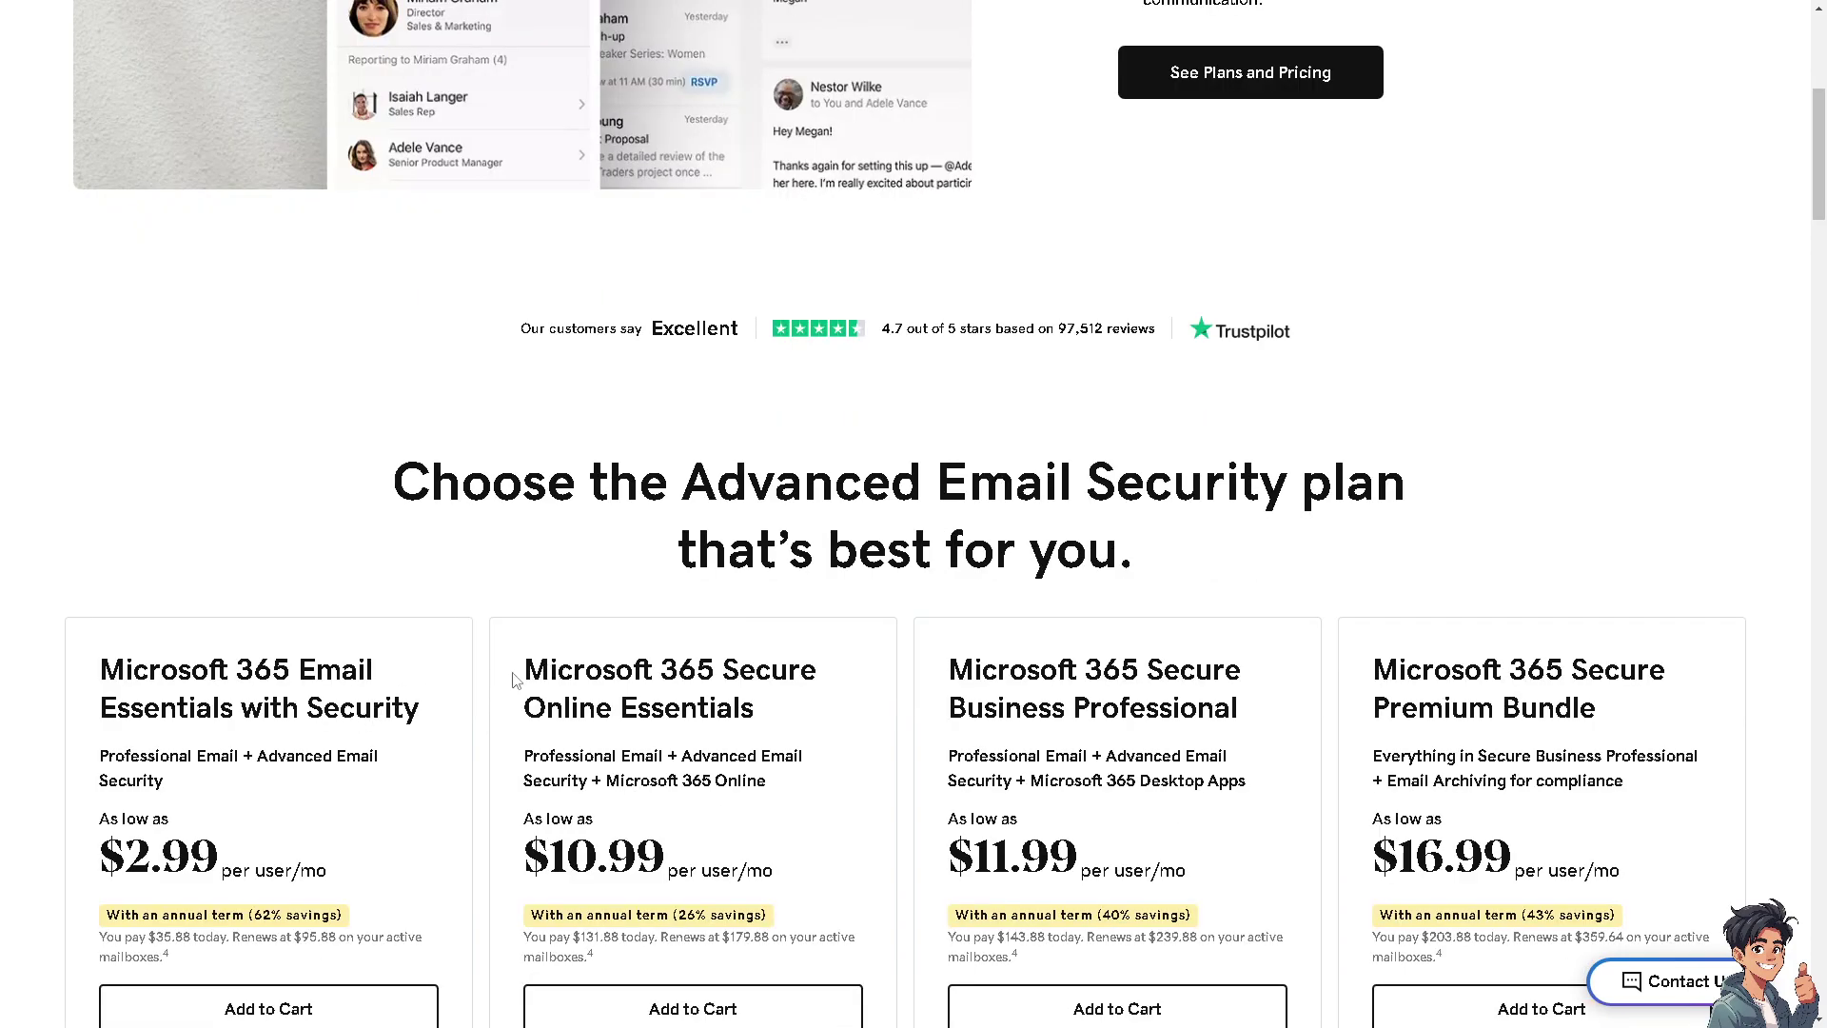
pyautogui.moveTo(524, 671); pyautogui.dragTo(709, 694)
pyautogui.scroll(-6, 709, 694)
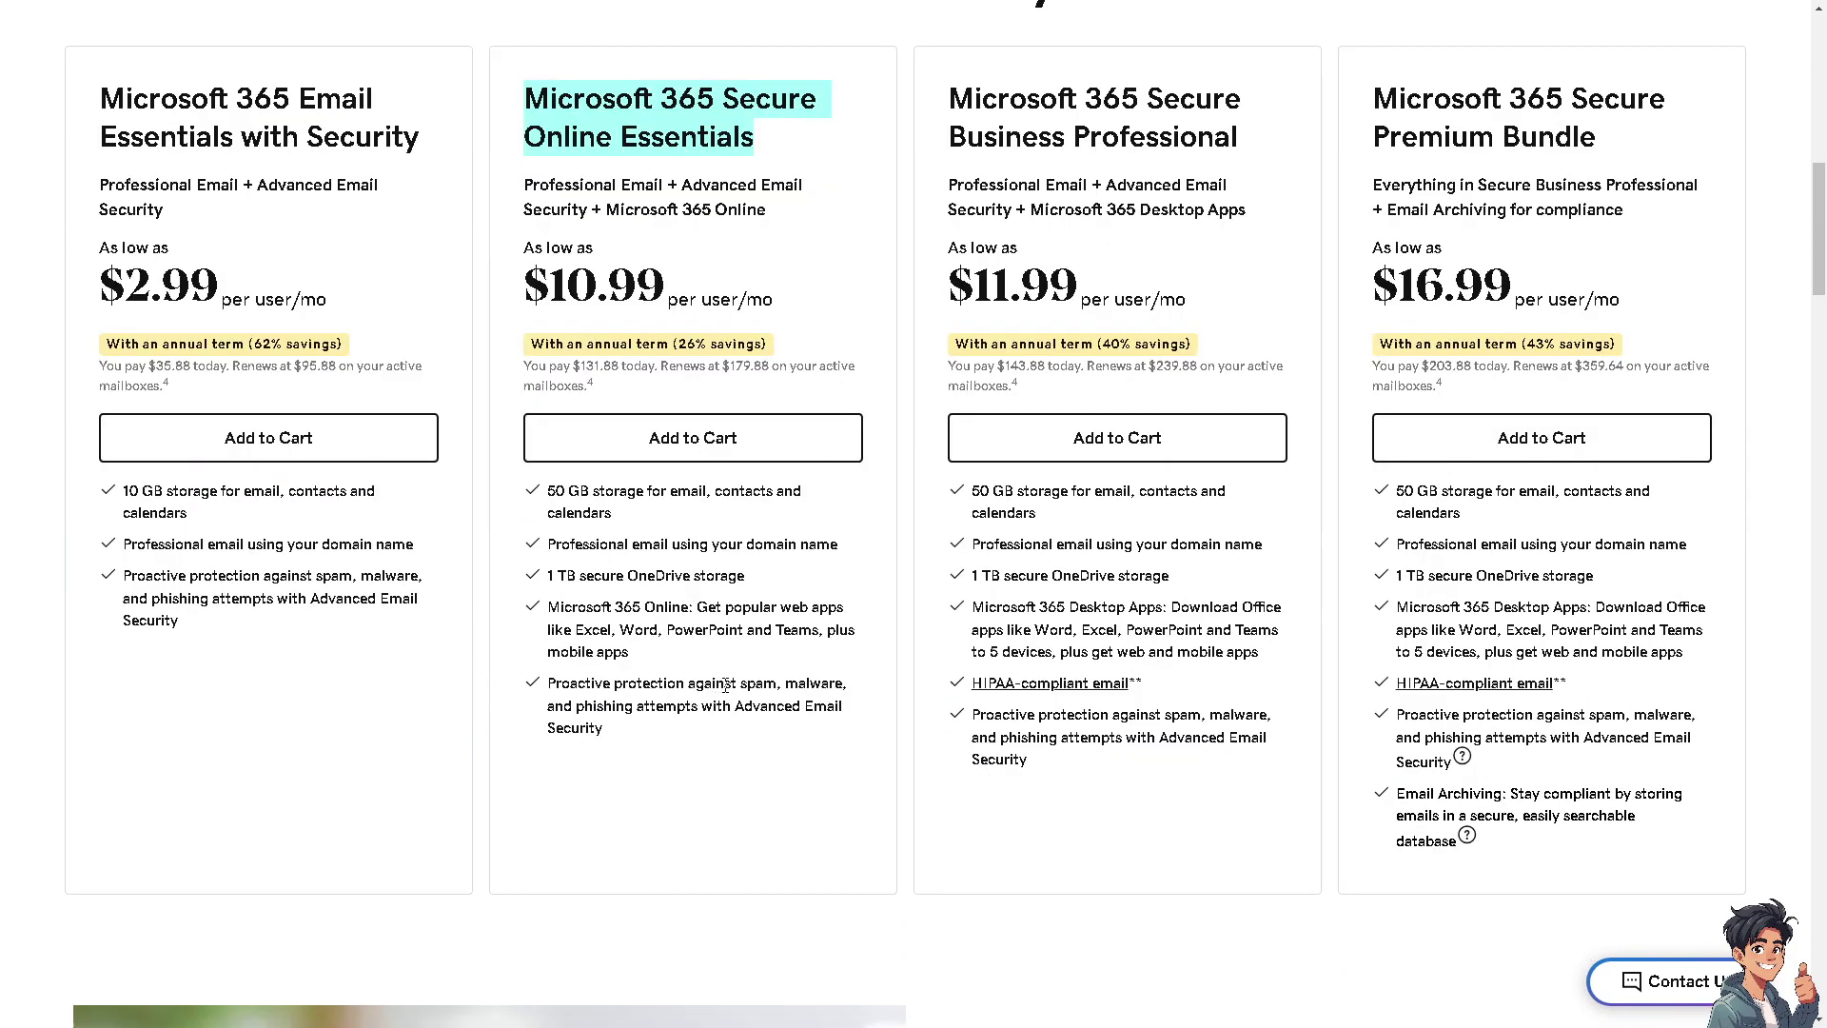
pyautogui.scroll(2, 771, 656)
pyautogui.scroll(10, 771, 657)
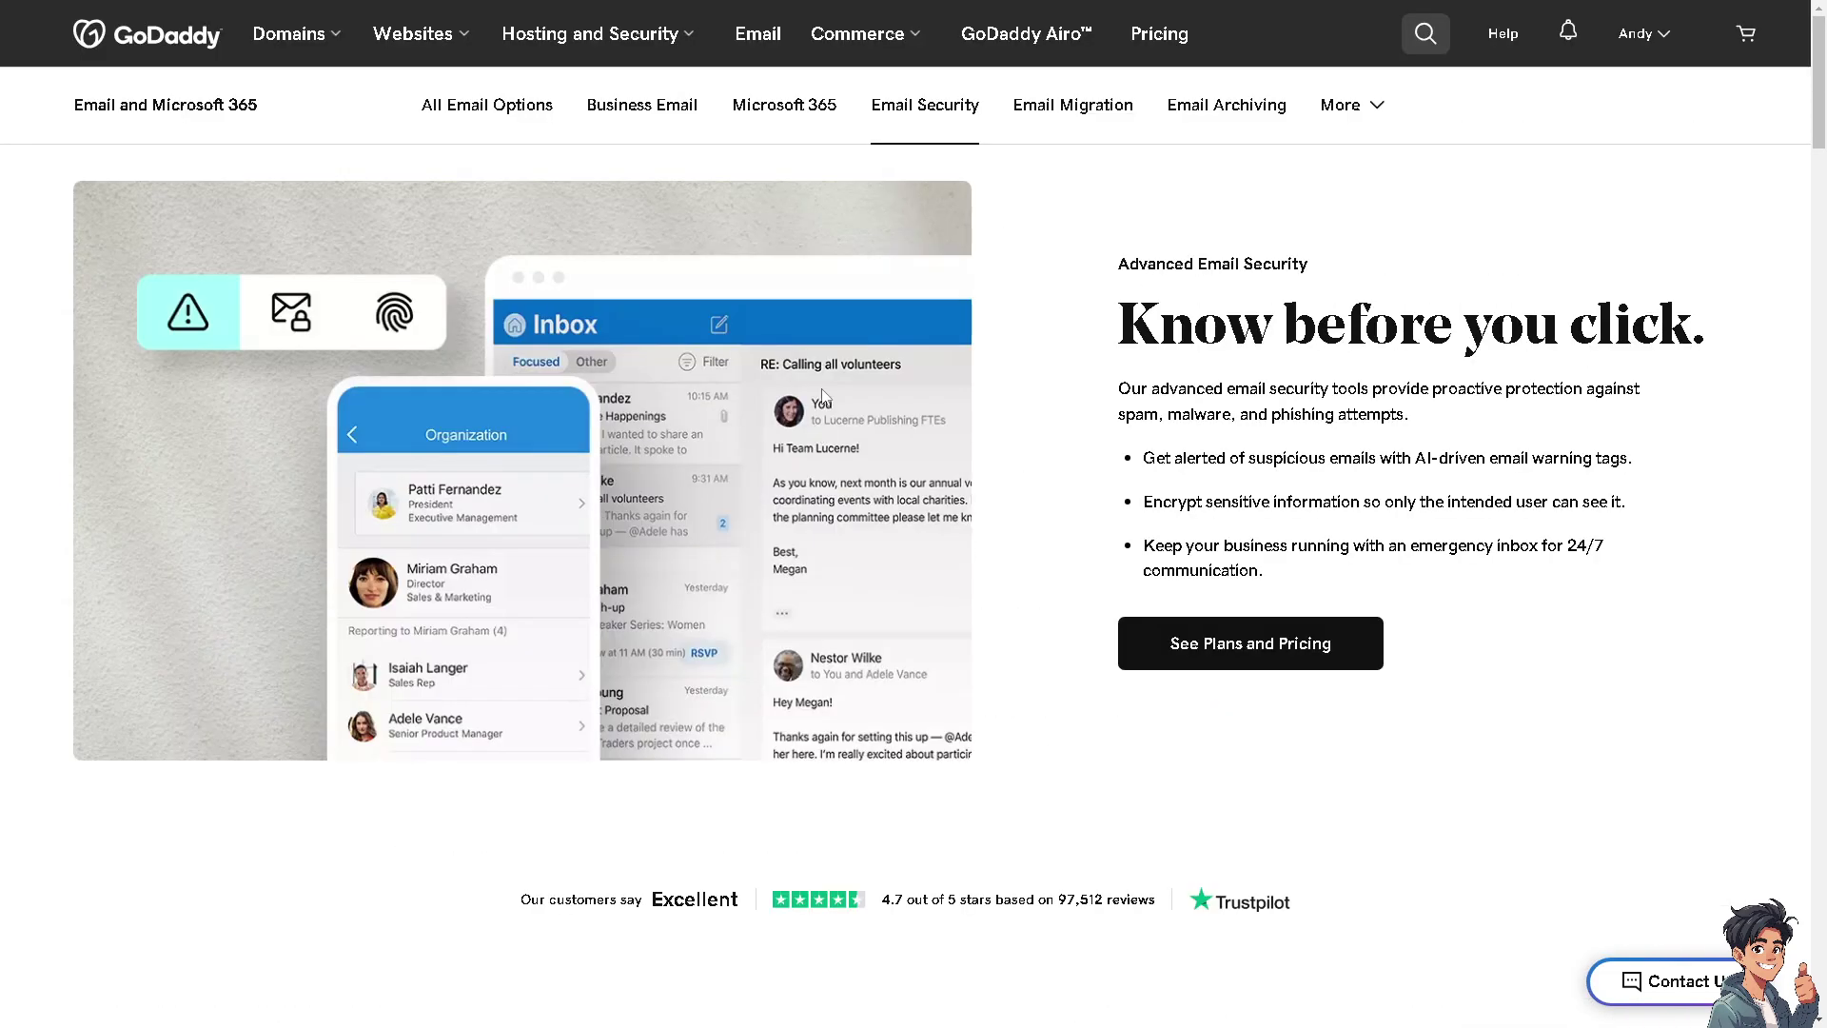
# Read the Email Migration page's steps, testimonials and FAQ, then scroll back to the top
pyautogui.click(1070, 111)
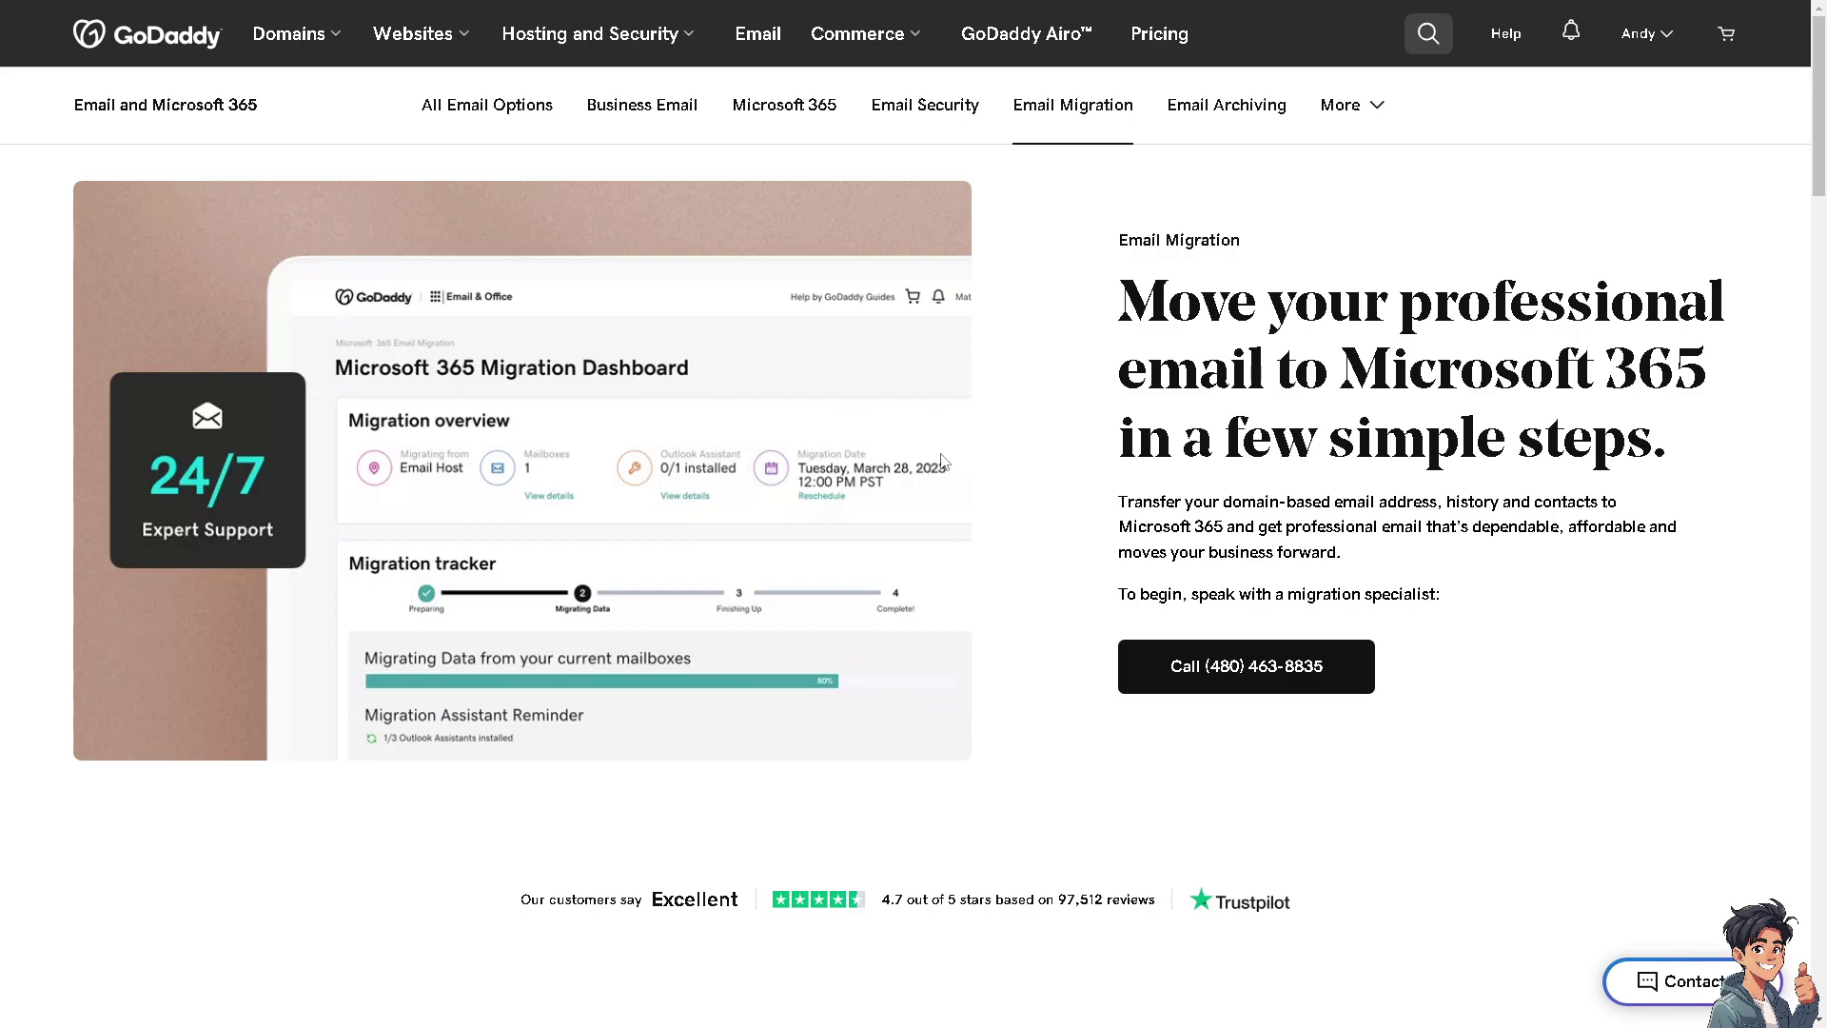
pyautogui.scroll(-4, 1244, 636)
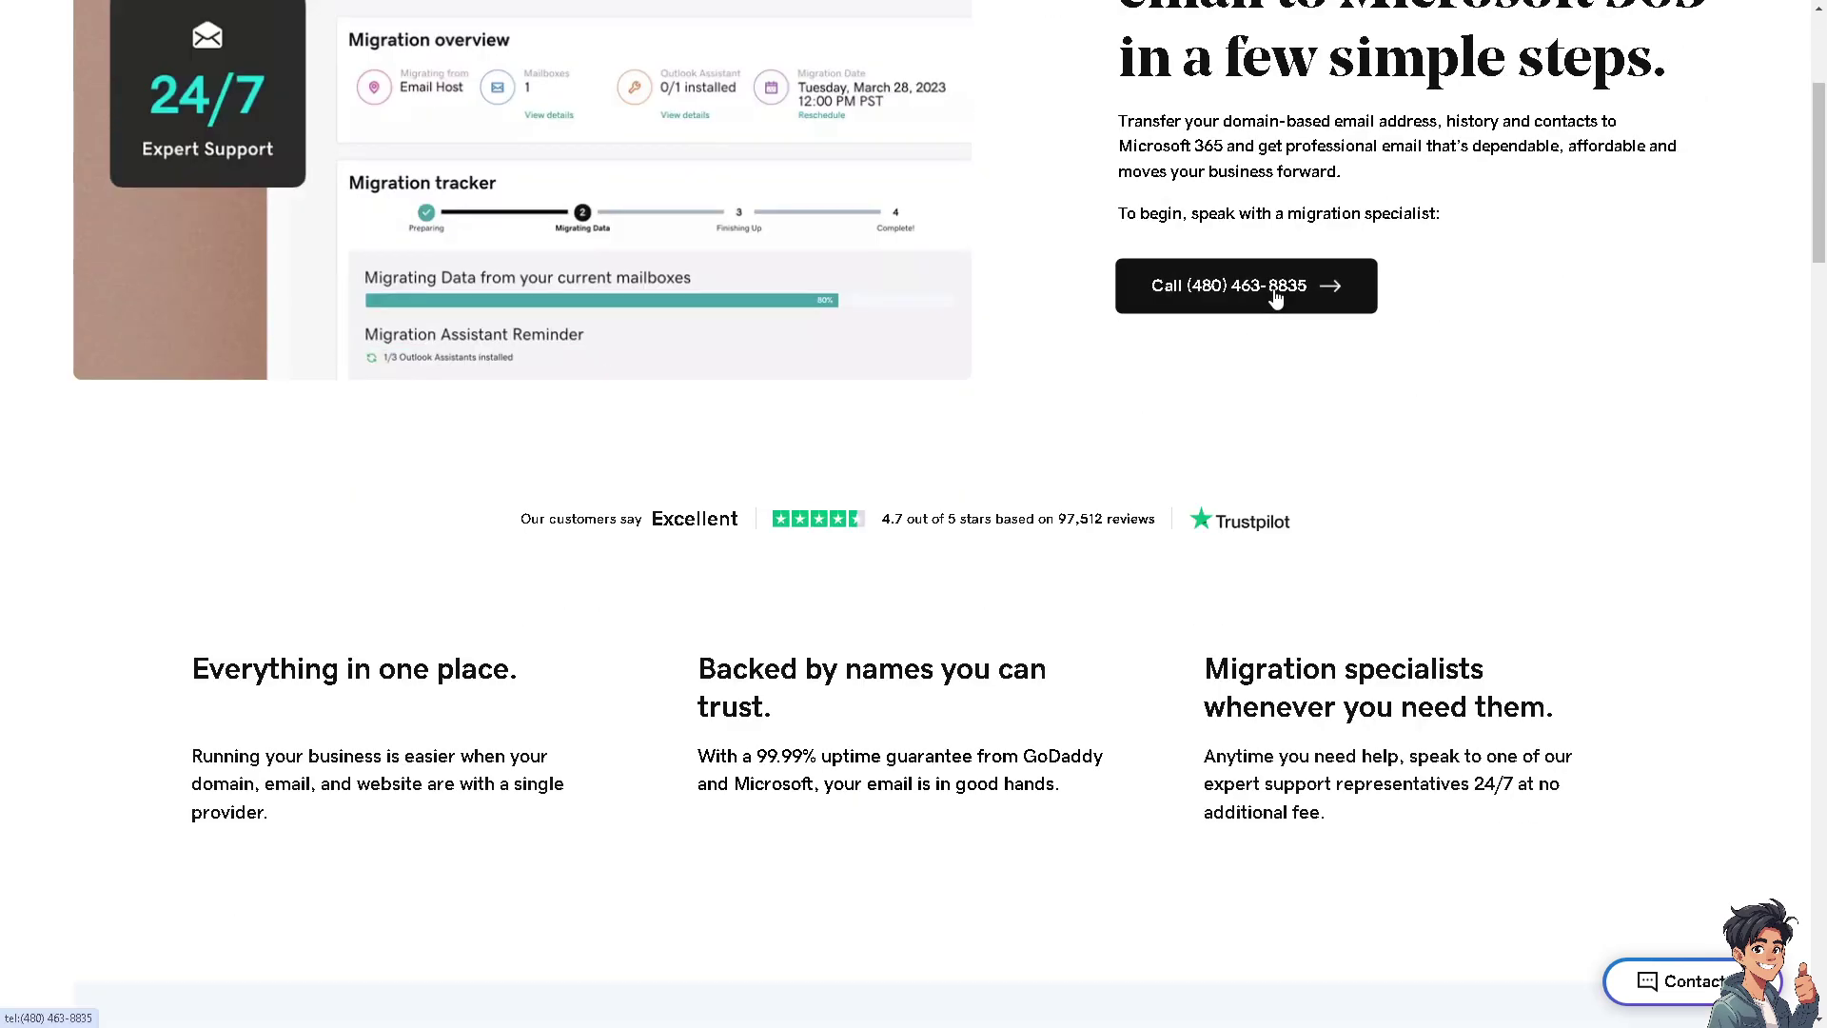
pyautogui.scroll(-2, 1256, 361)
pyautogui.scroll(-6, 1256, 362)
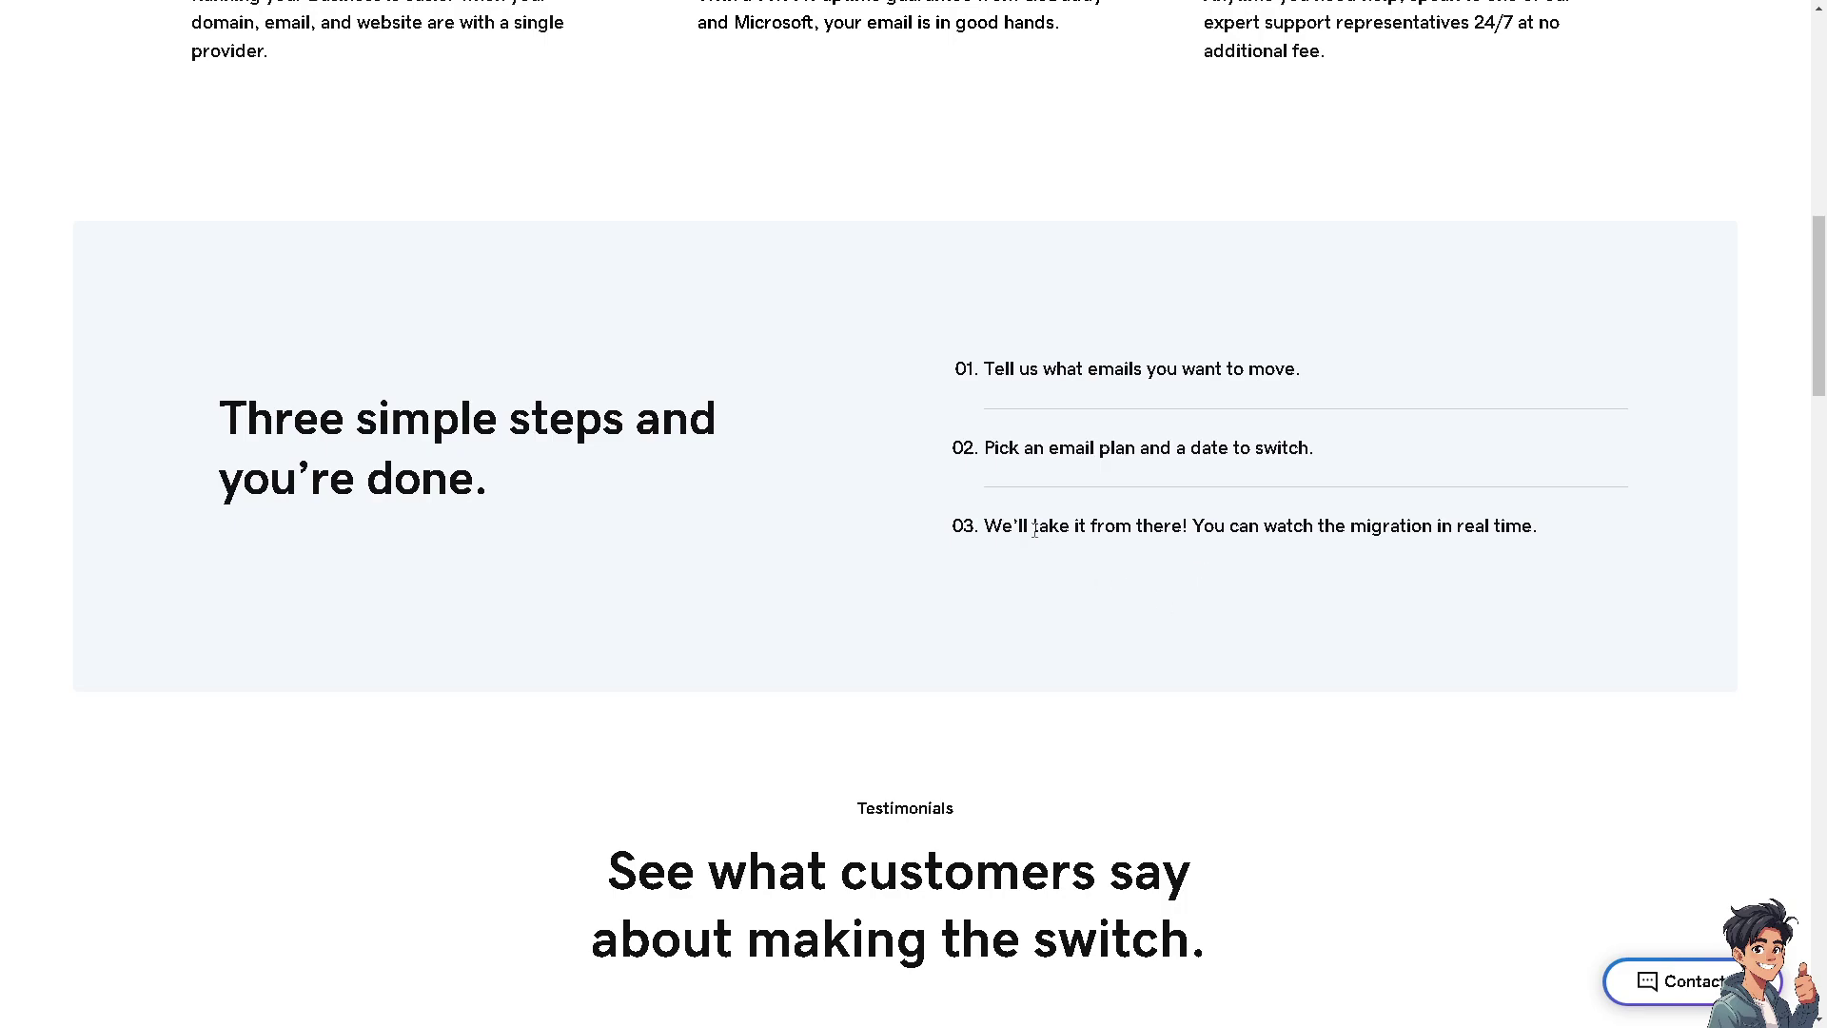
pyautogui.scroll(-3, 1034, 523)
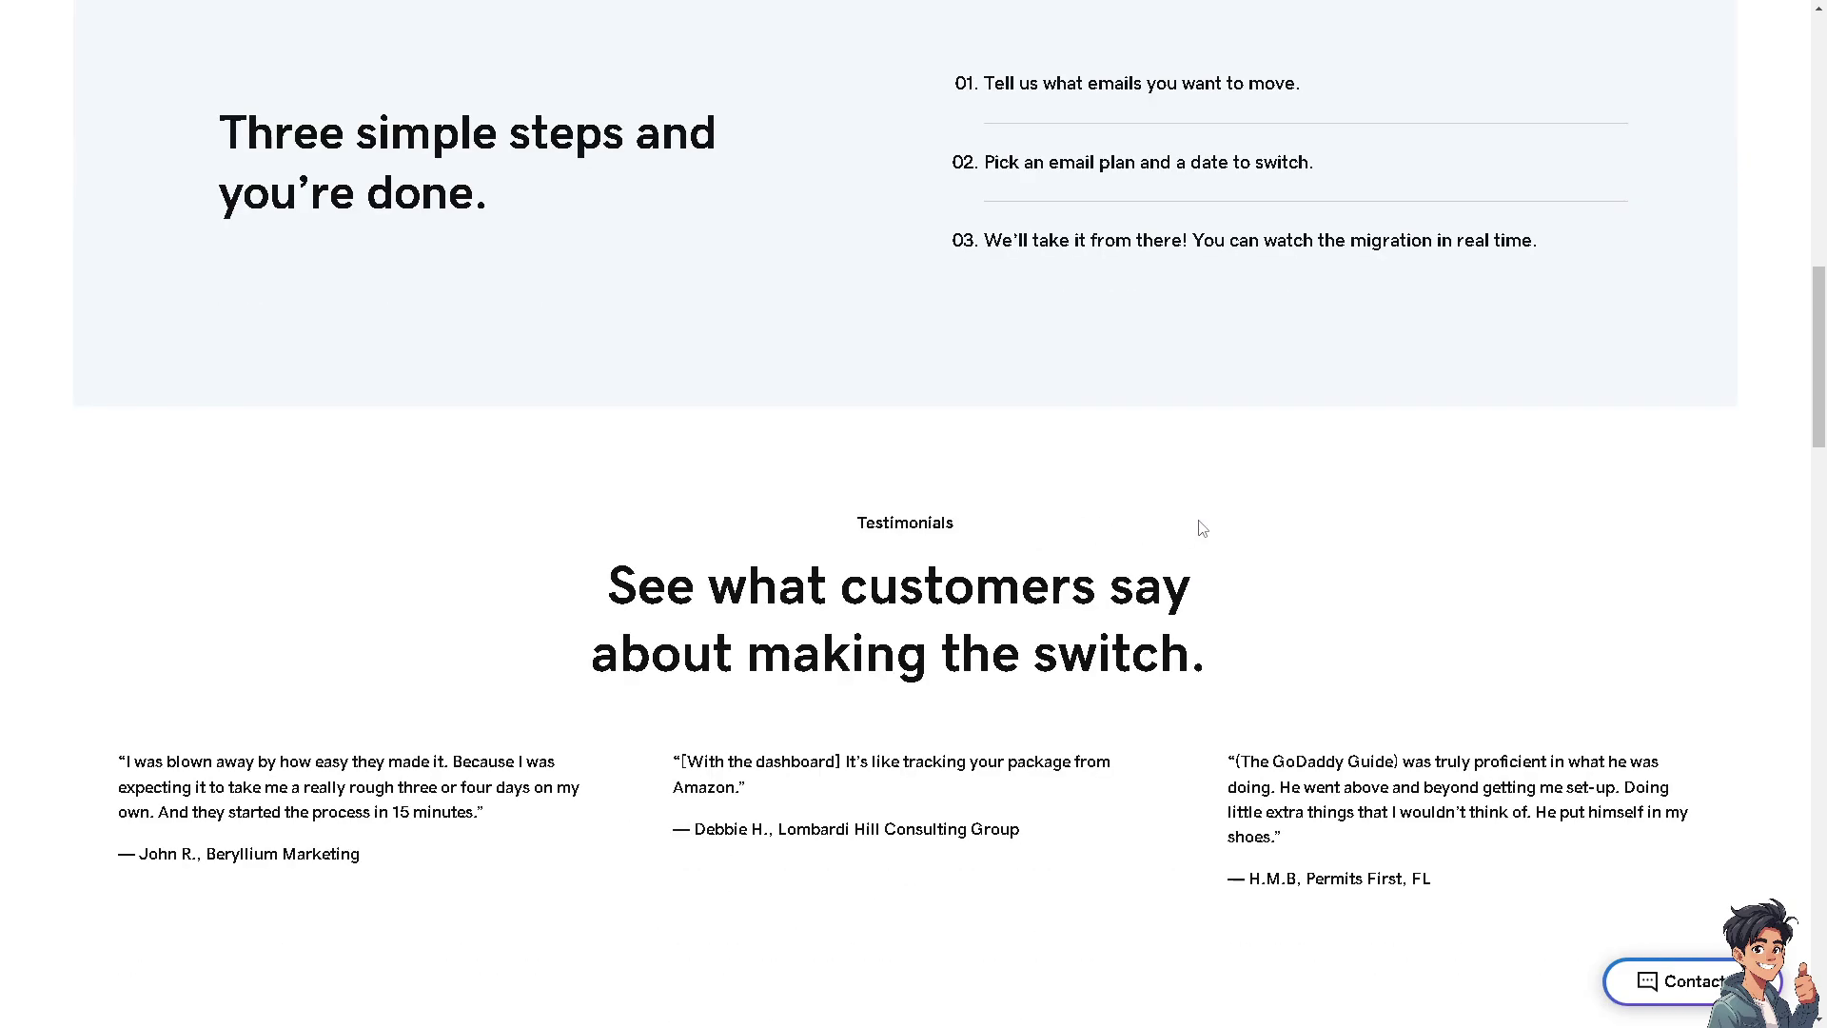
pyautogui.scroll(-9, 1203, 522)
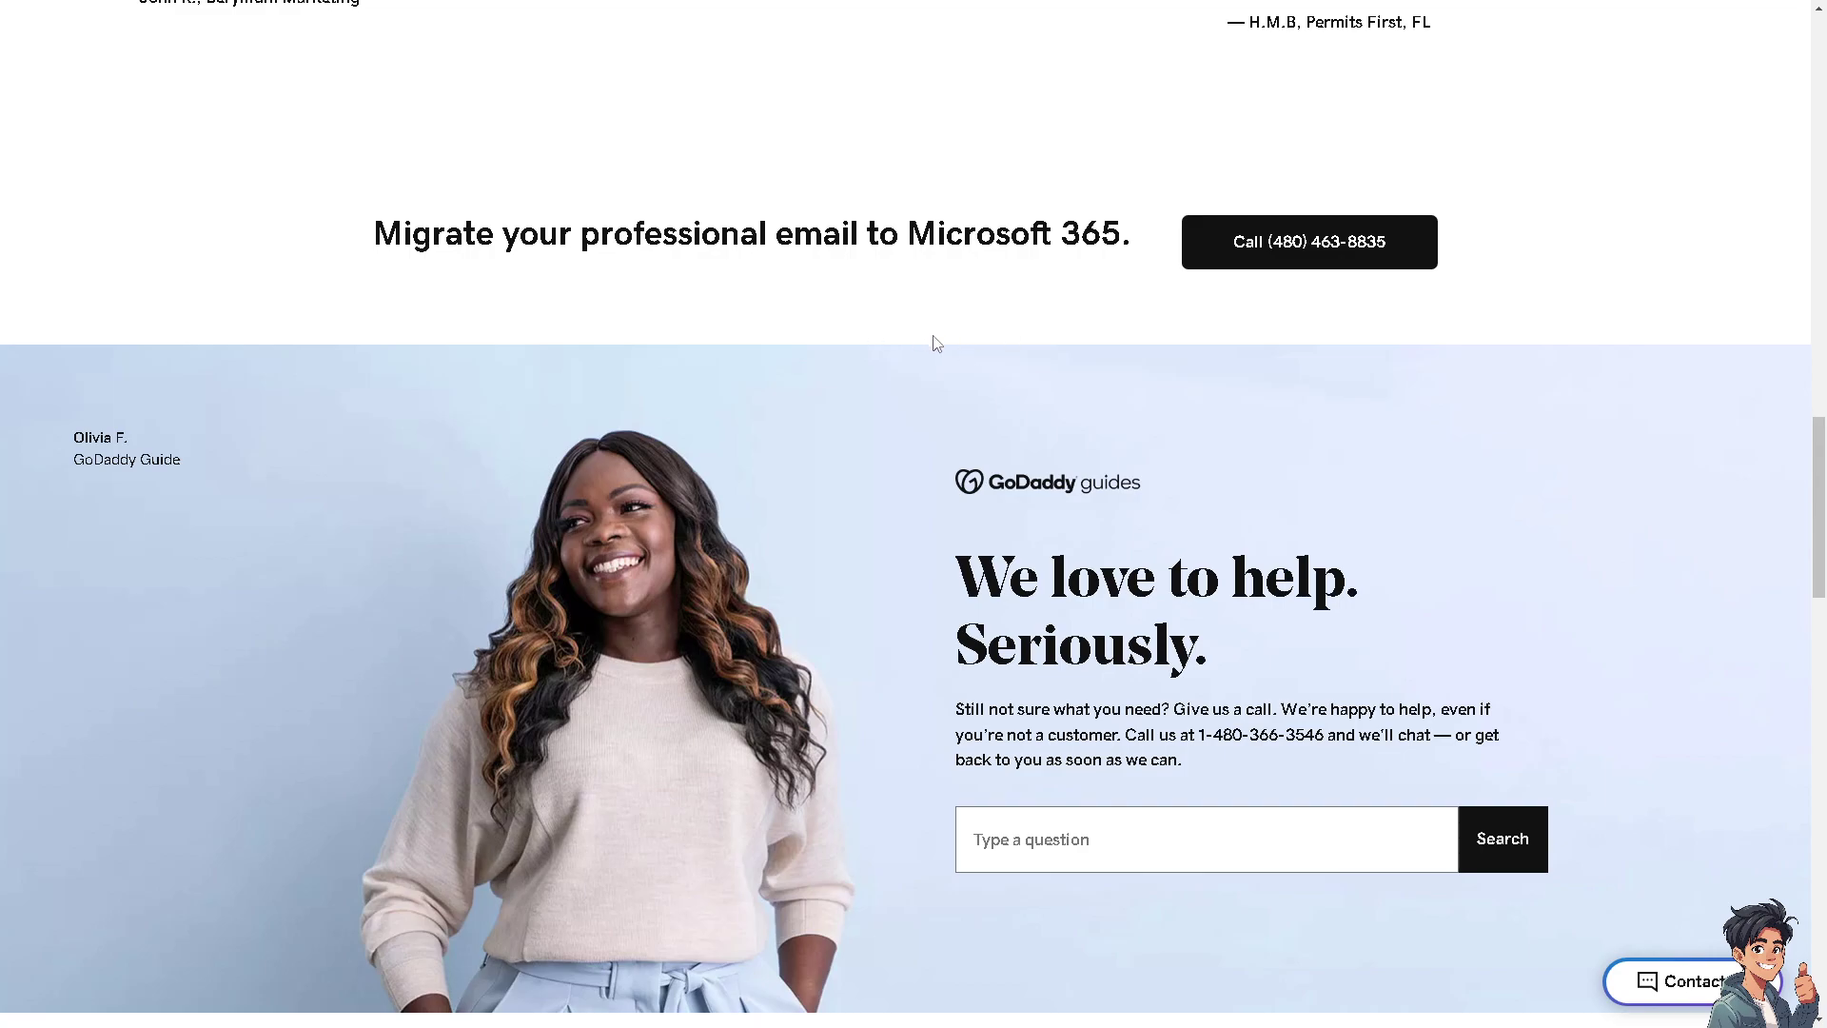
pyautogui.scroll(-7, 937, 344)
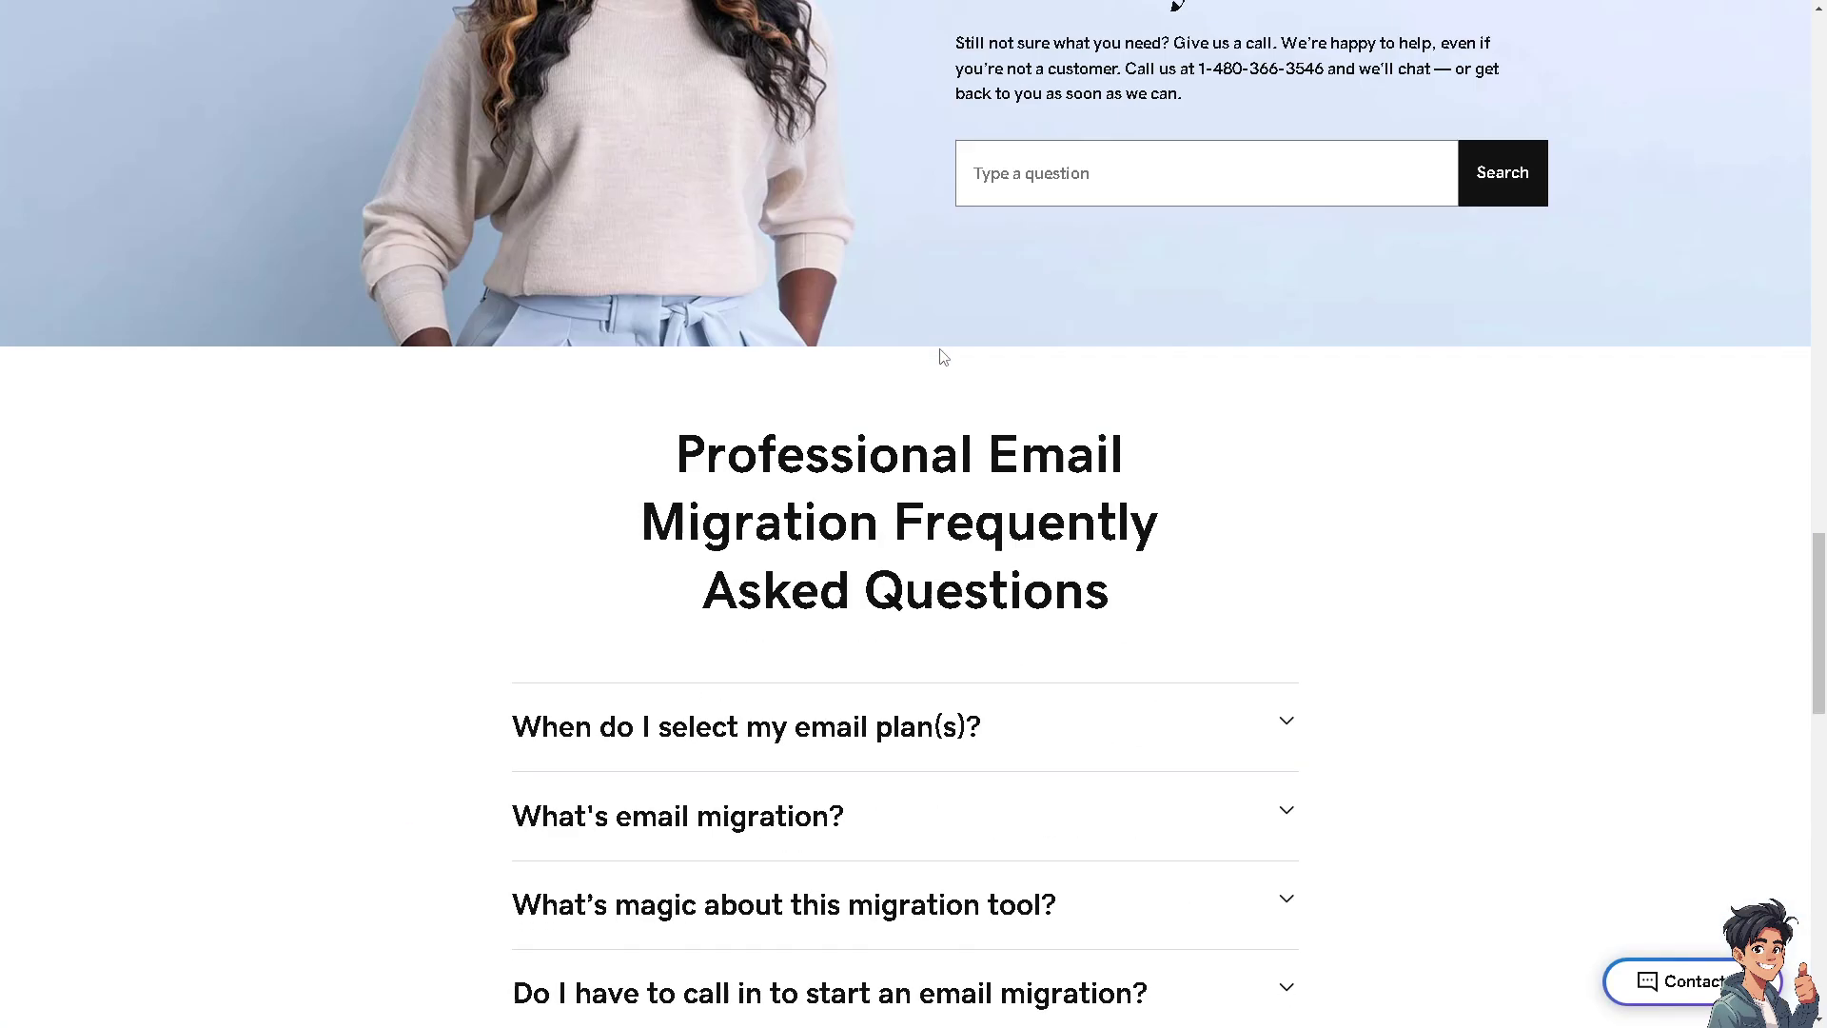
pyautogui.scroll(14, 940, 374)
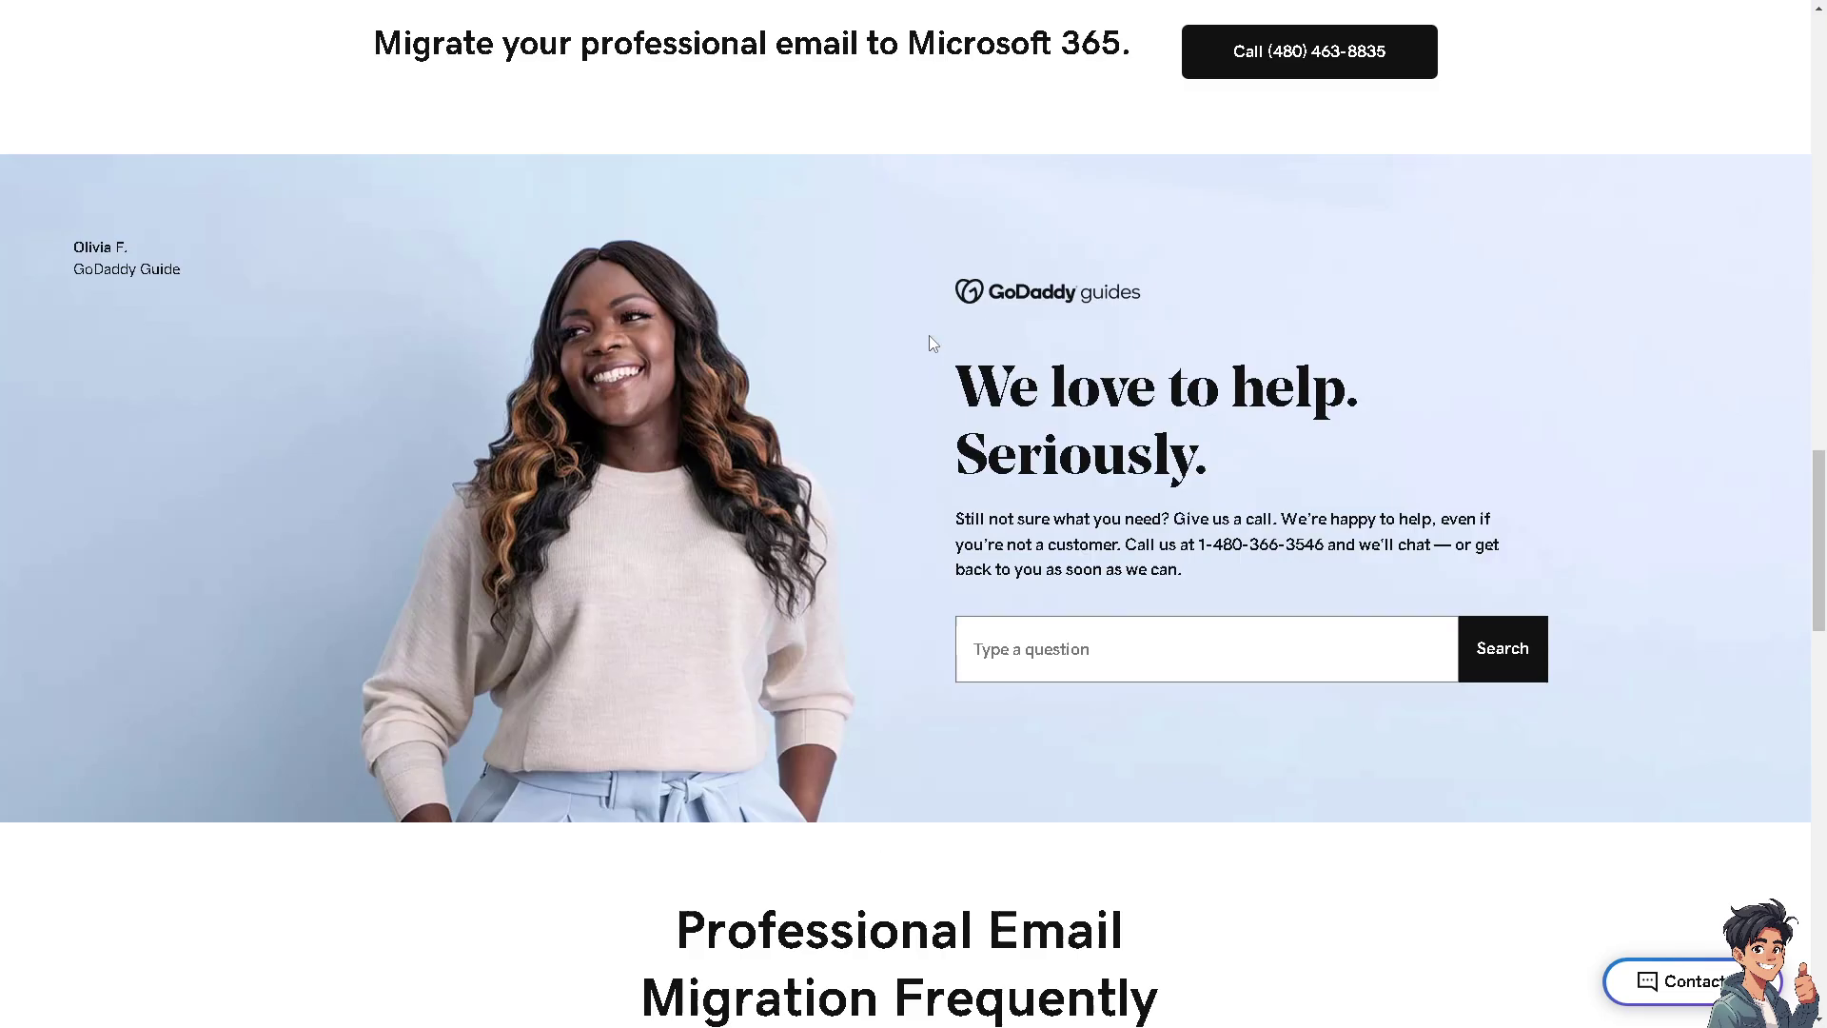
pyautogui.scroll(9, 928, 316)
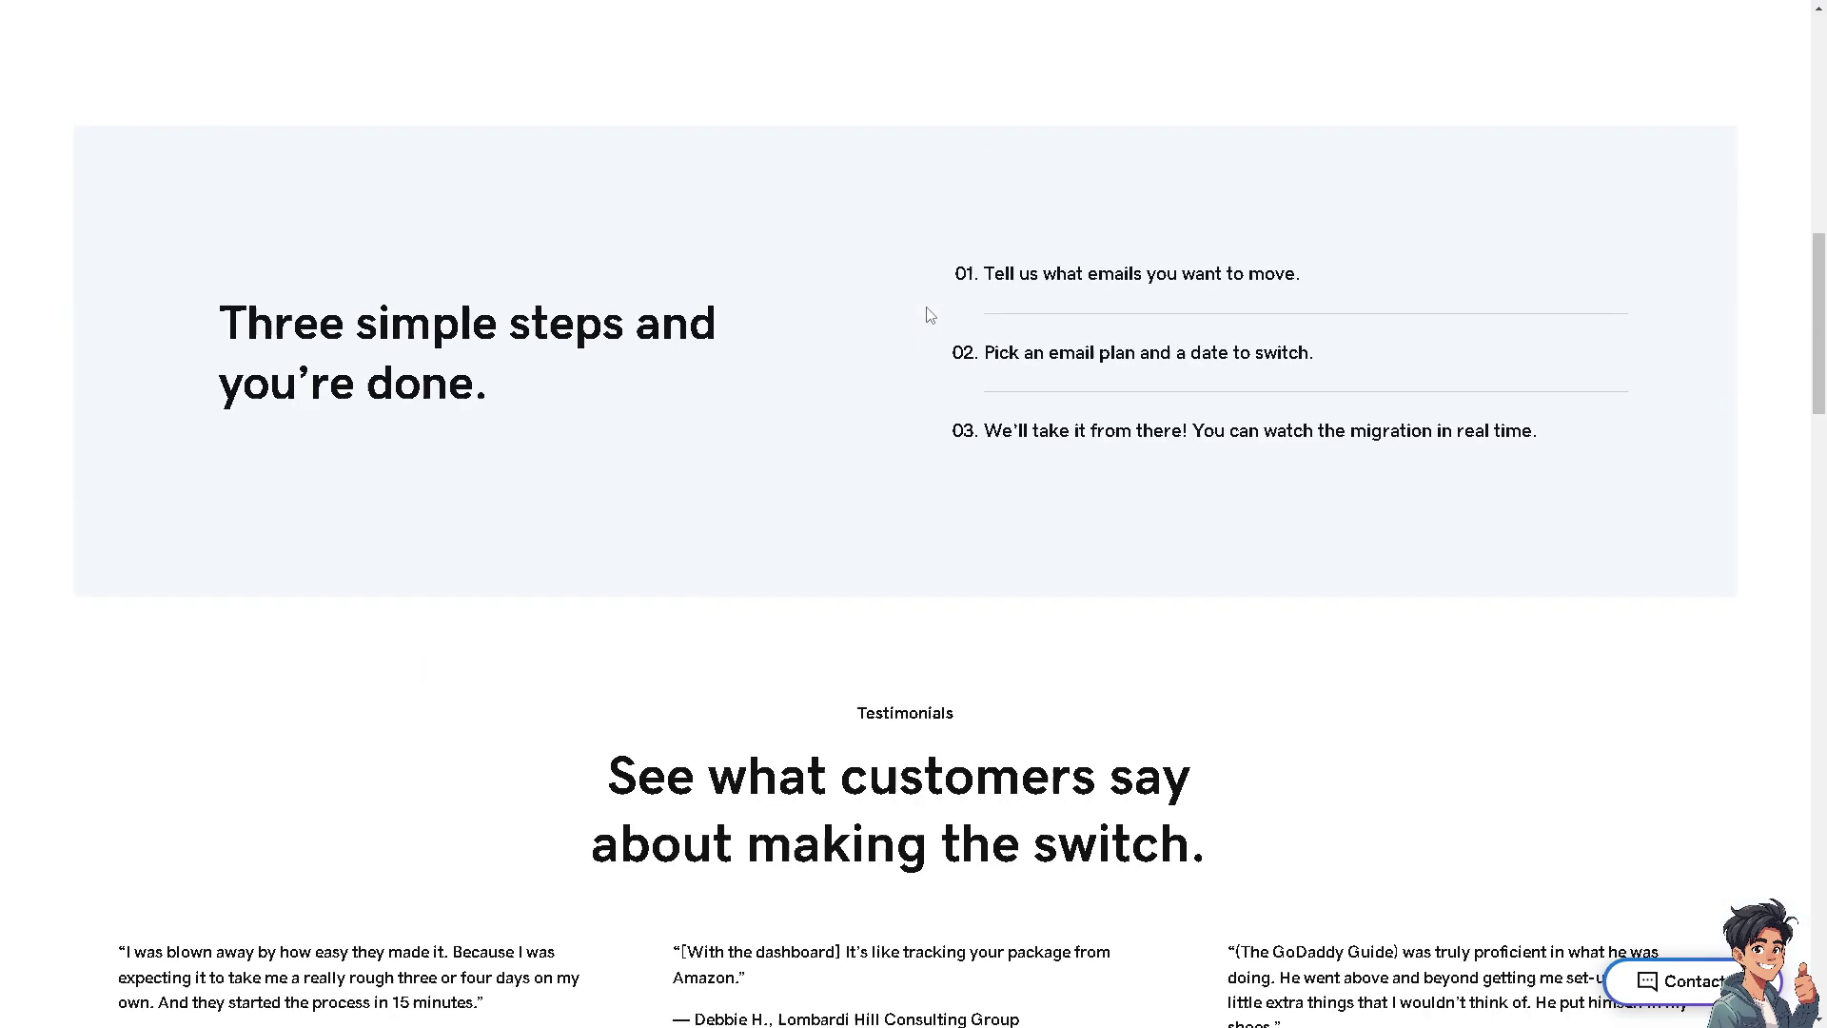
pyautogui.scroll(8, 932, 317)
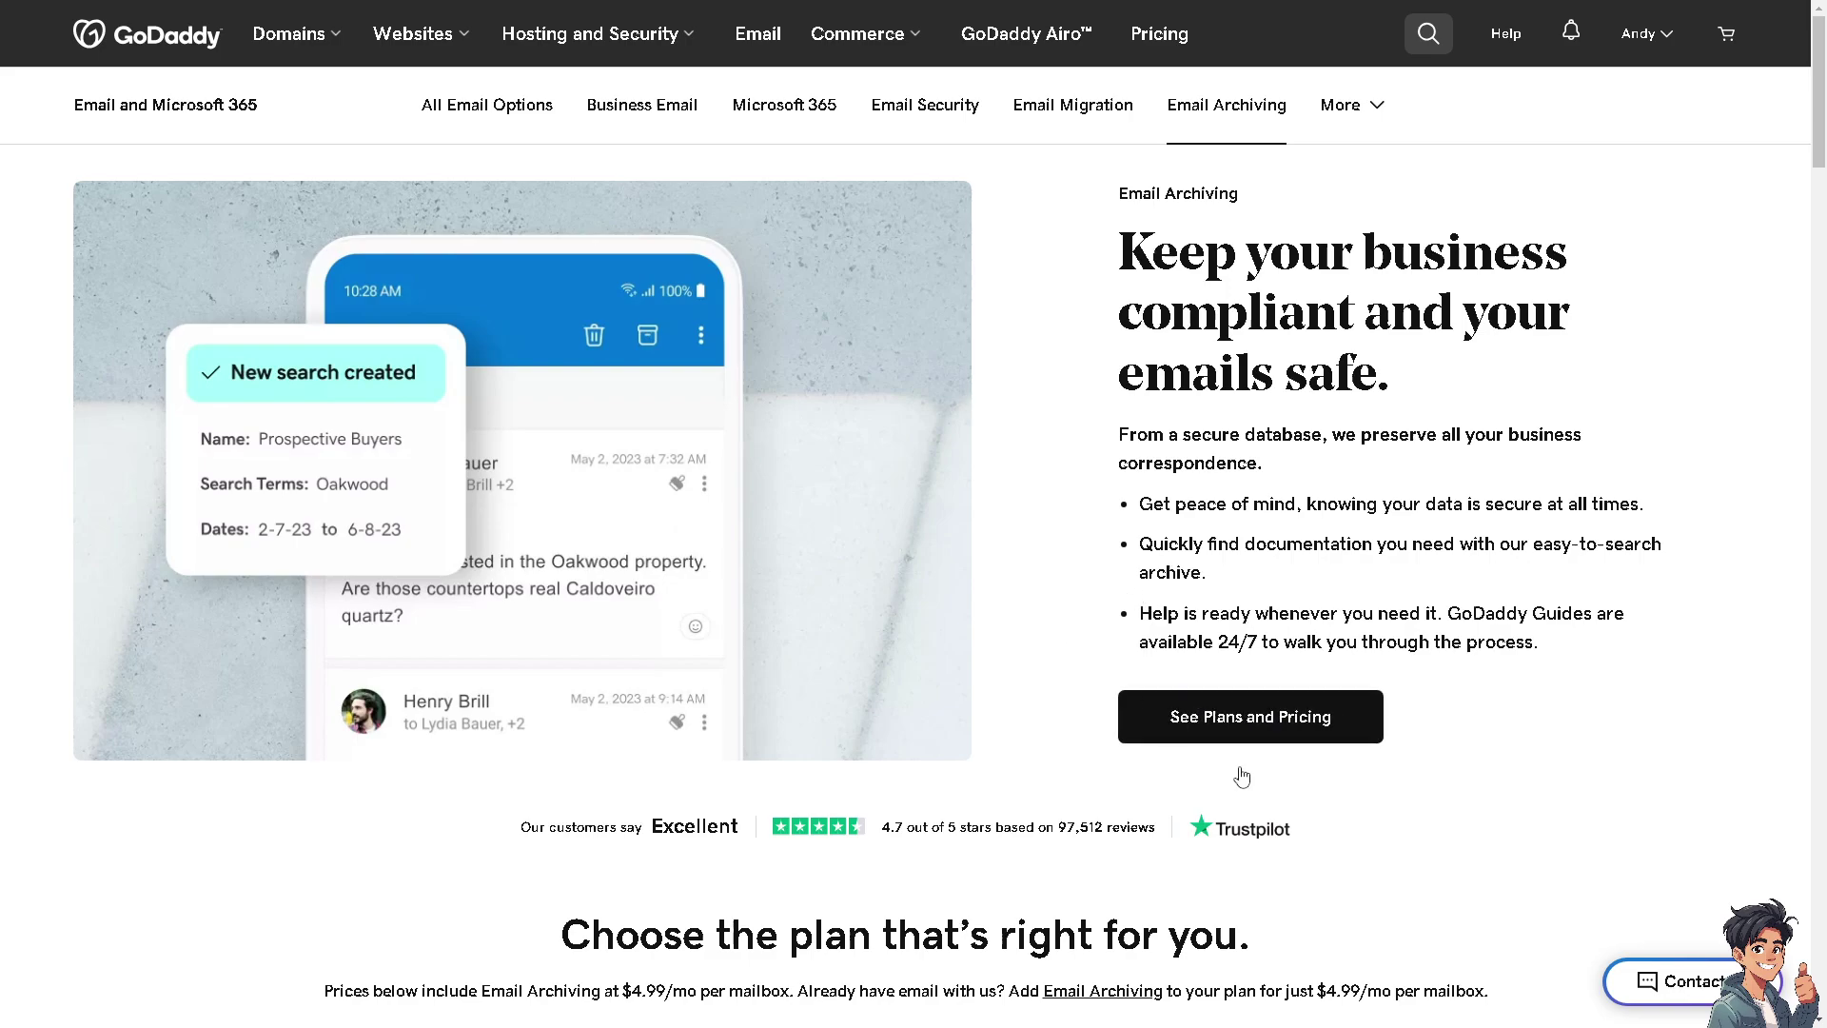
# Start a support chat using the Contact Us button at the bottom right of the page
pyautogui.click(1639, 980)
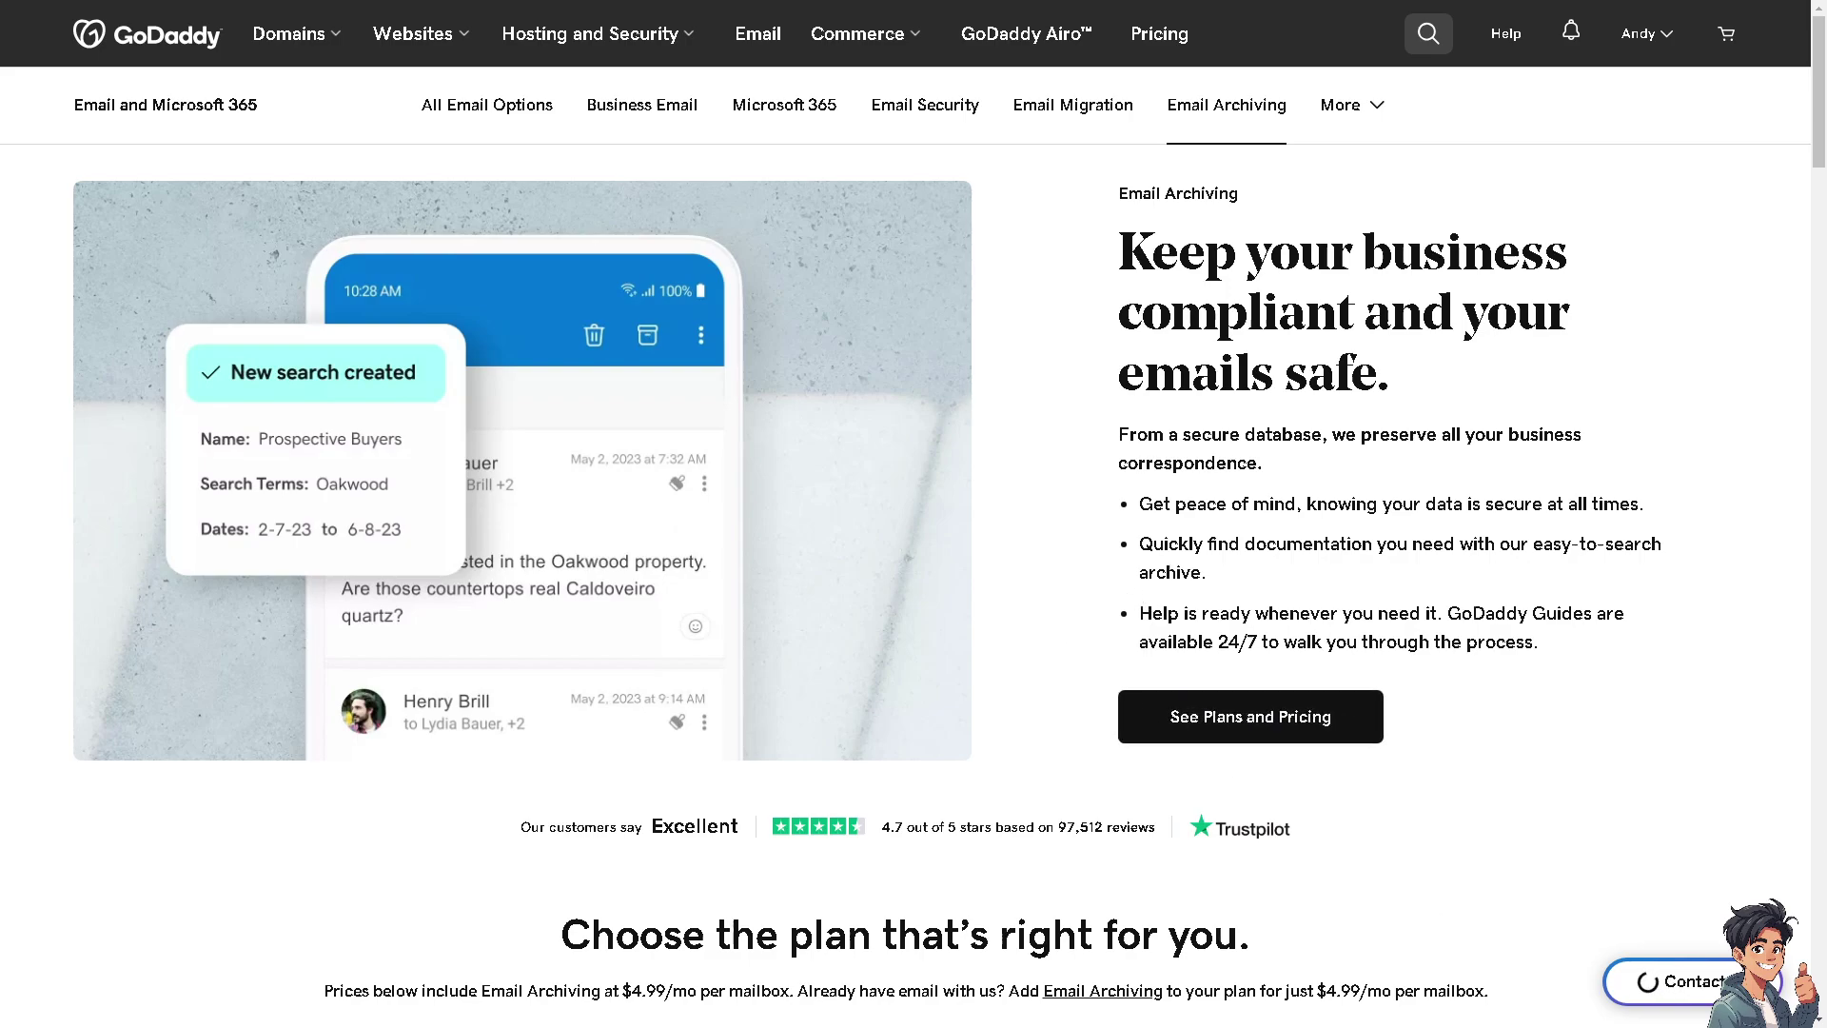